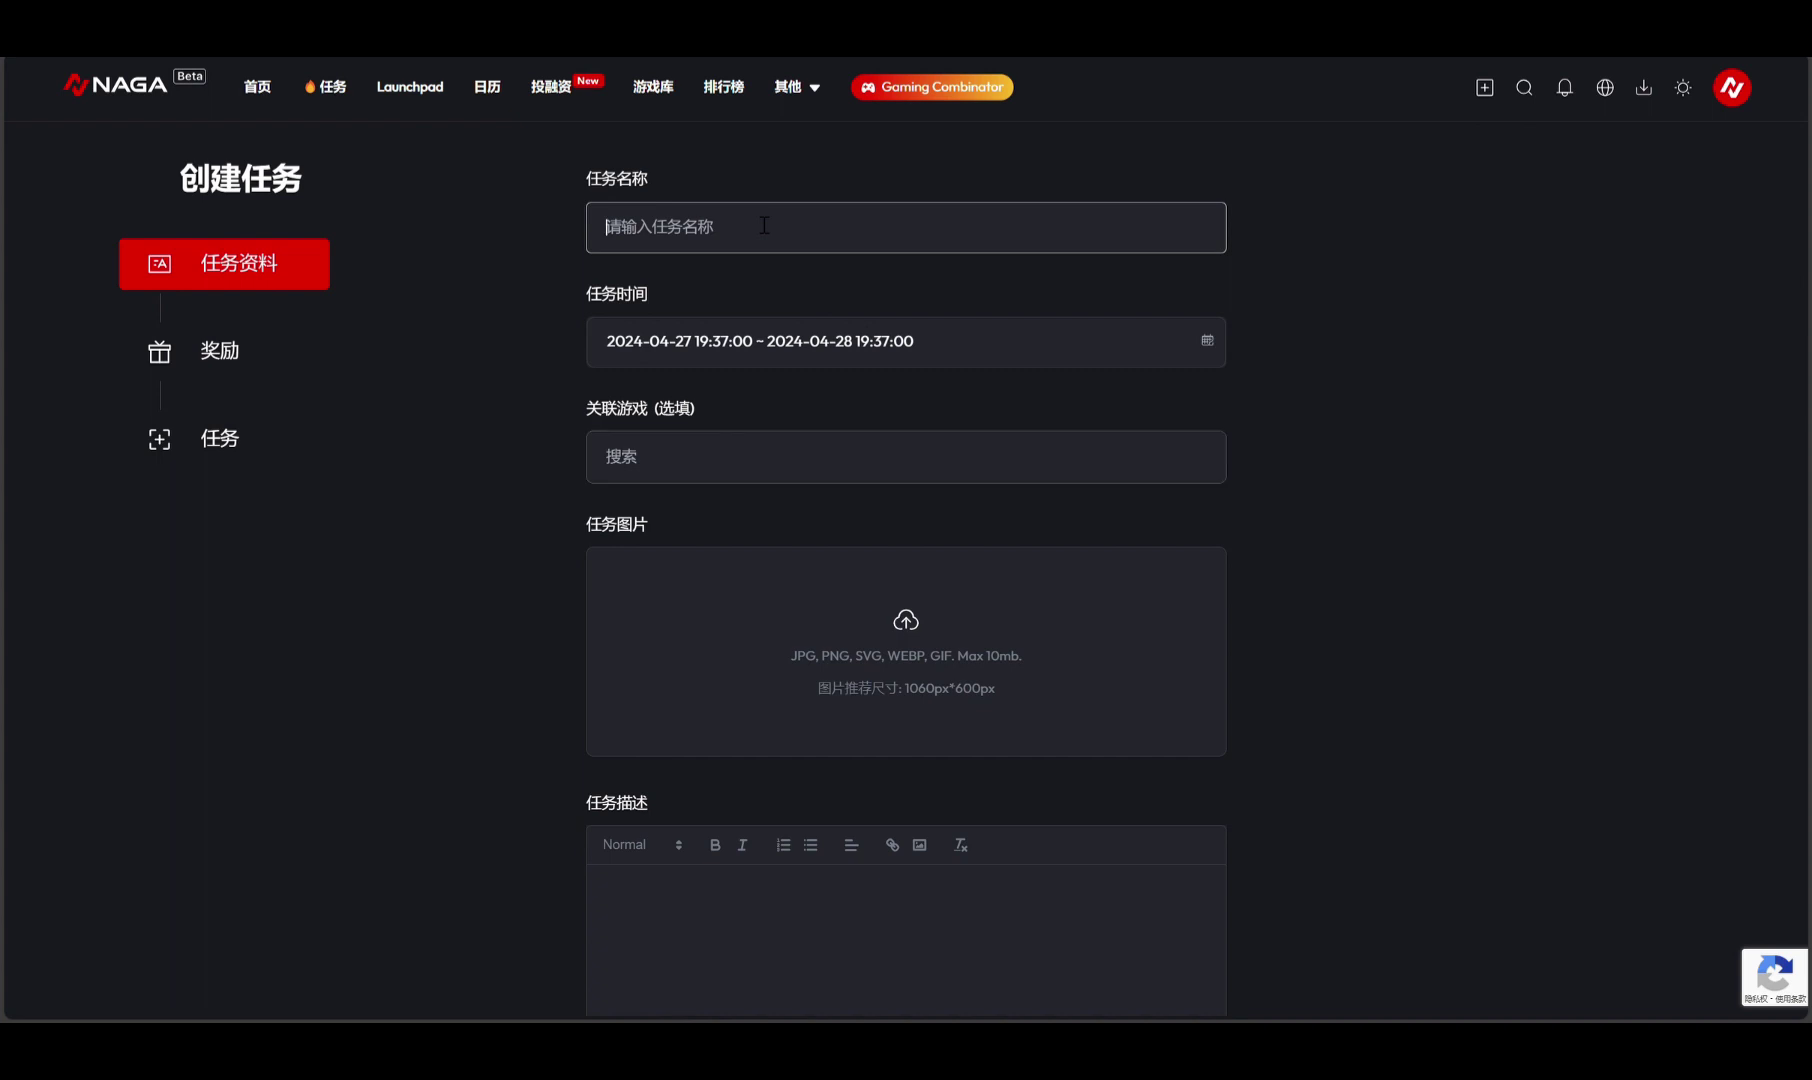
Enter "NAGA X SwordsnDungeons Codes" as the task name (任务名称)
{"action": "type", "text": "NAGA X SwordsnDungeons Codes"}
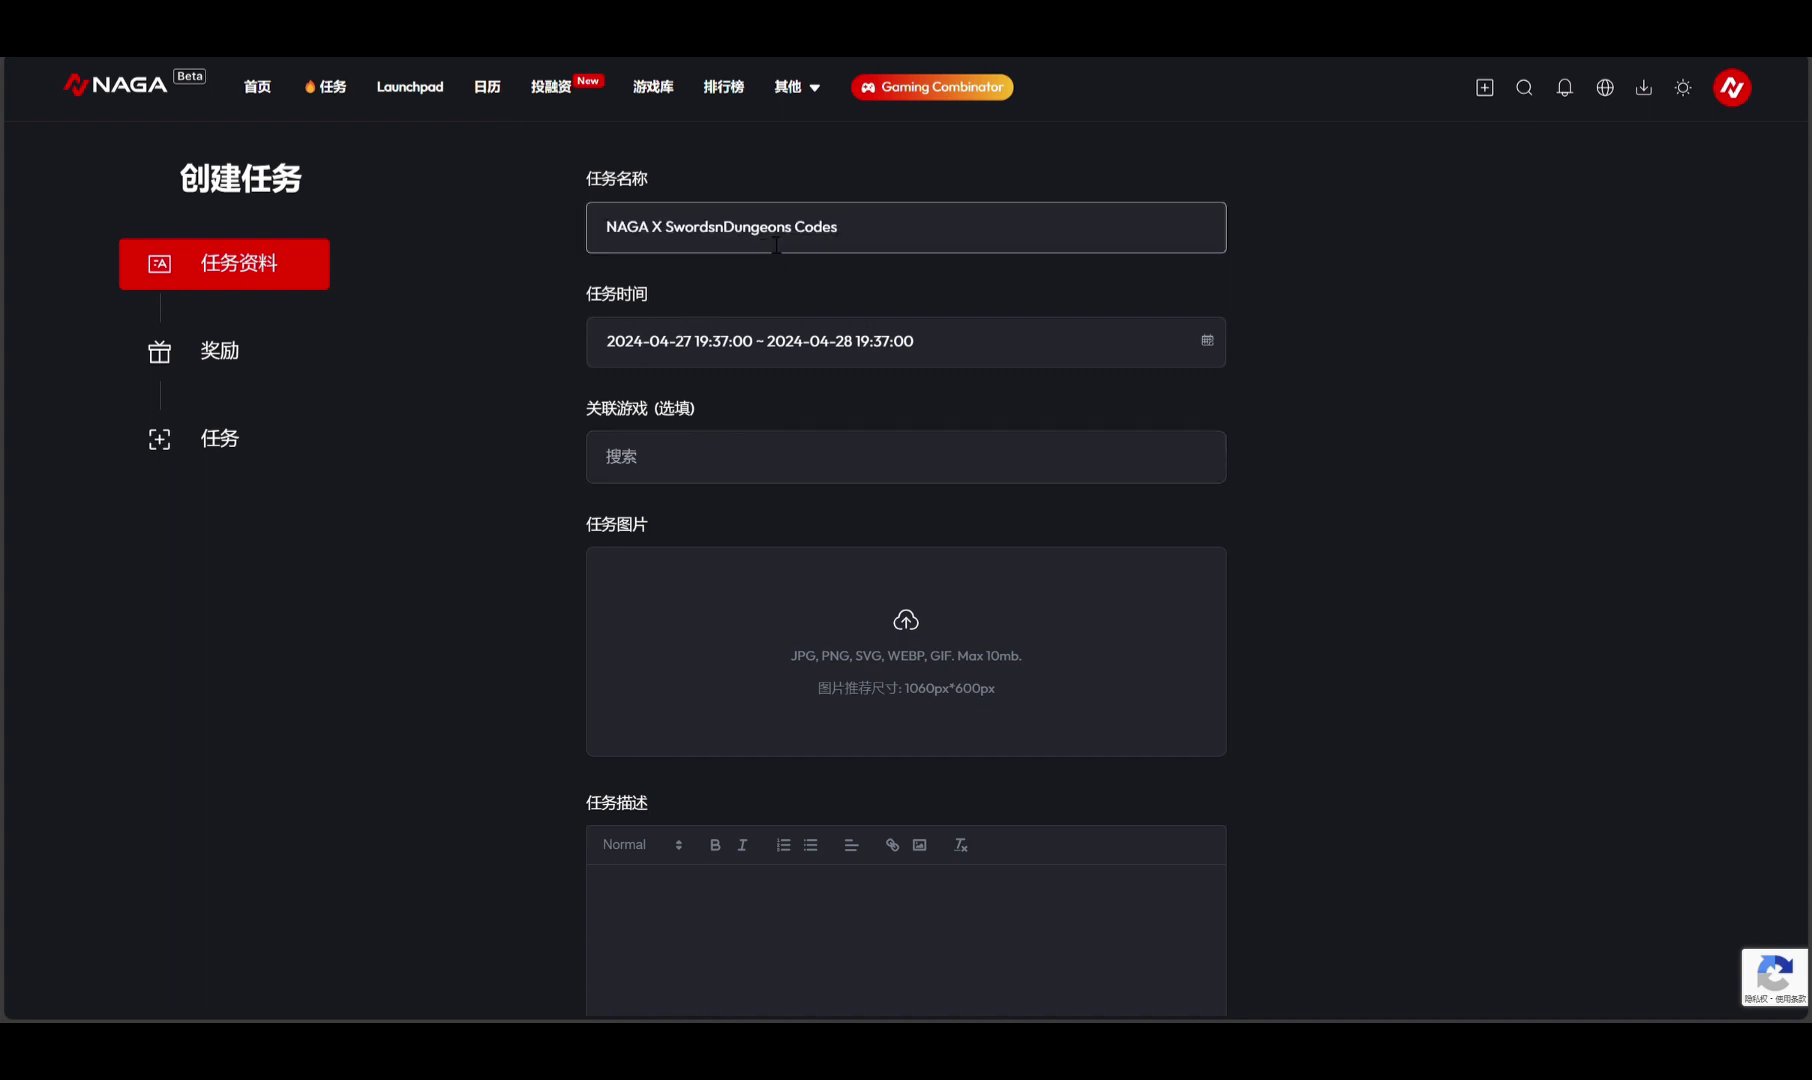
{"action": "left_click", "coordinate": [792, 352]}
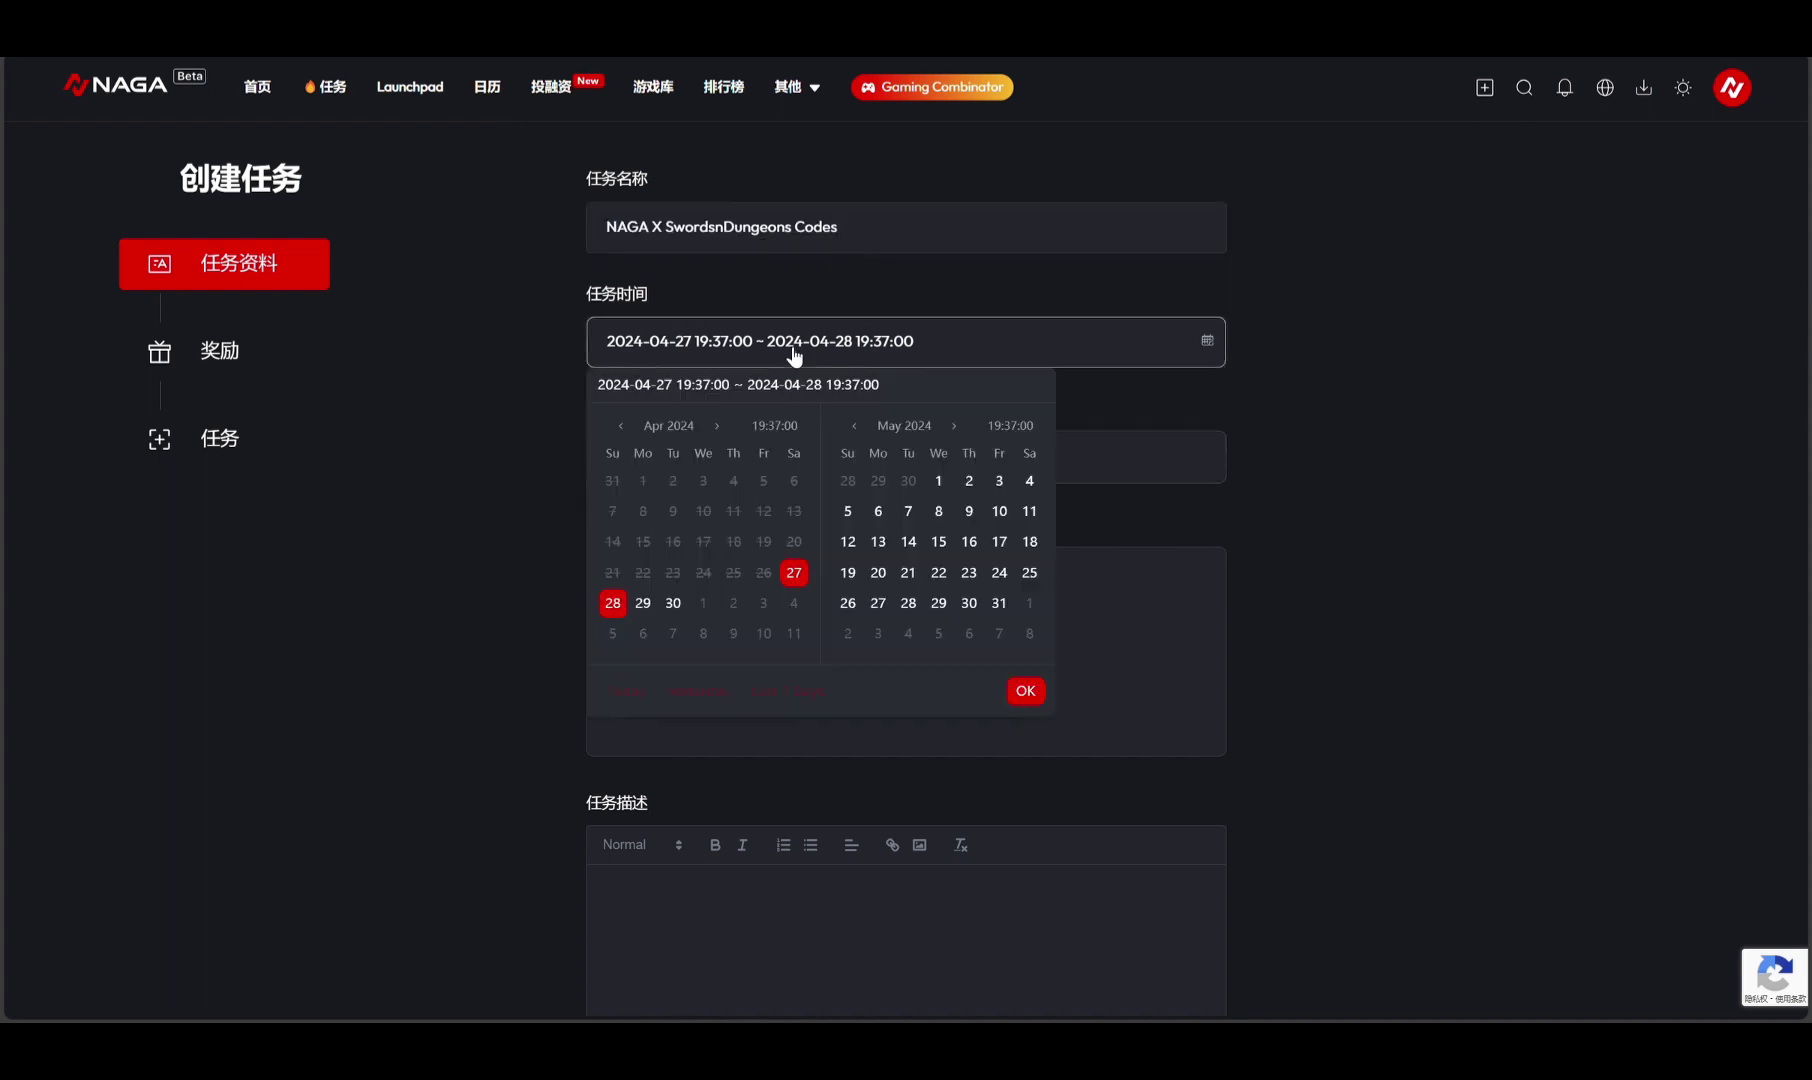
{"action": "left_click", "coordinate": [795, 573]}
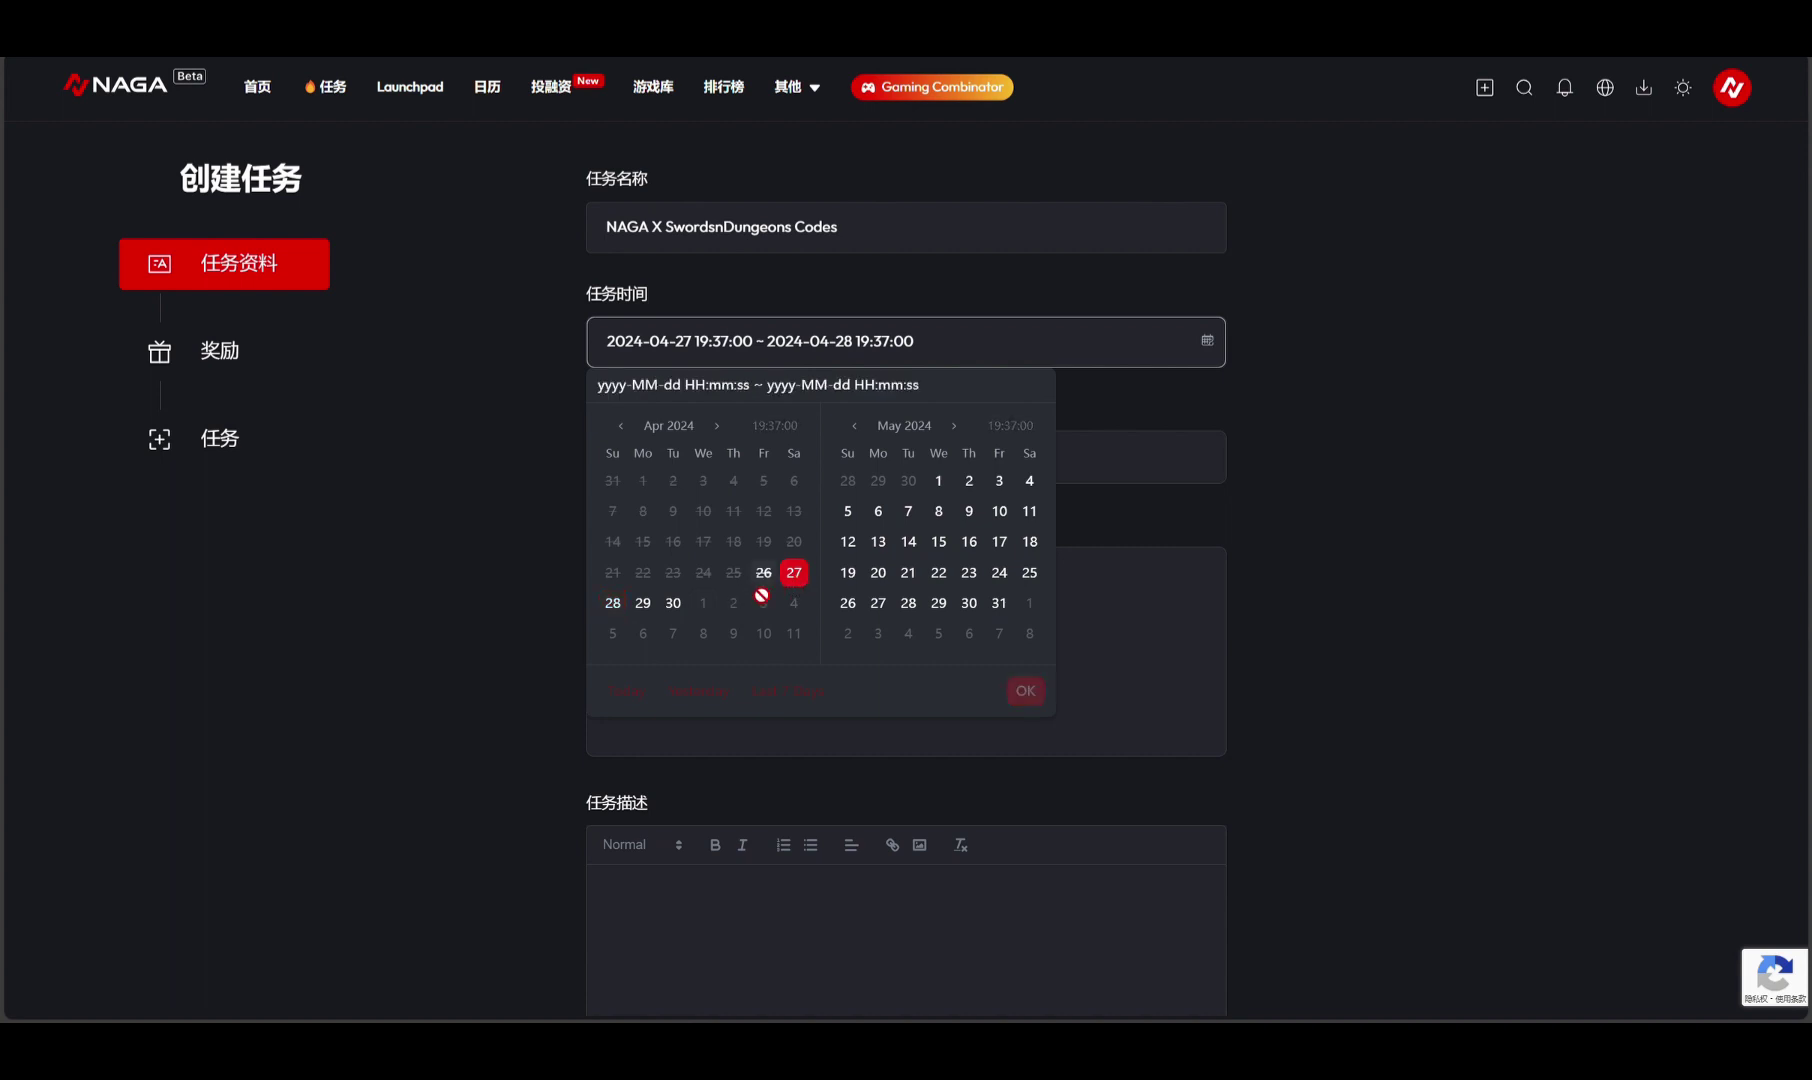
{"action": "left_click", "coordinate": [612, 603]}
{"action": "left_click", "coordinate": [634, 607]}
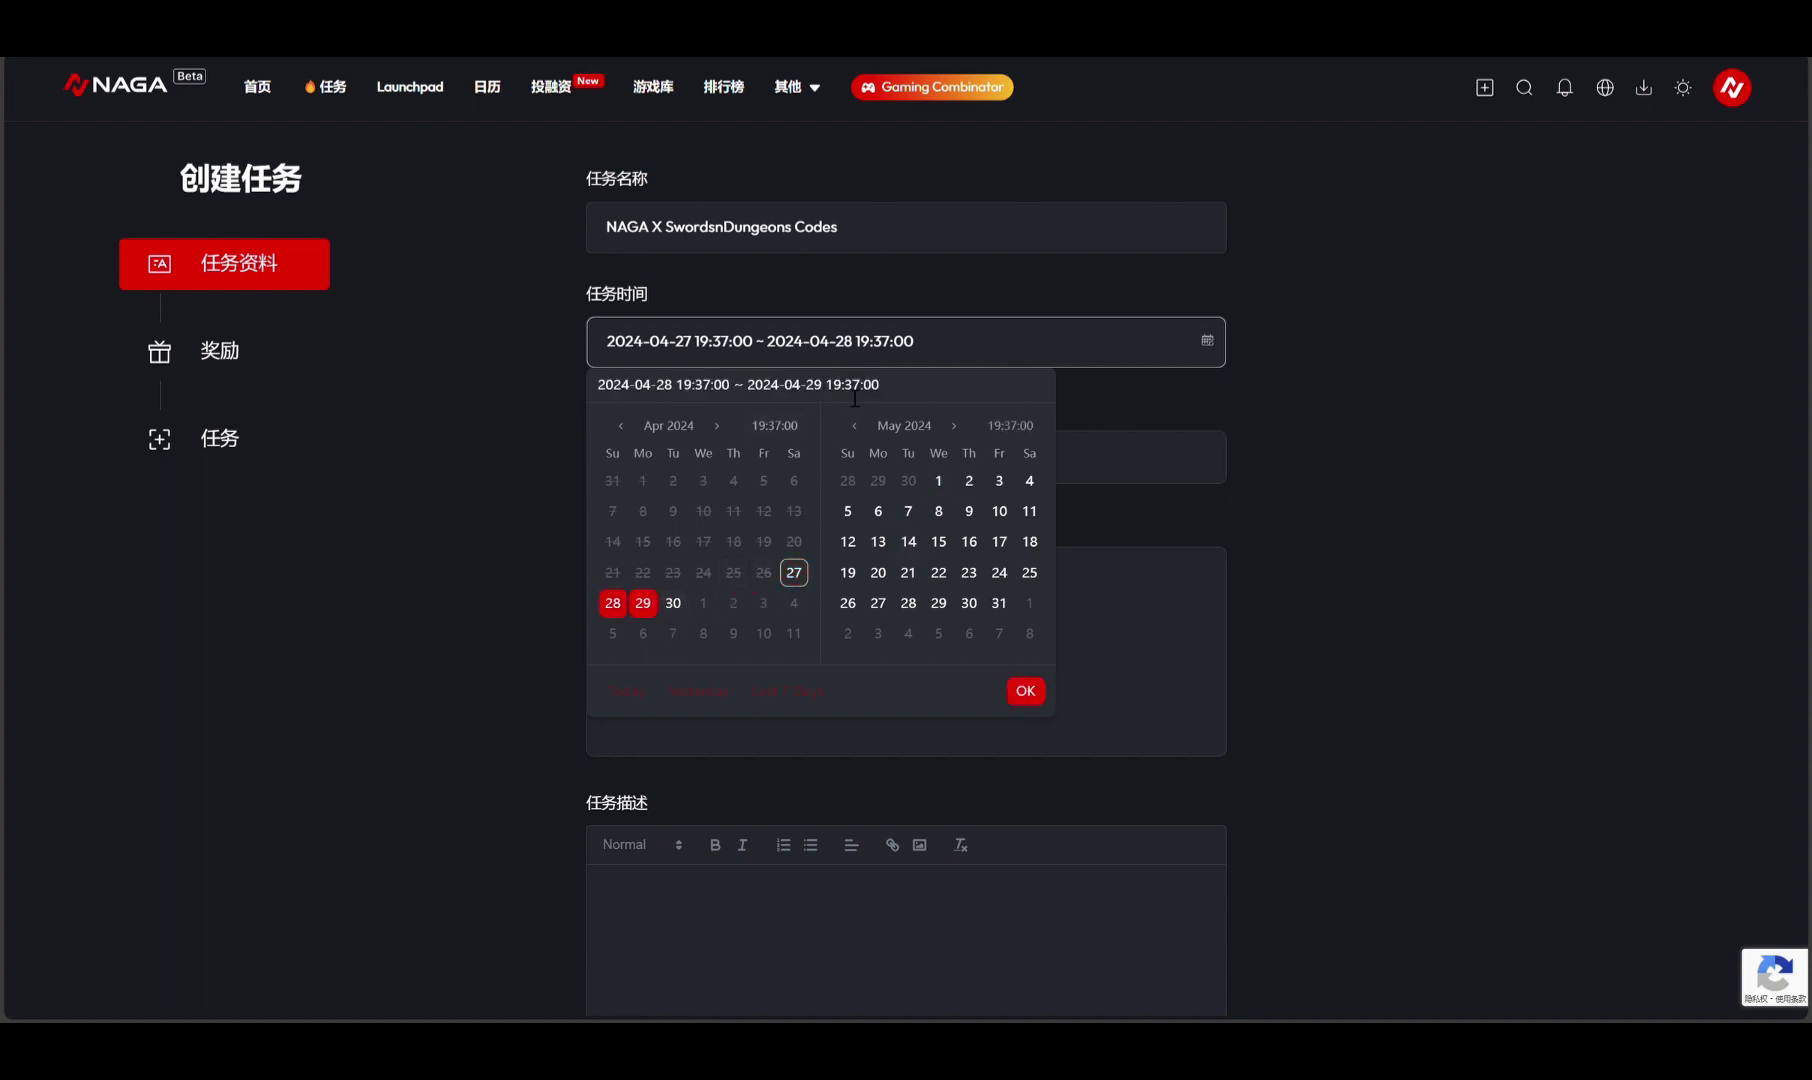
{"action": "left_click", "coordinate": [806, 430]}
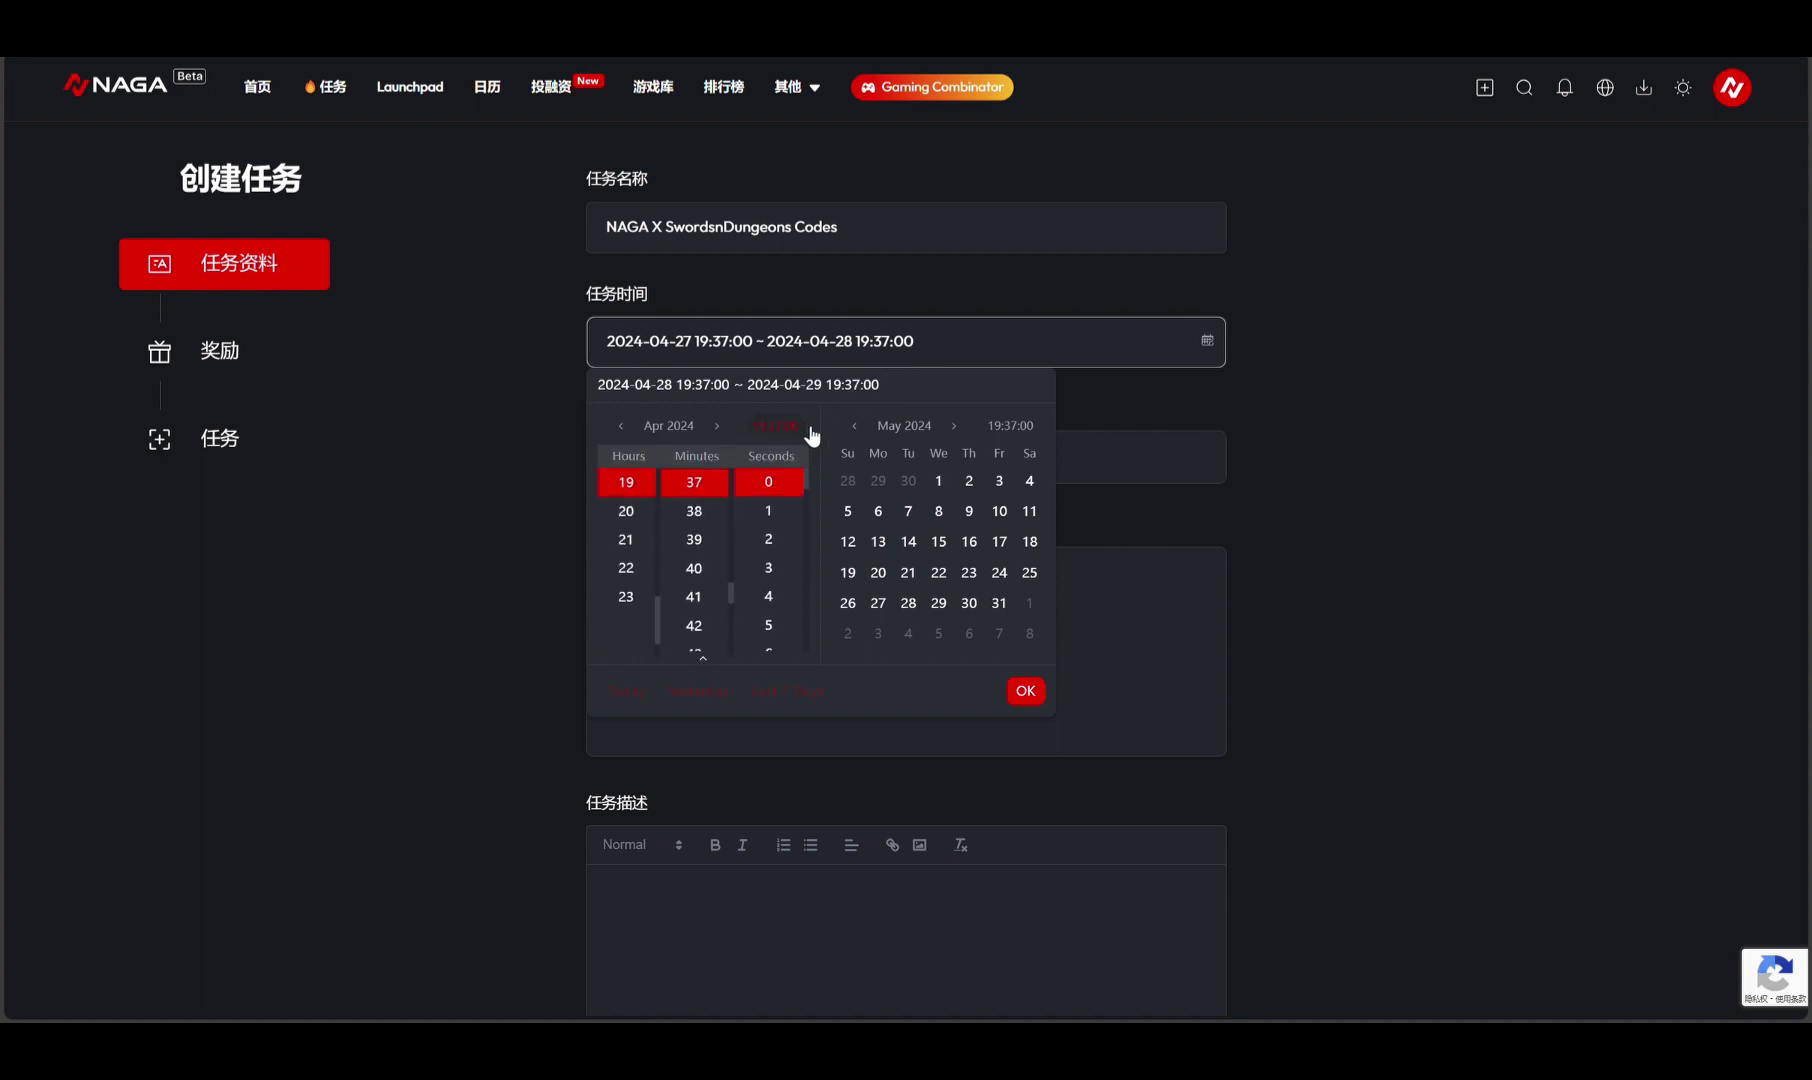
{"action": "scroll", "coordinate": [655, 492], "scroll_direction": "up", "scroll_amount": 2}
{"action": "left_click", "coordinate": [1012, 426]}
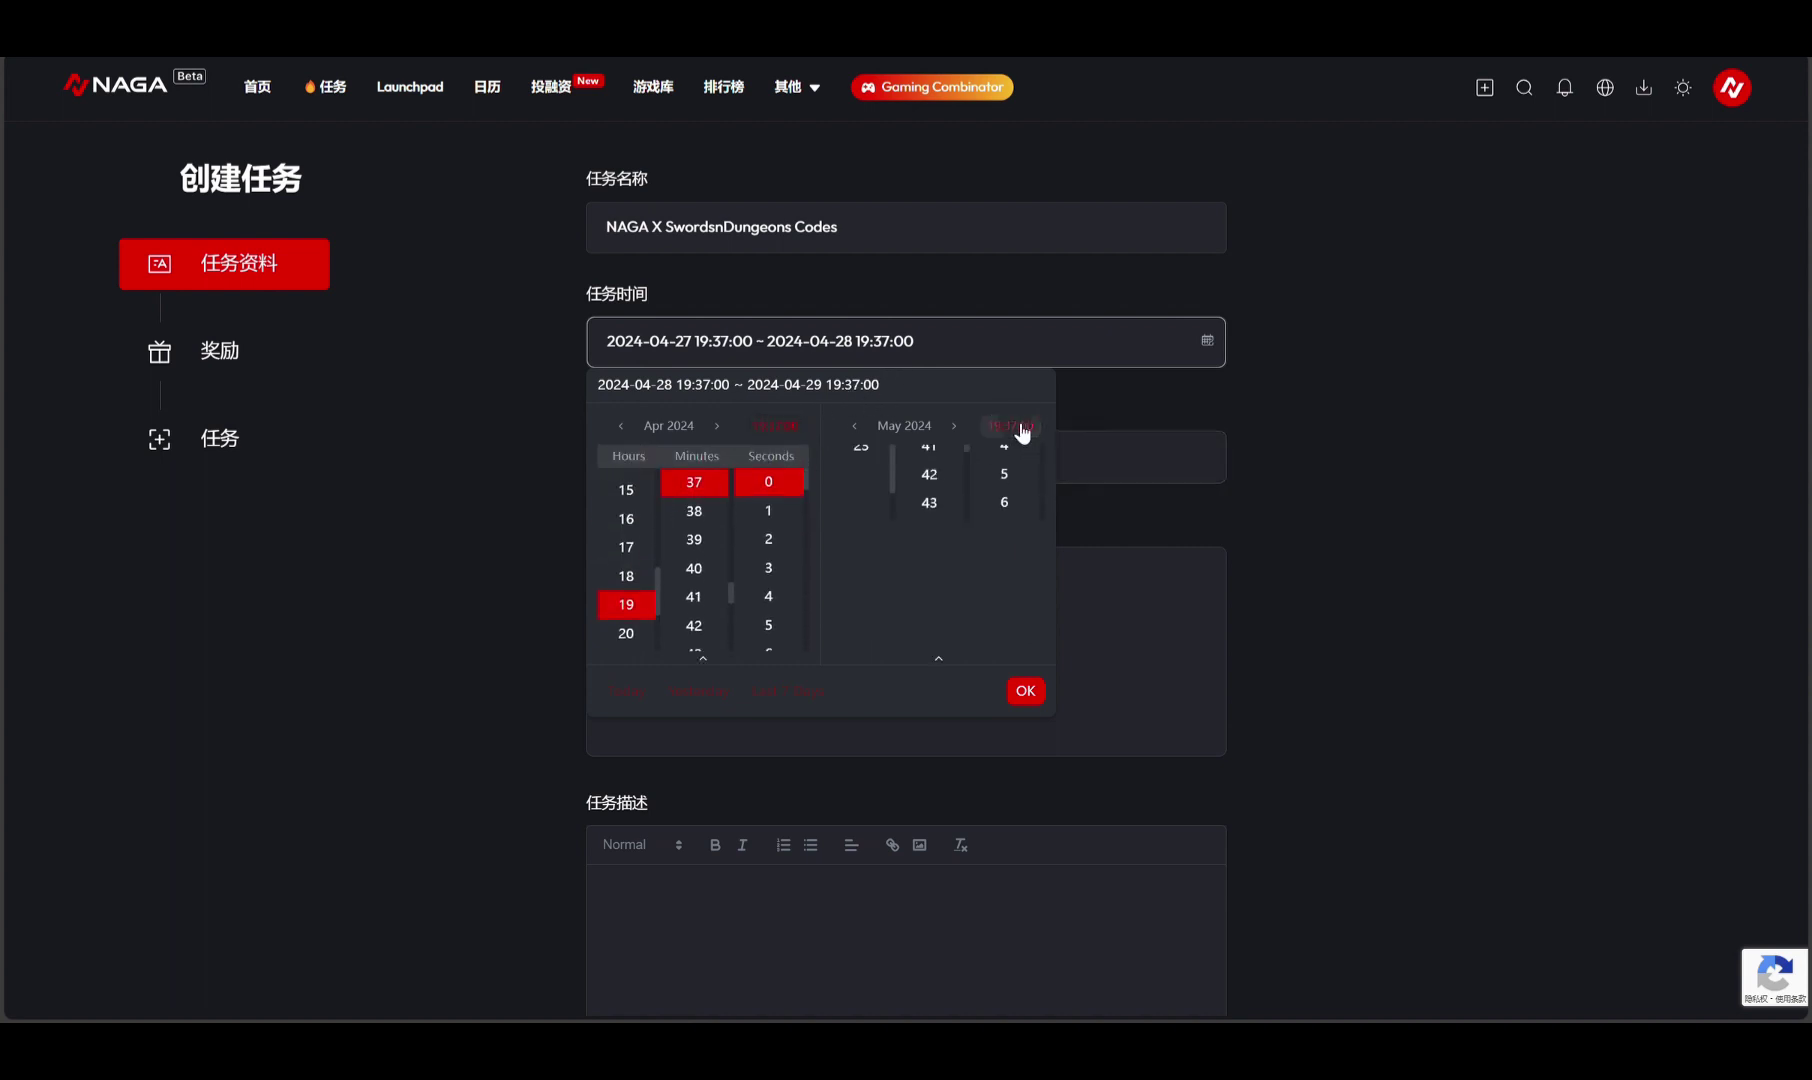
Search the related game field (关联游戏) for Lumiterra and link that game to the task
{"action": "left_click", "coordinate": [991, 468]}
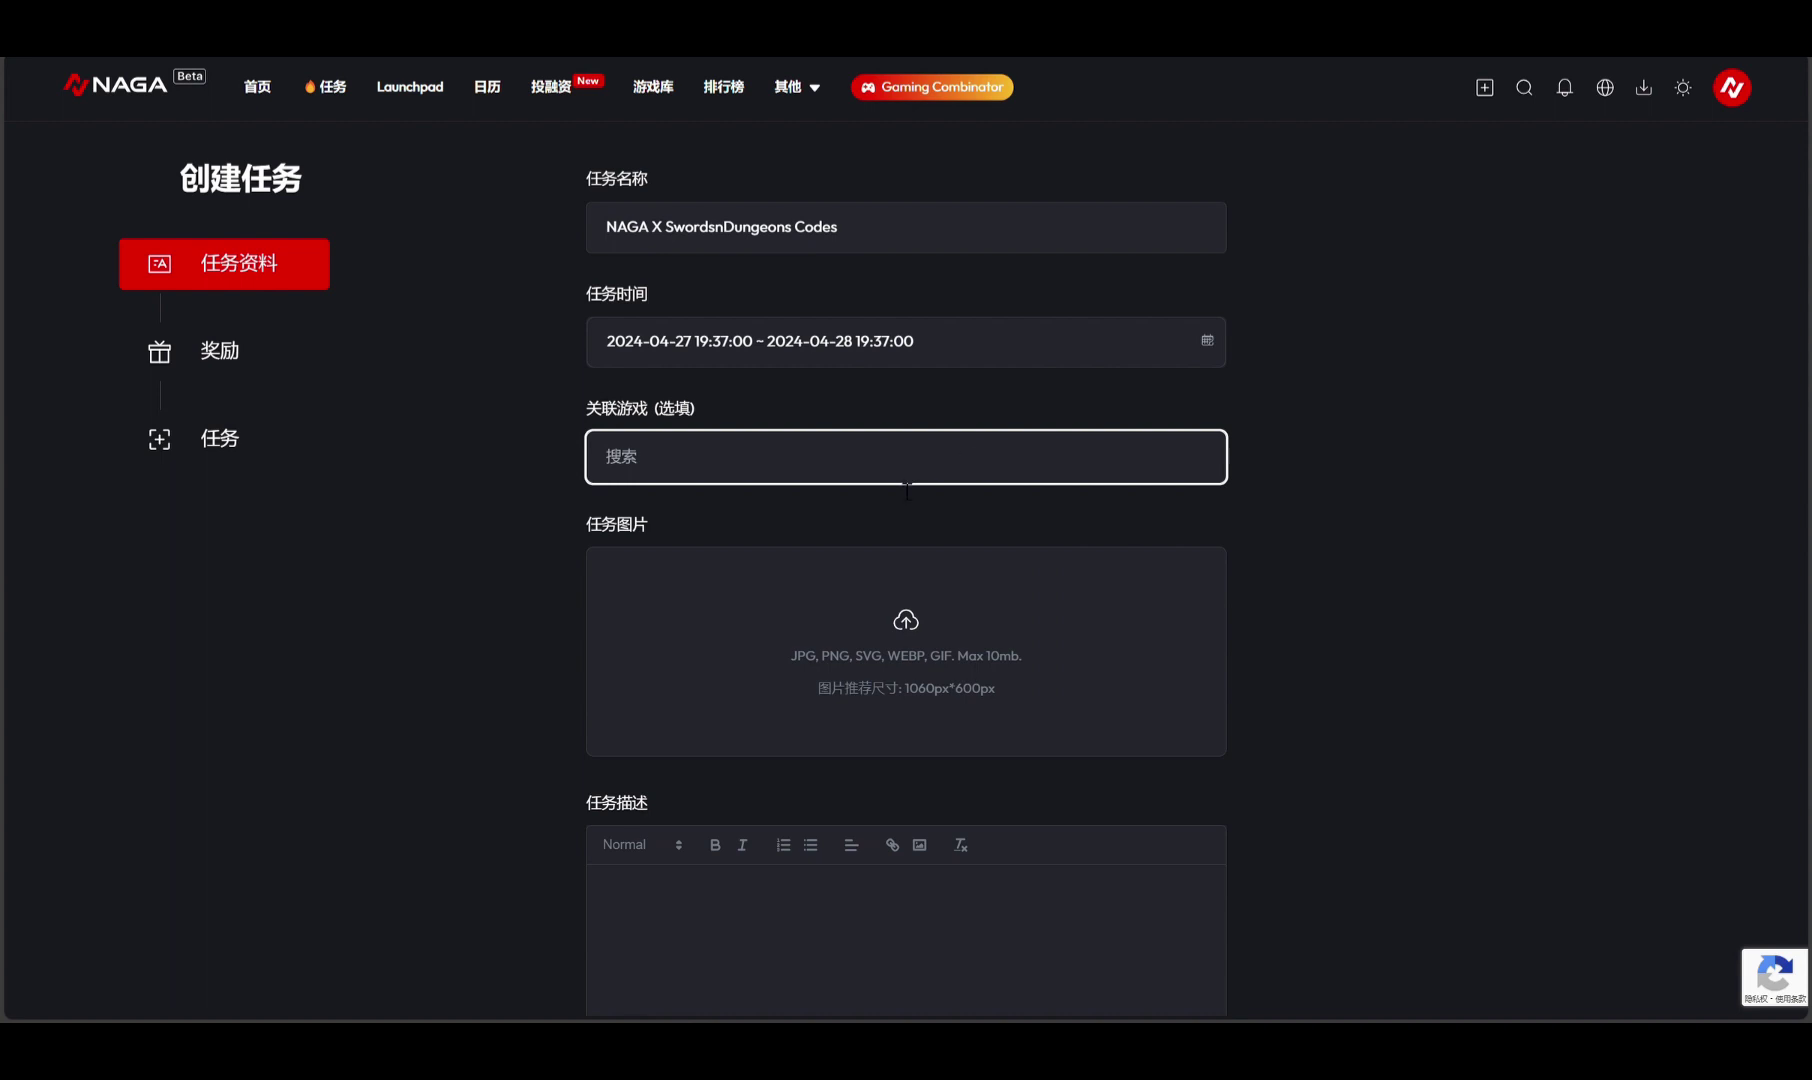
{"action": "type", "text": "Lumiterra"}
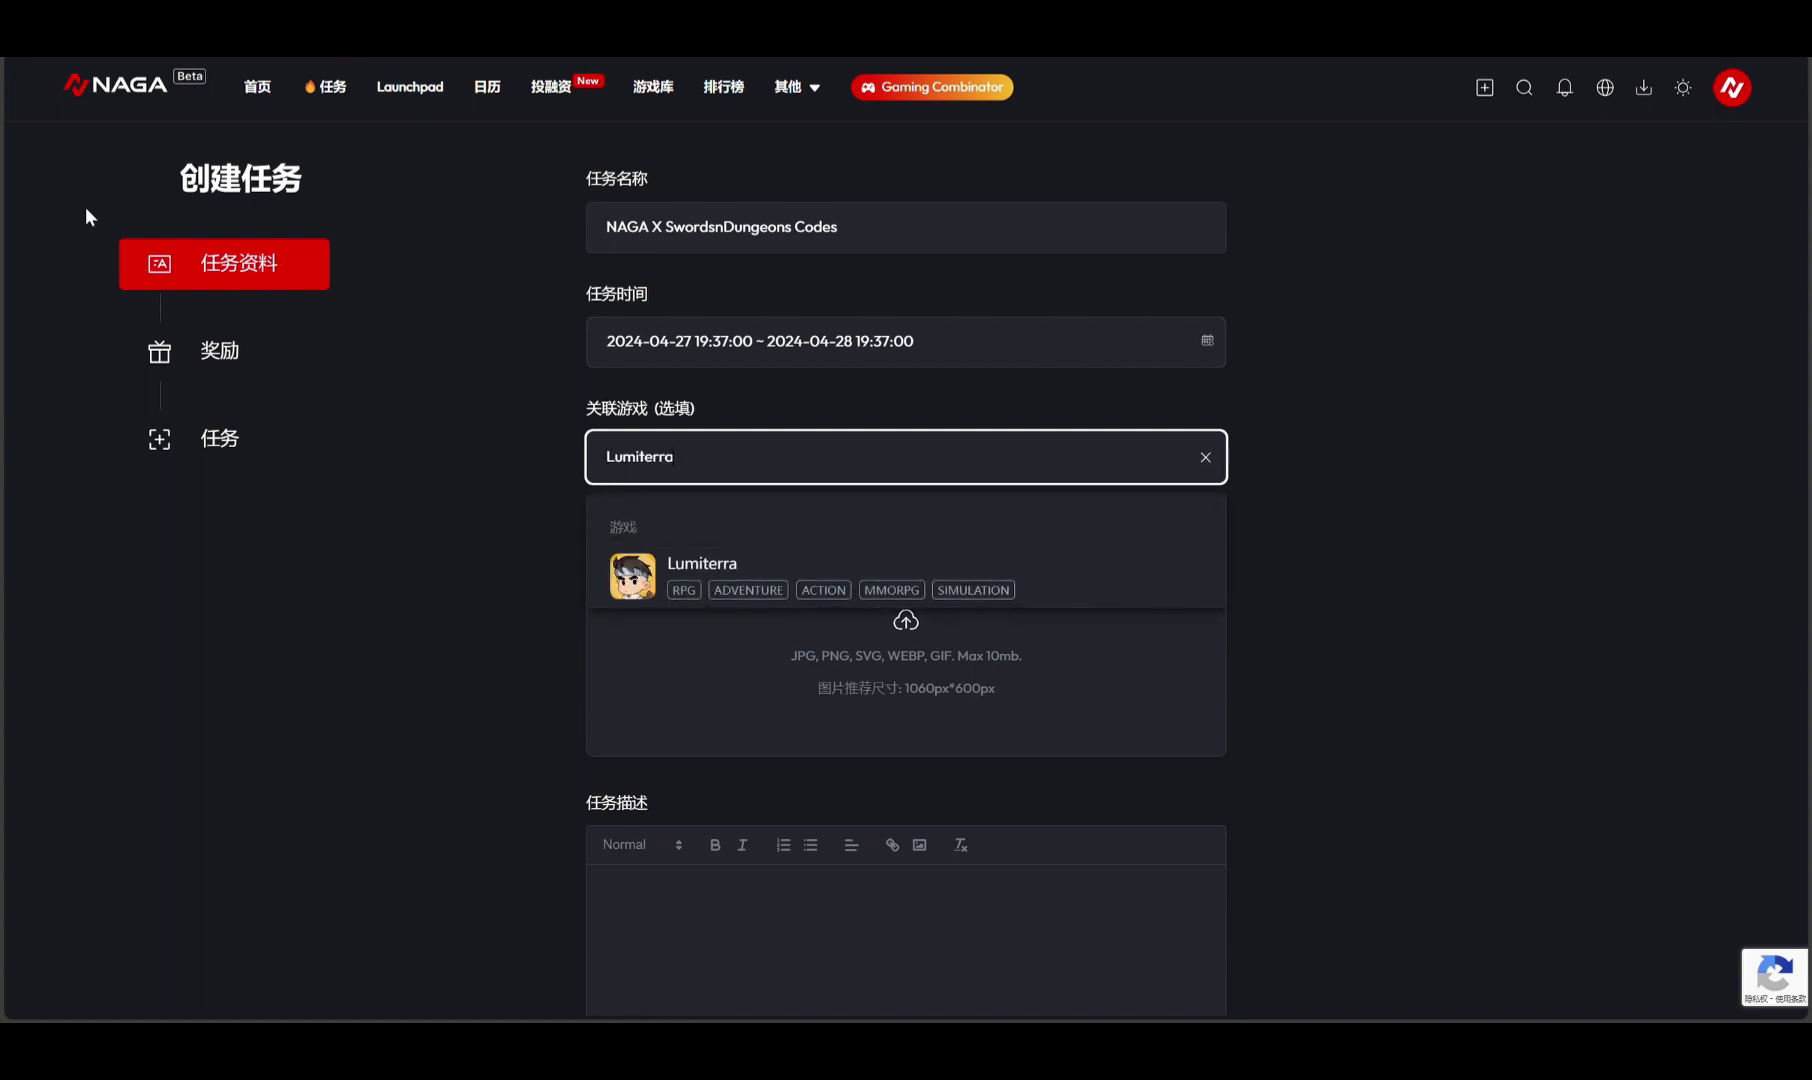
{"action": "left_click", "coordinate": [704, 592]}
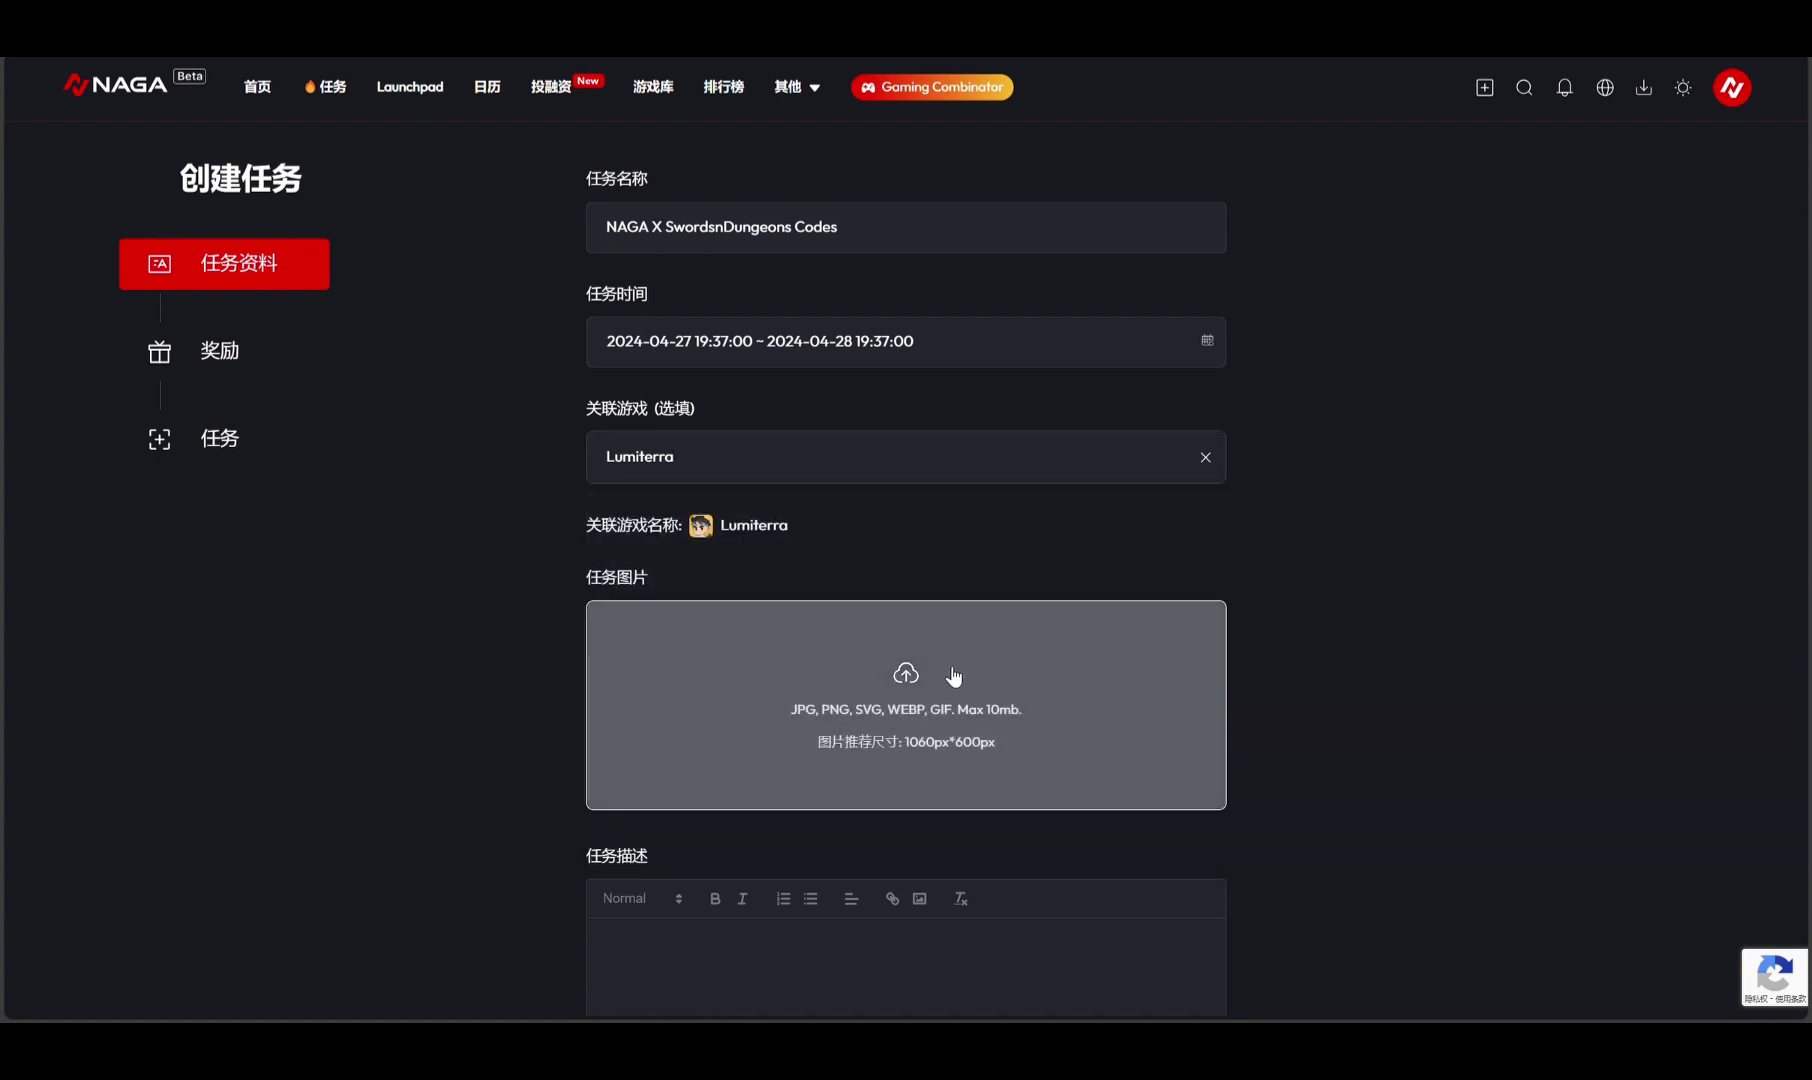
View the task image upload area and place the cursor in the 任务描述 editor
{"action": "scroll", "coordinate": [940, 678], "scroll_direction": "down", "scroll_amount": 2}
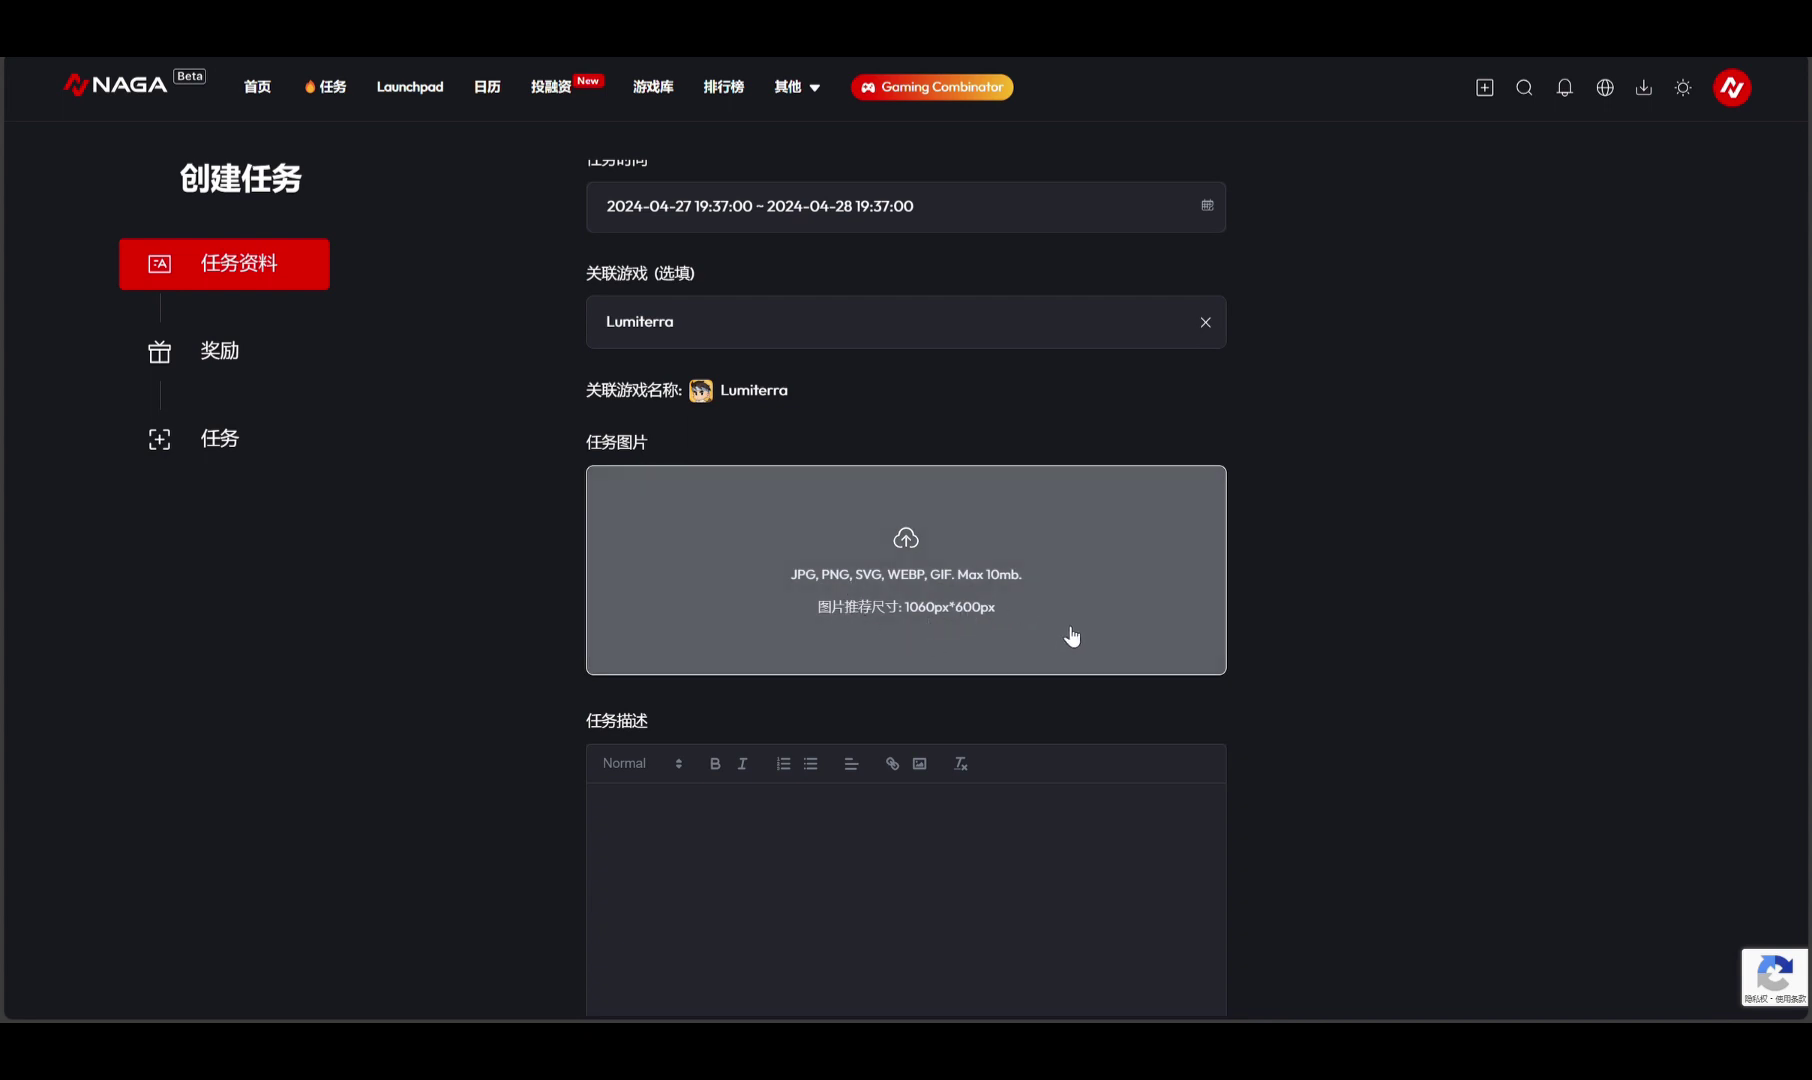
{"action": "scroll", "coordinate": [1000, 630], "scroll_direction": "down", "scroll_amount": 1}
{"action": "left_click", "coordinate": [716, 675]}
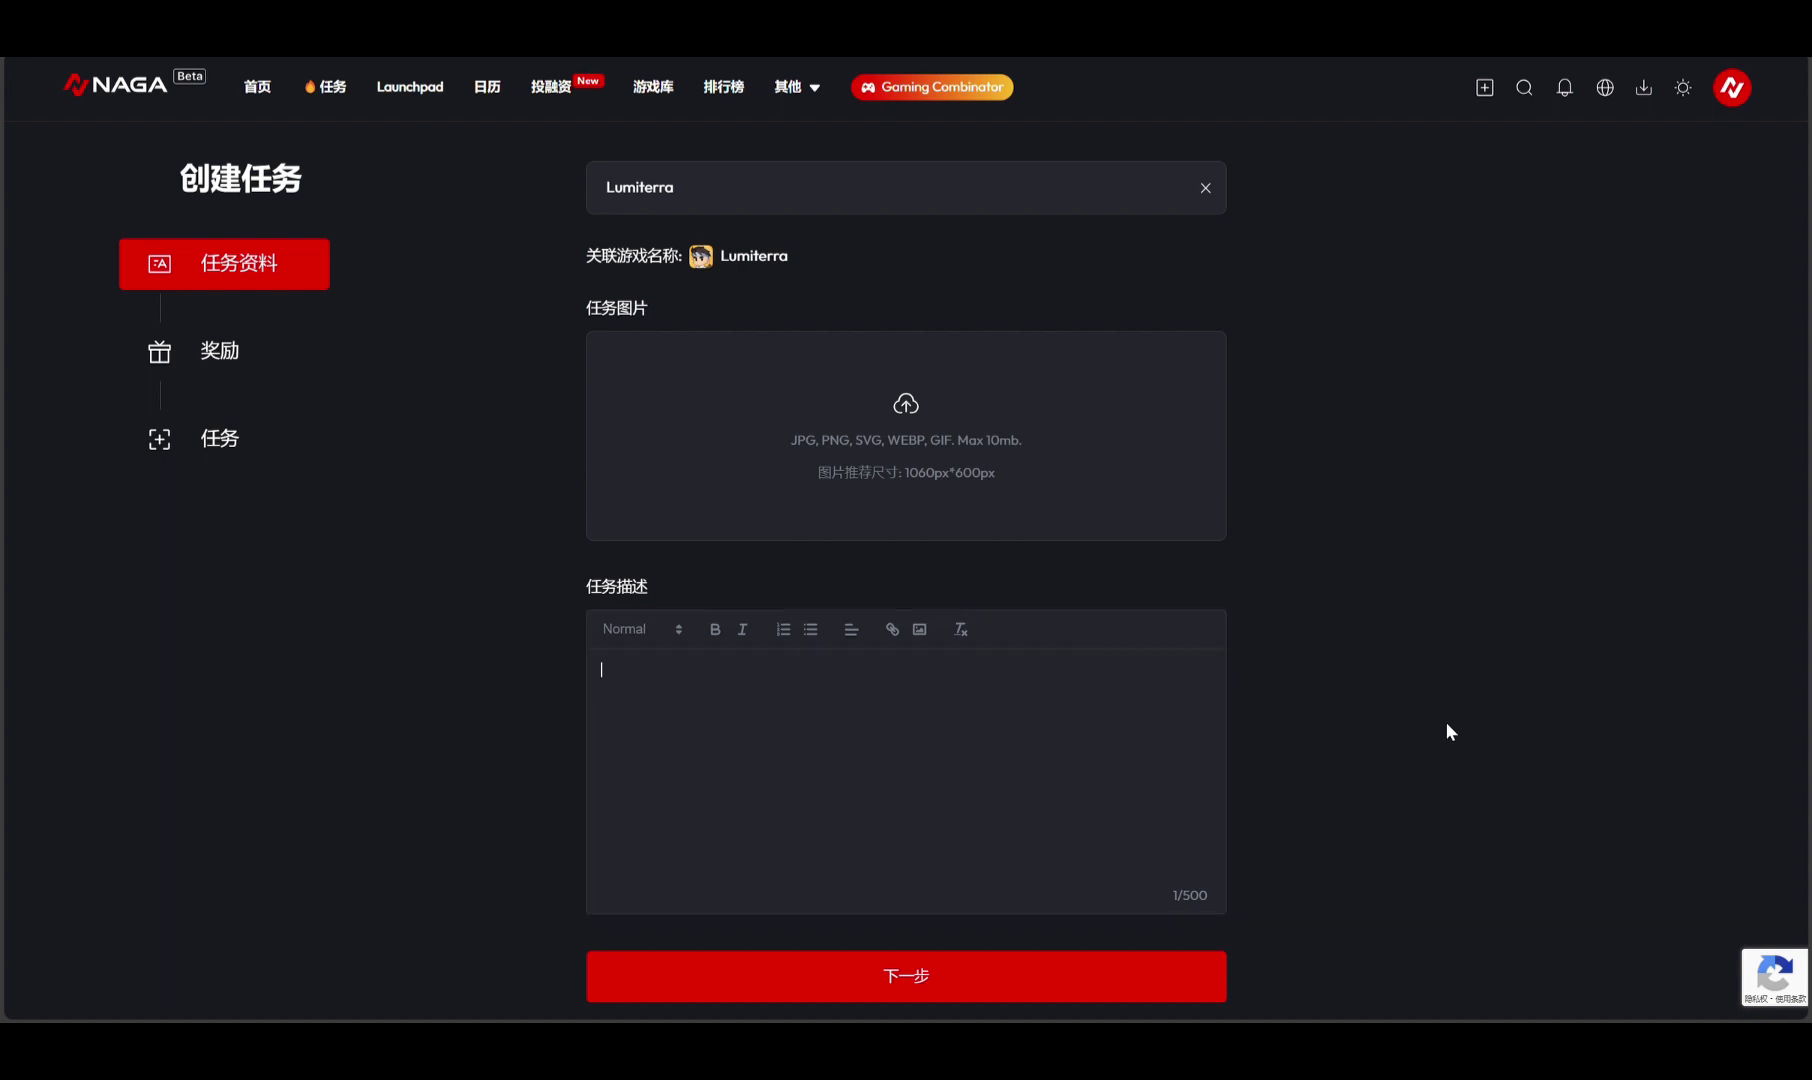
Go to the reward section (奖励) and set the reward type to 白名单
{"action": "left_click", "coordinate": [282, 359]}
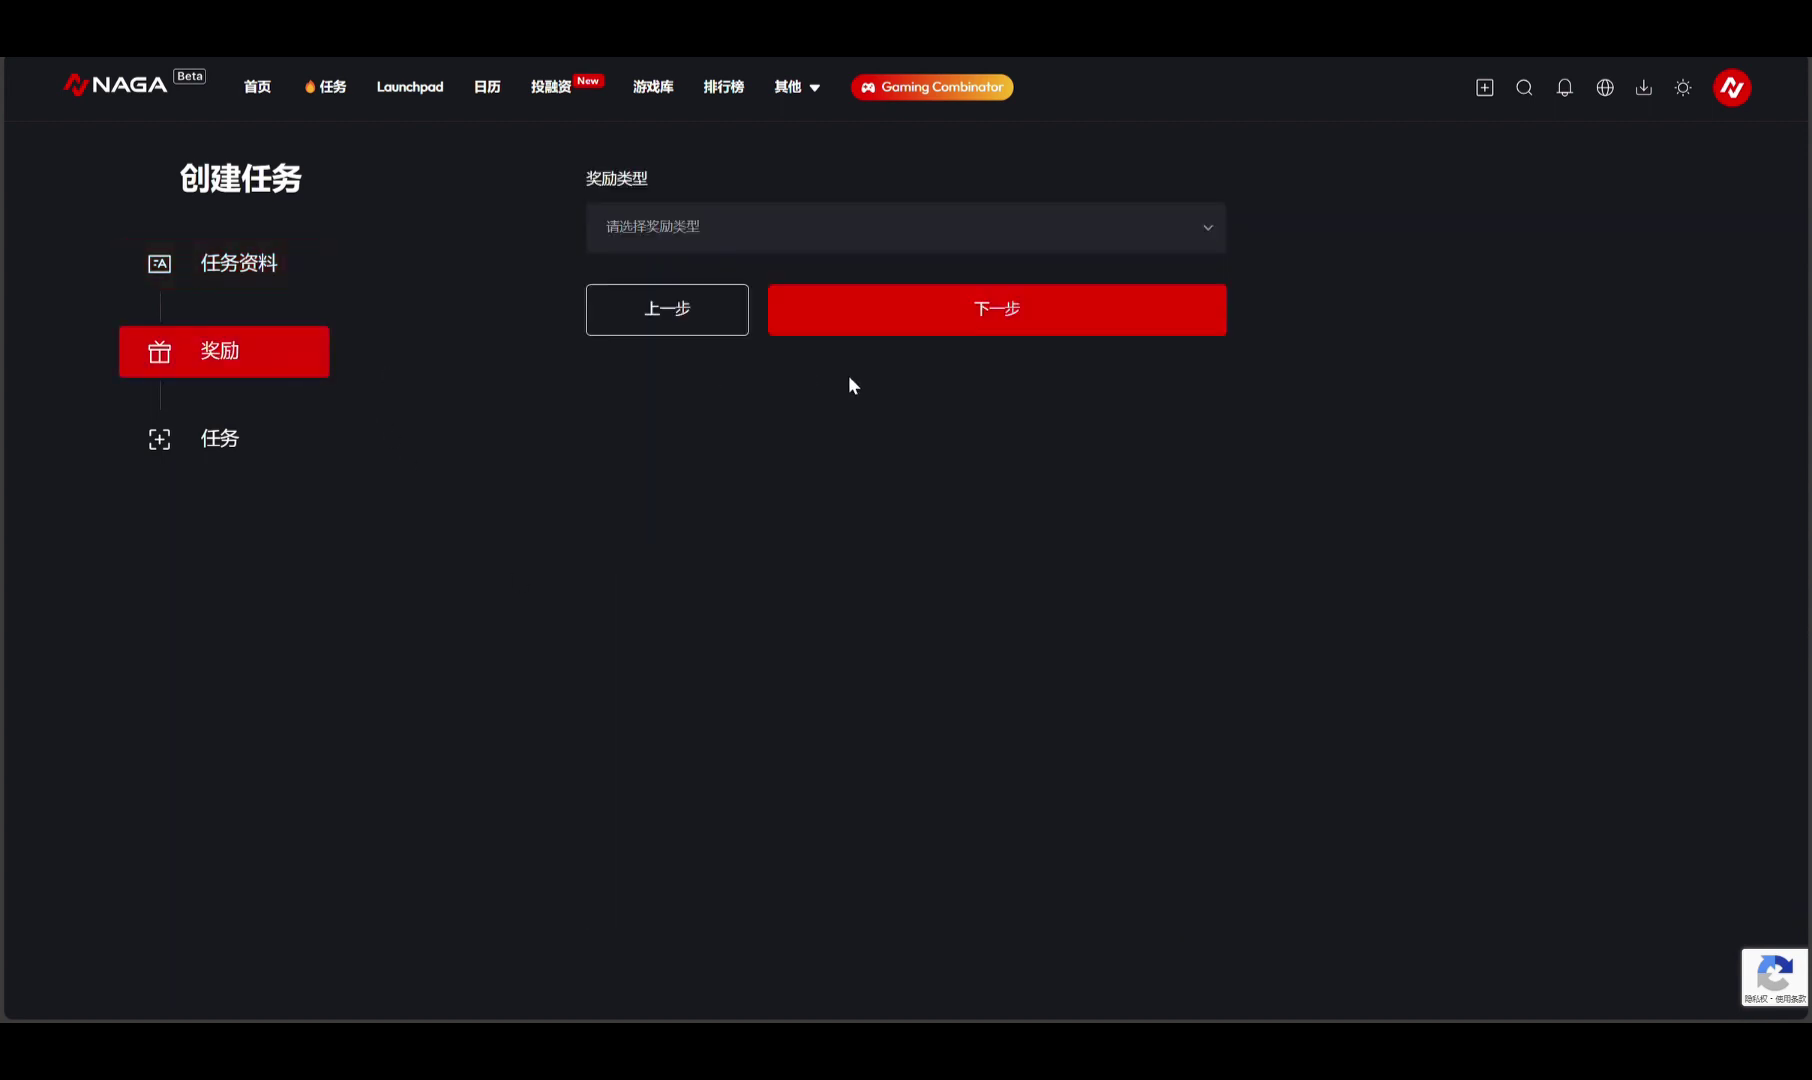
{"action": "left_click", "coordinate": [906, 244]}
{"action": "left_click", "coordinate": [783, 310]}
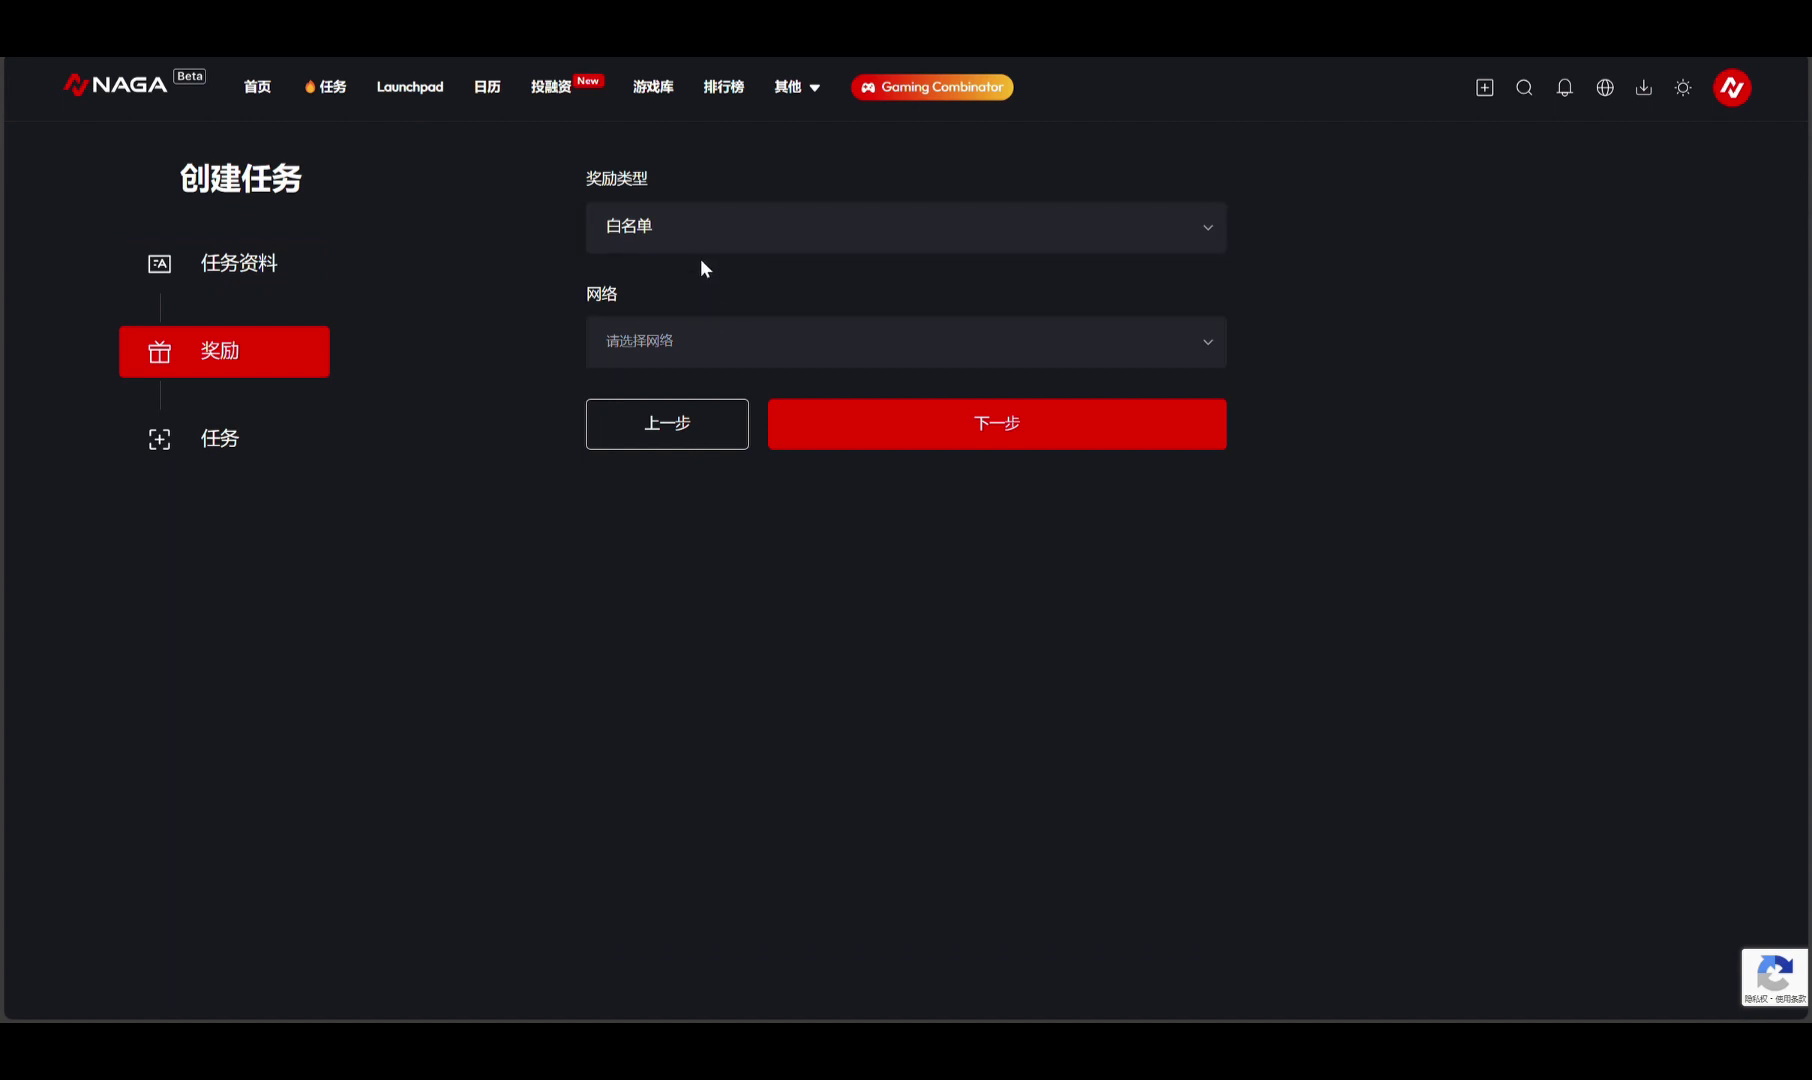
Look through the available networks and set the reward network to Ethereum
{"action": "left_click", "coordinate": [719, 360]}
{"action": "scroll", "coordinate": [712, 438], "scroll_direction": "down", "scroll_amount": 4}
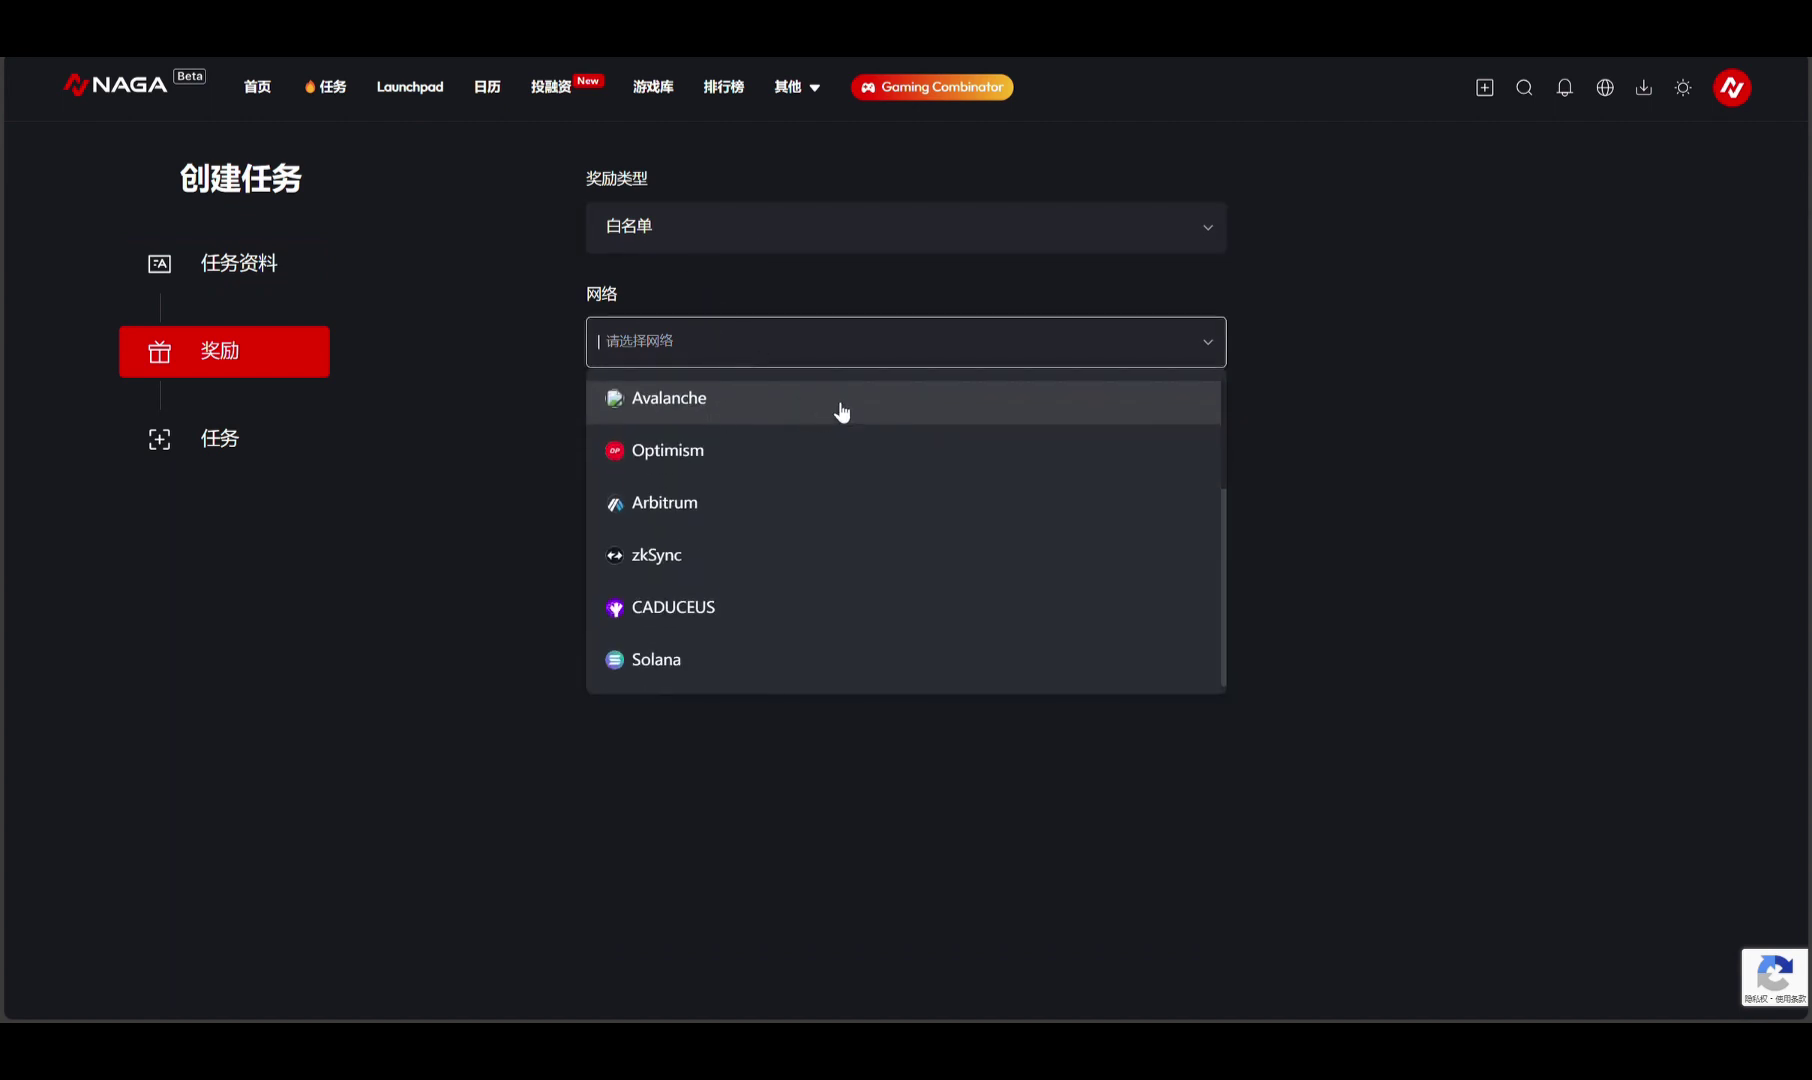
{"action": "scroll", "coordinate": [704, 502], "scroll_direction": "up", "scroll_amount": 4}
{"action": "scroll", "coordinate": [862, 465], "scroll_direction": "down", "scroll_amount": 1}
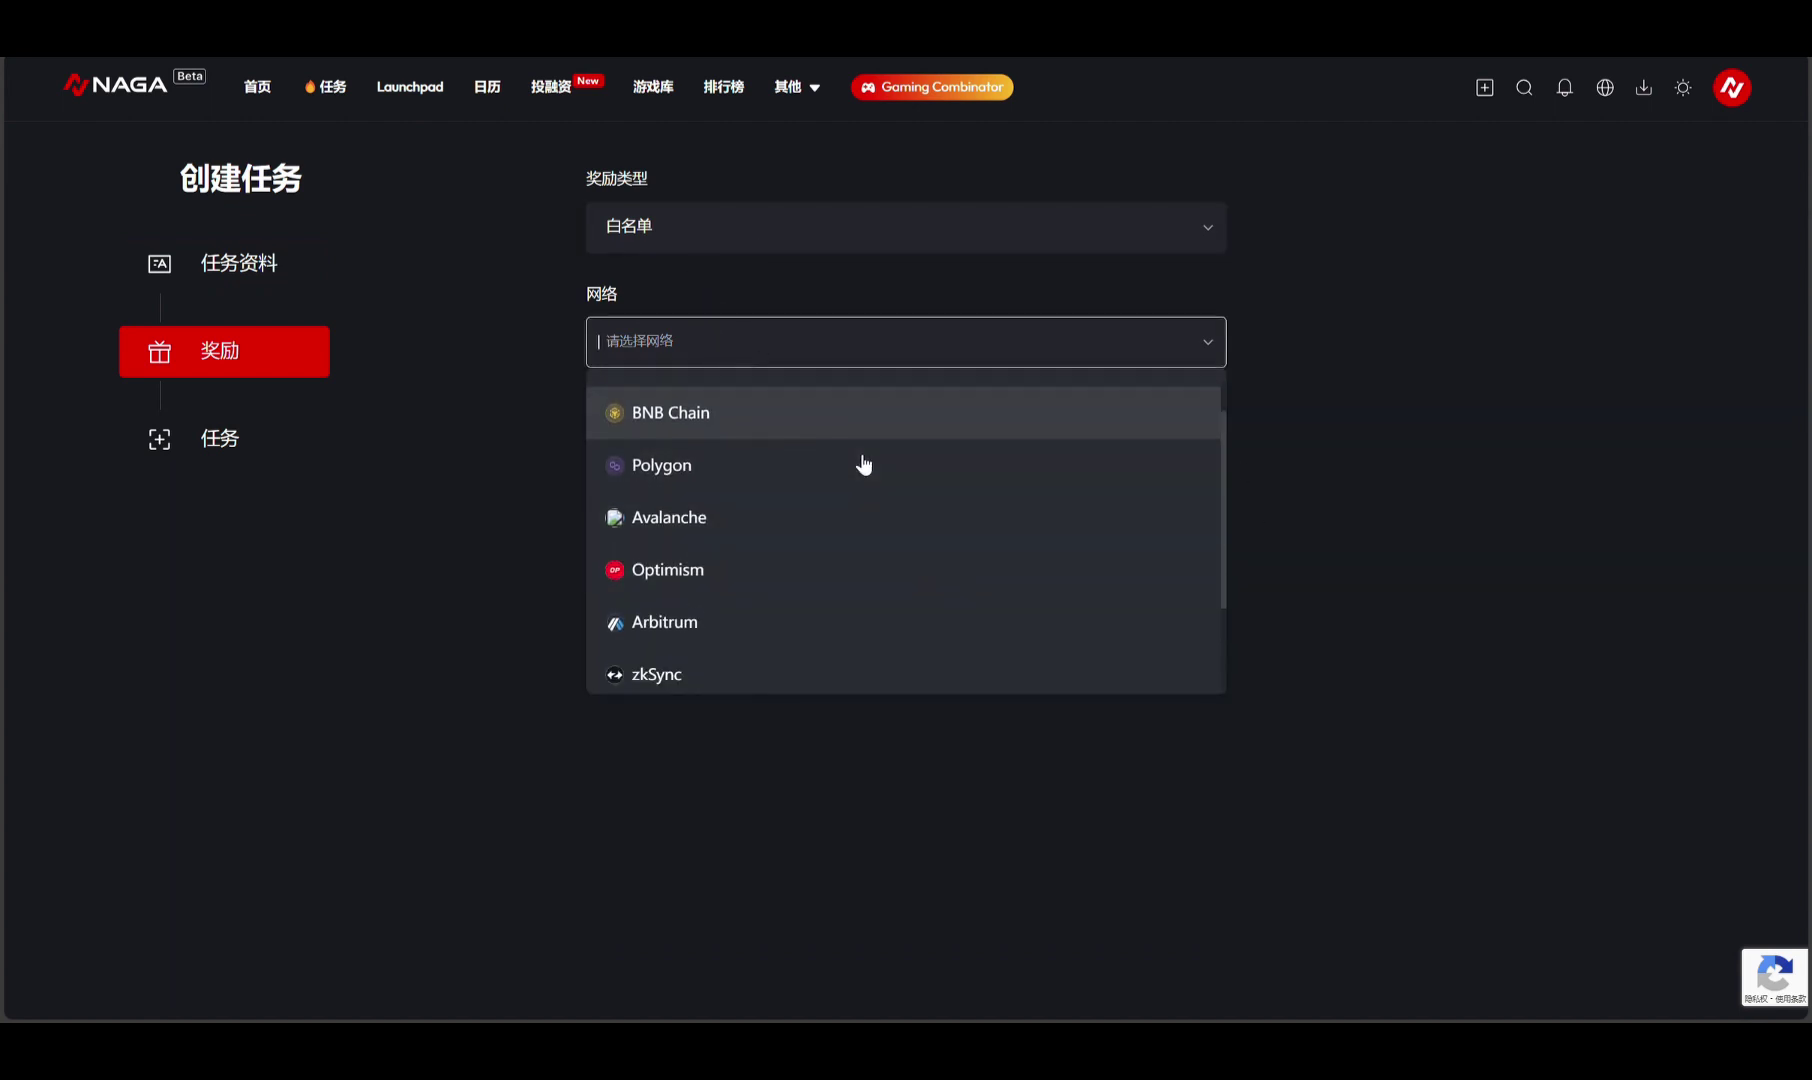
{"action": "scroll", "coordinate": [752, 570], "scroll_direction": "up", "scroll_amount": 1}
{"action": "left_click", "coordinate": [742, 422]}
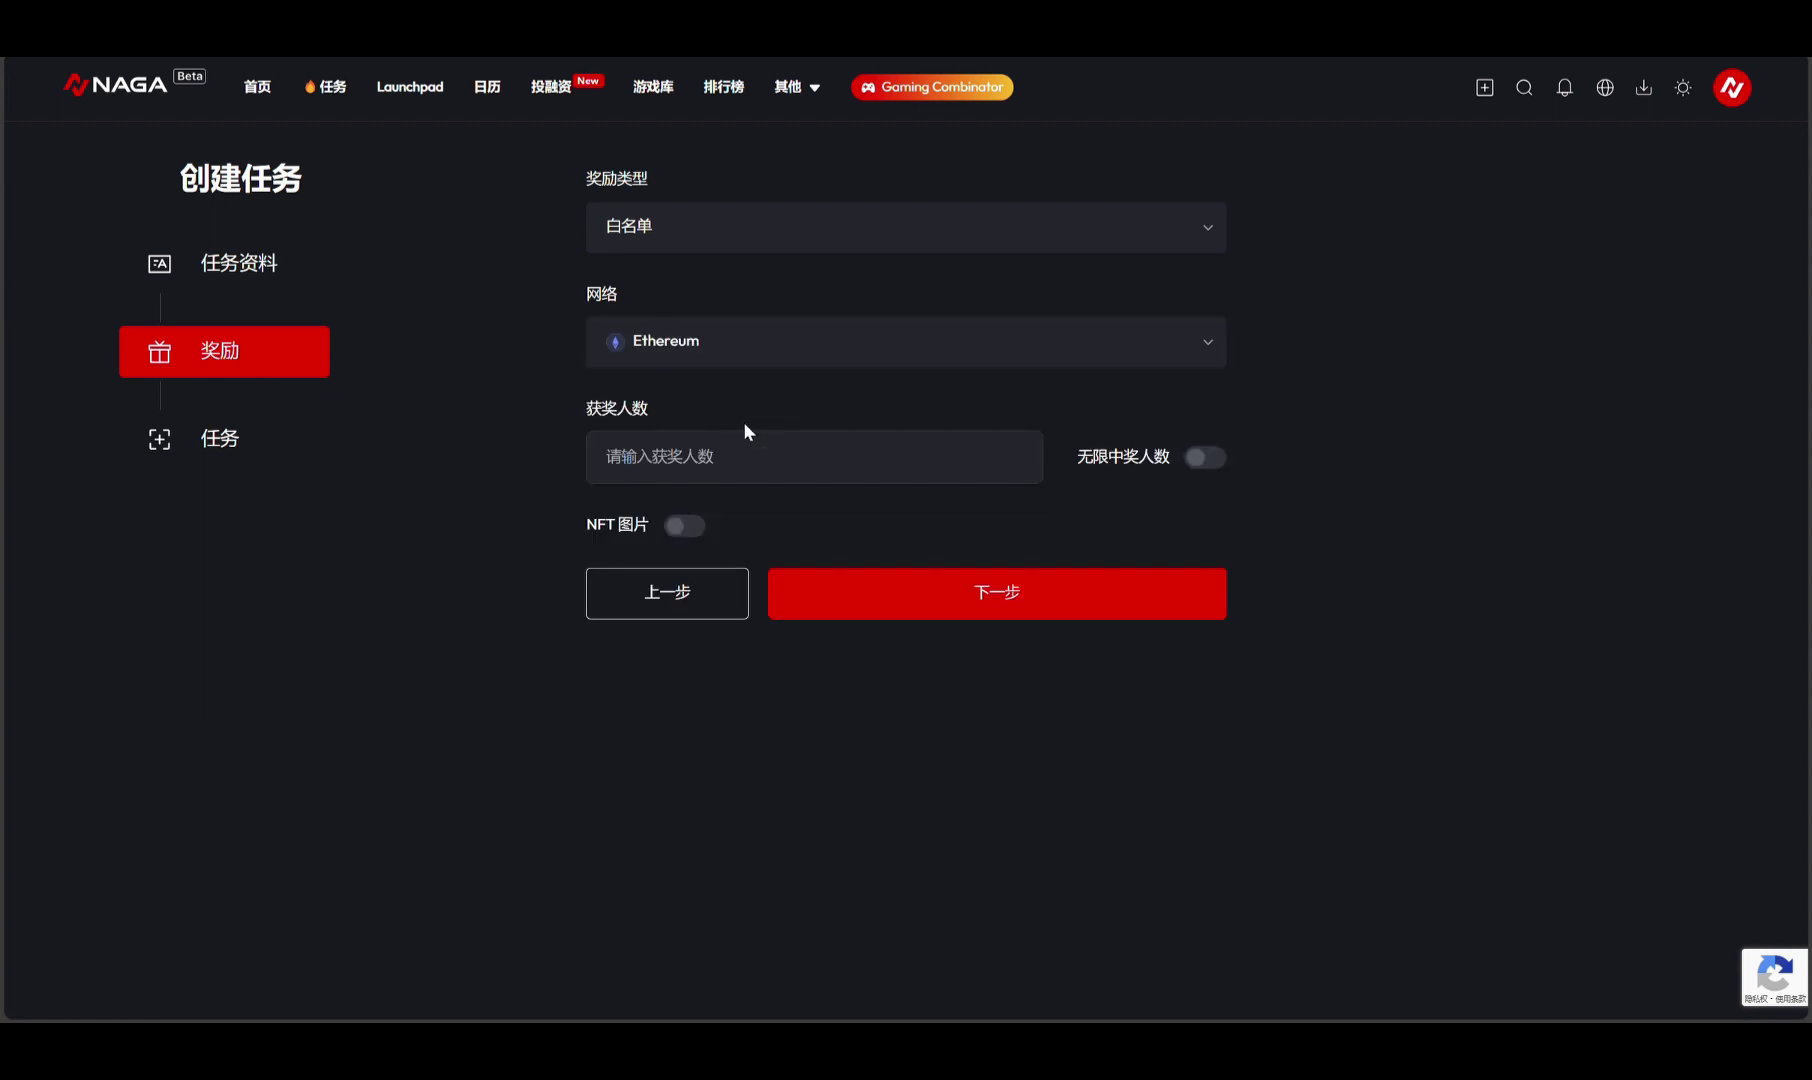
Set the reward network (网络) to Solana
{"action": "left_click", "coordinate": [740, 350]}
{"action": "scroll", "coordinate": [708, 490], "scroll_direction": "down", "scroll_amount": 2}
{"action": "scroll", "coordinate": [710, 495], "scroll_direction": "down", "scroll_amount": 1}
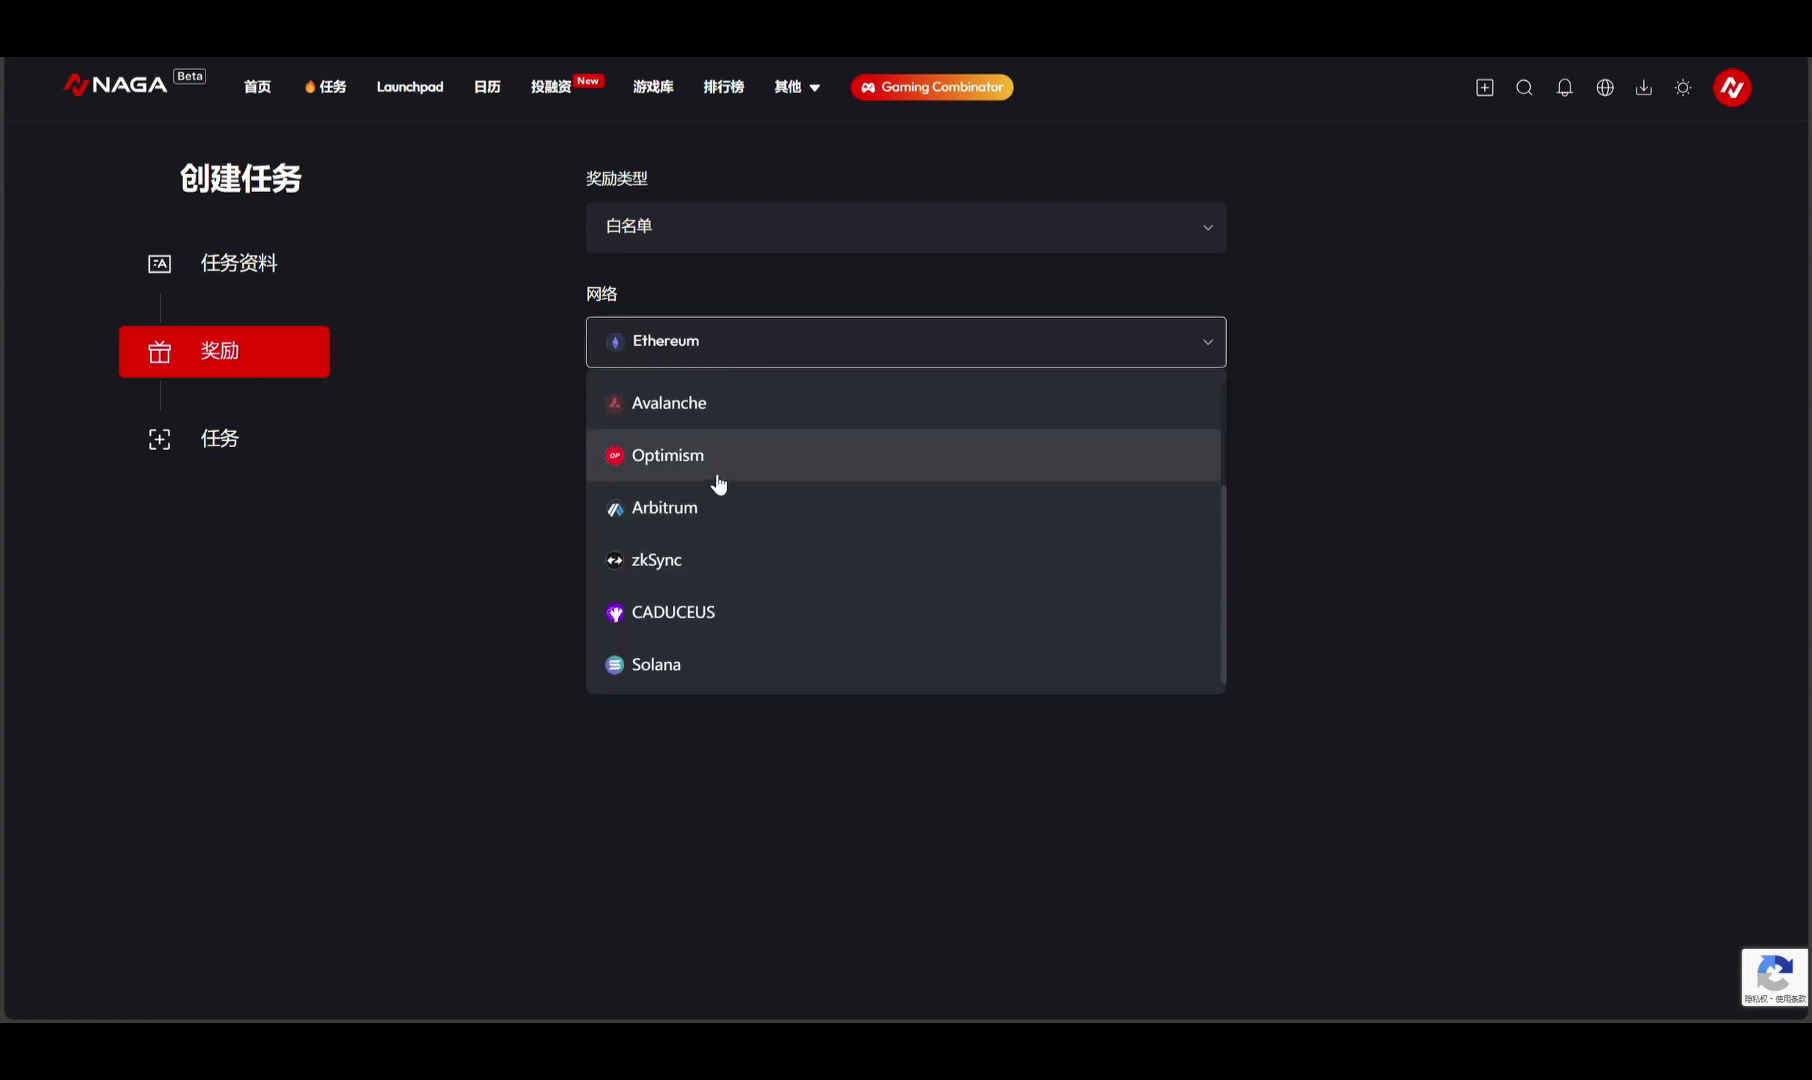
{"action": "scroll", "coordinate": [716, 481], "scroll_direction": "up", "scroll_amount": 3}
{"action": "scroll", "coordinate": [730, 483], "scroll_direction": "down", "scroll_amount": 3}
{"action": "scroll", "coordinate": [732, 566], "scroll_direction": "down", "scroll_amount": 1}
{"action": "left_click", "coordinate": [706, 652]}
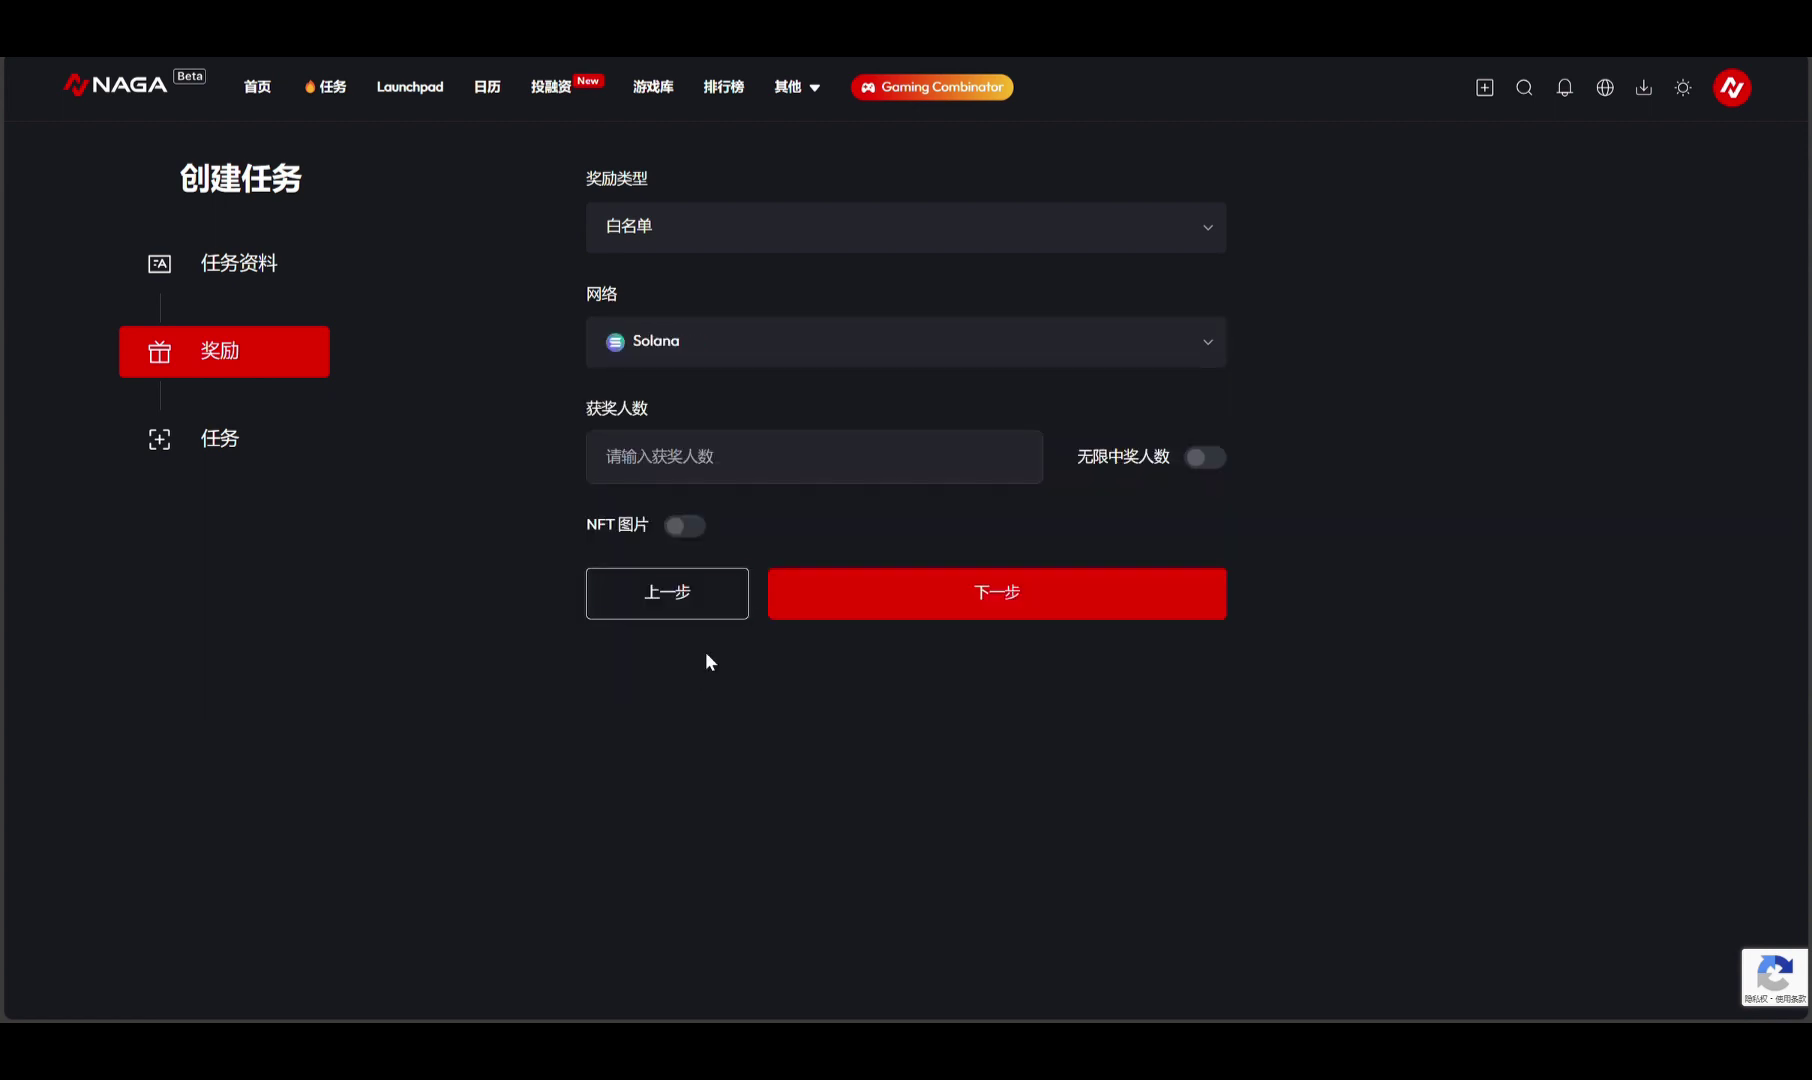
Set the number of winners (获奖人数) to 4 and the winner draw method to 自动抽取
{"action": "left_click", "coordinate": [802, 467]}
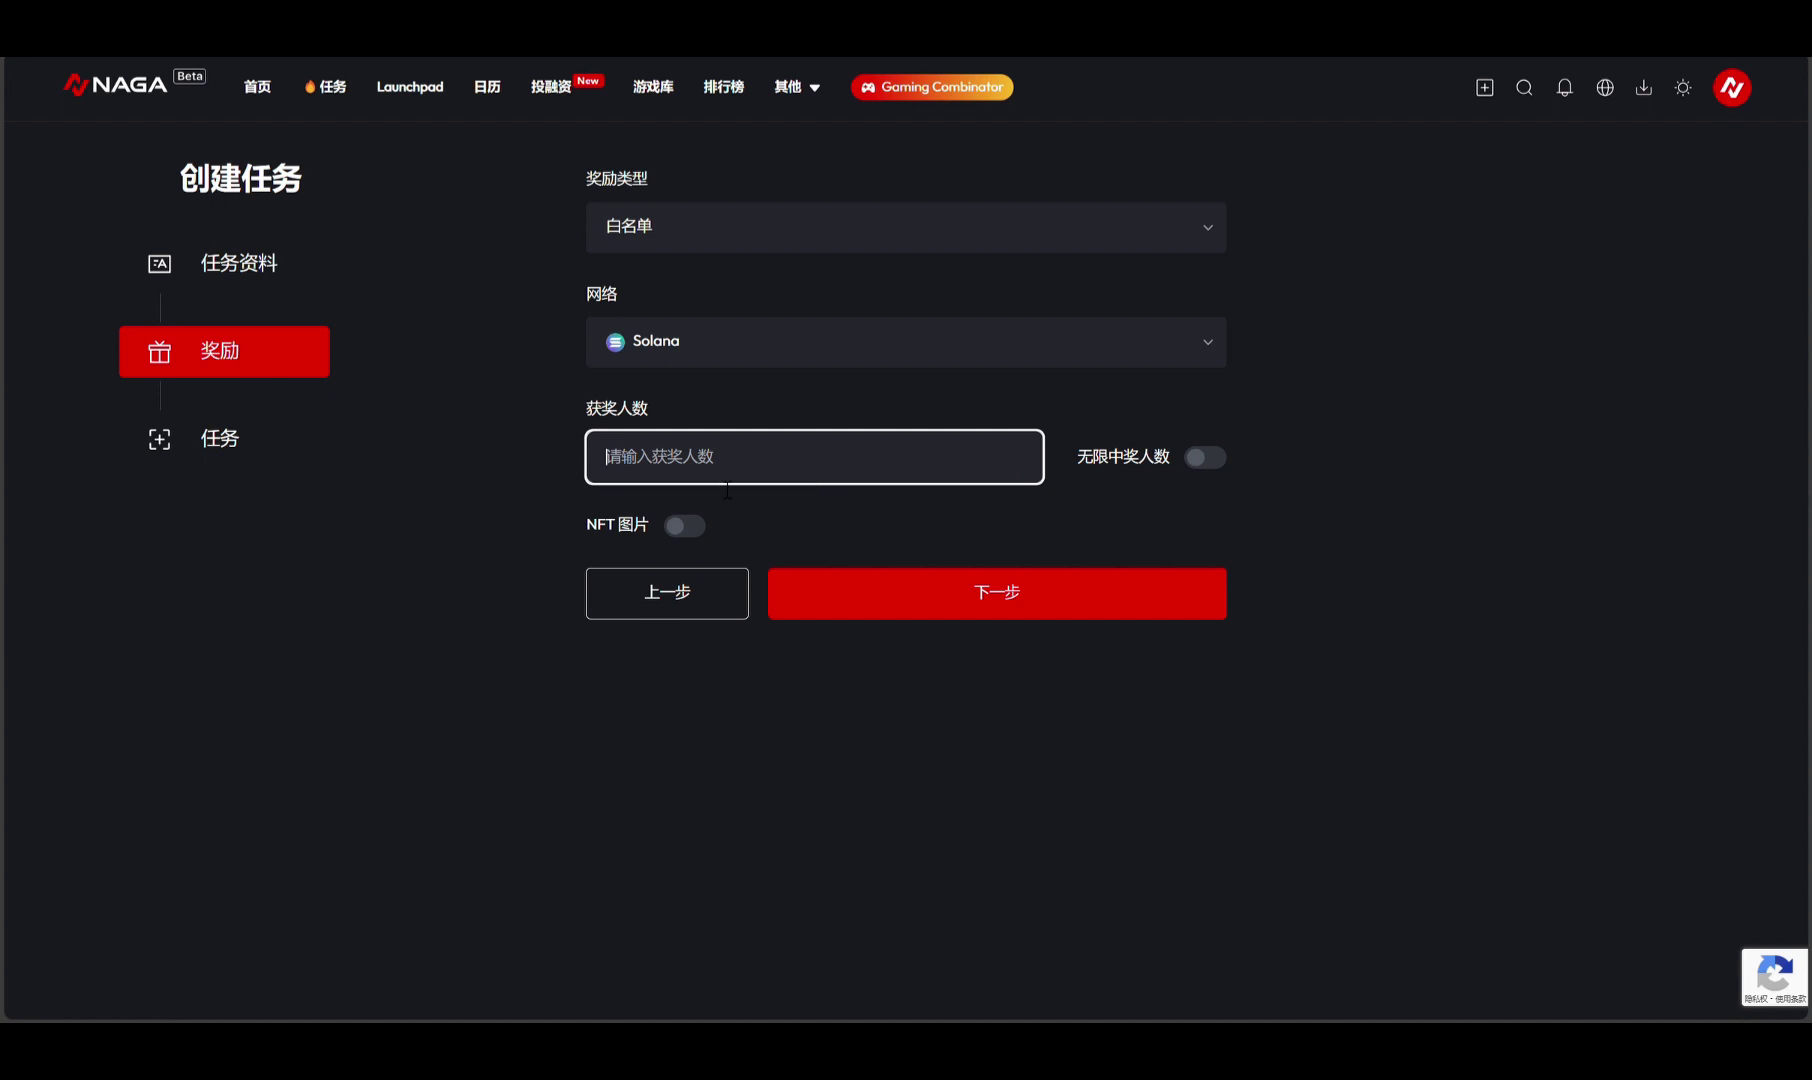
{"action": "type", "text": "4"}
{"action": "left_click", "coordinate": [805, 574]}
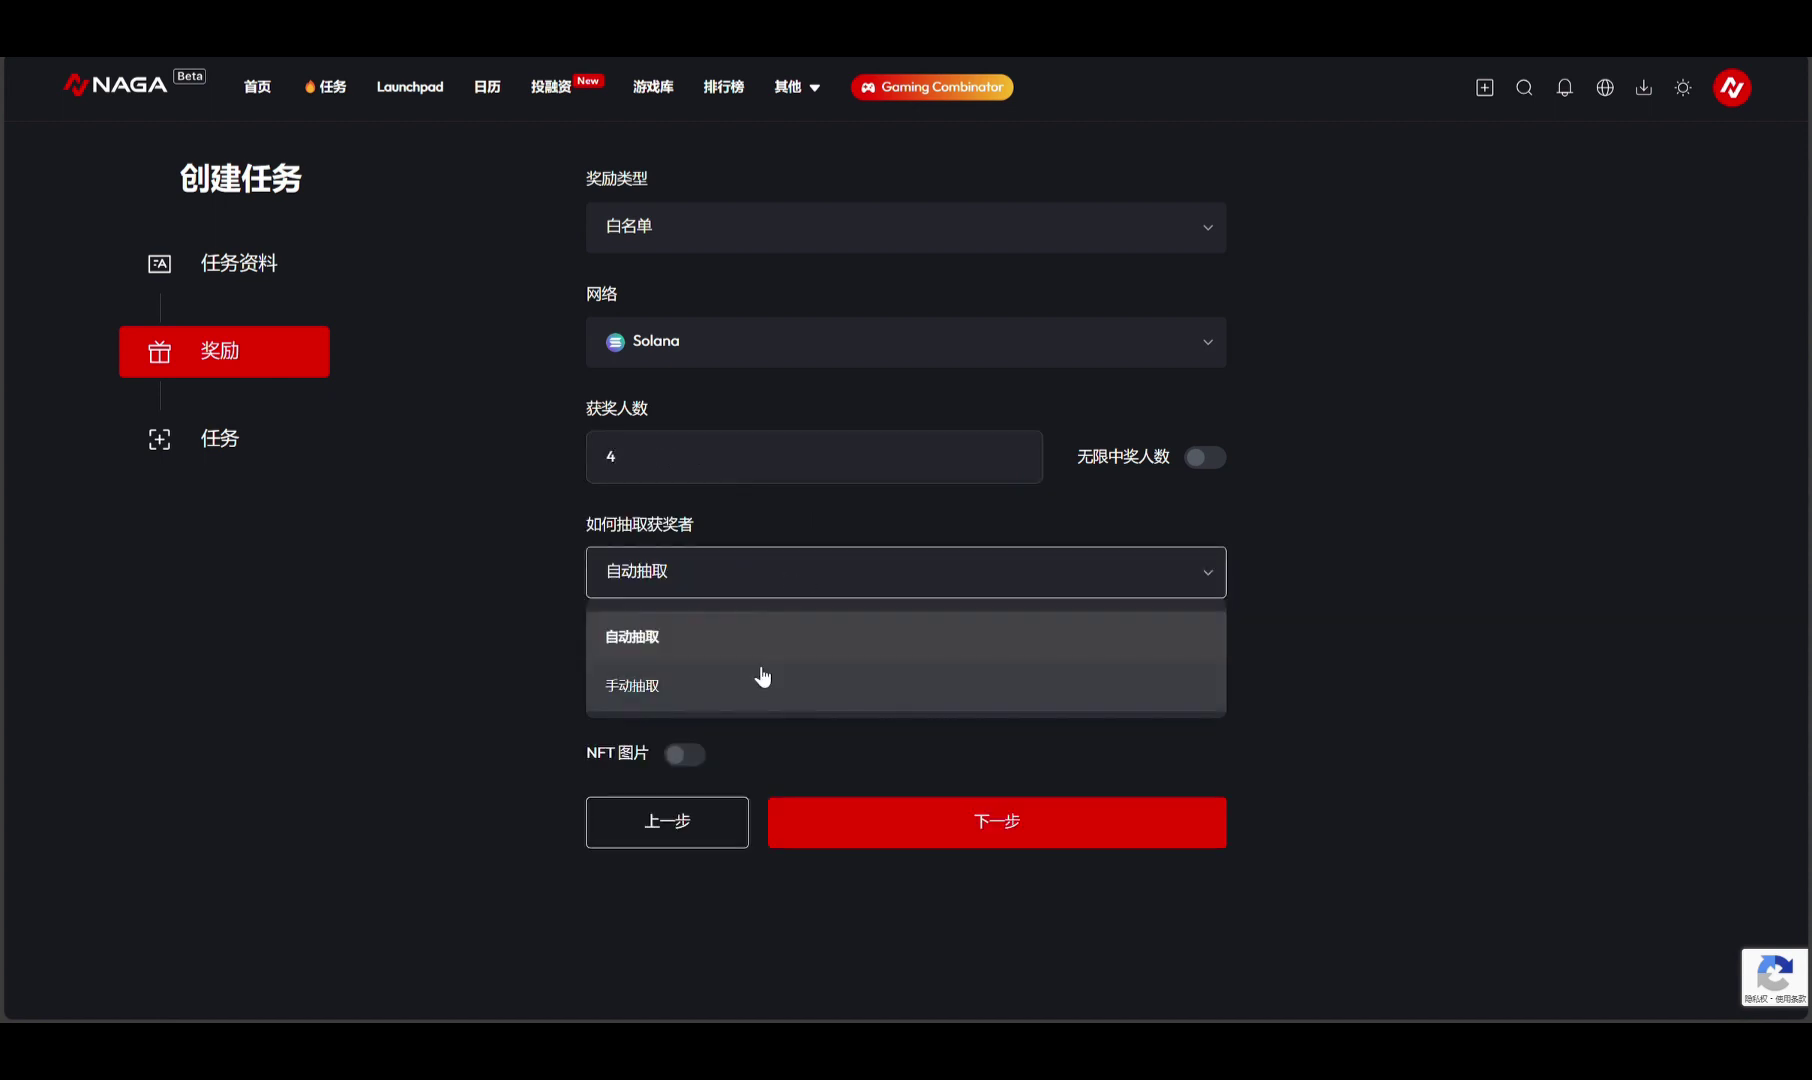
{"action": "left_click", "coordinate": [756, 684]}
{"action": "left_click", "coordinate": [765, 590]}
{"action": "left_click", "coordinate": [735, 638]}
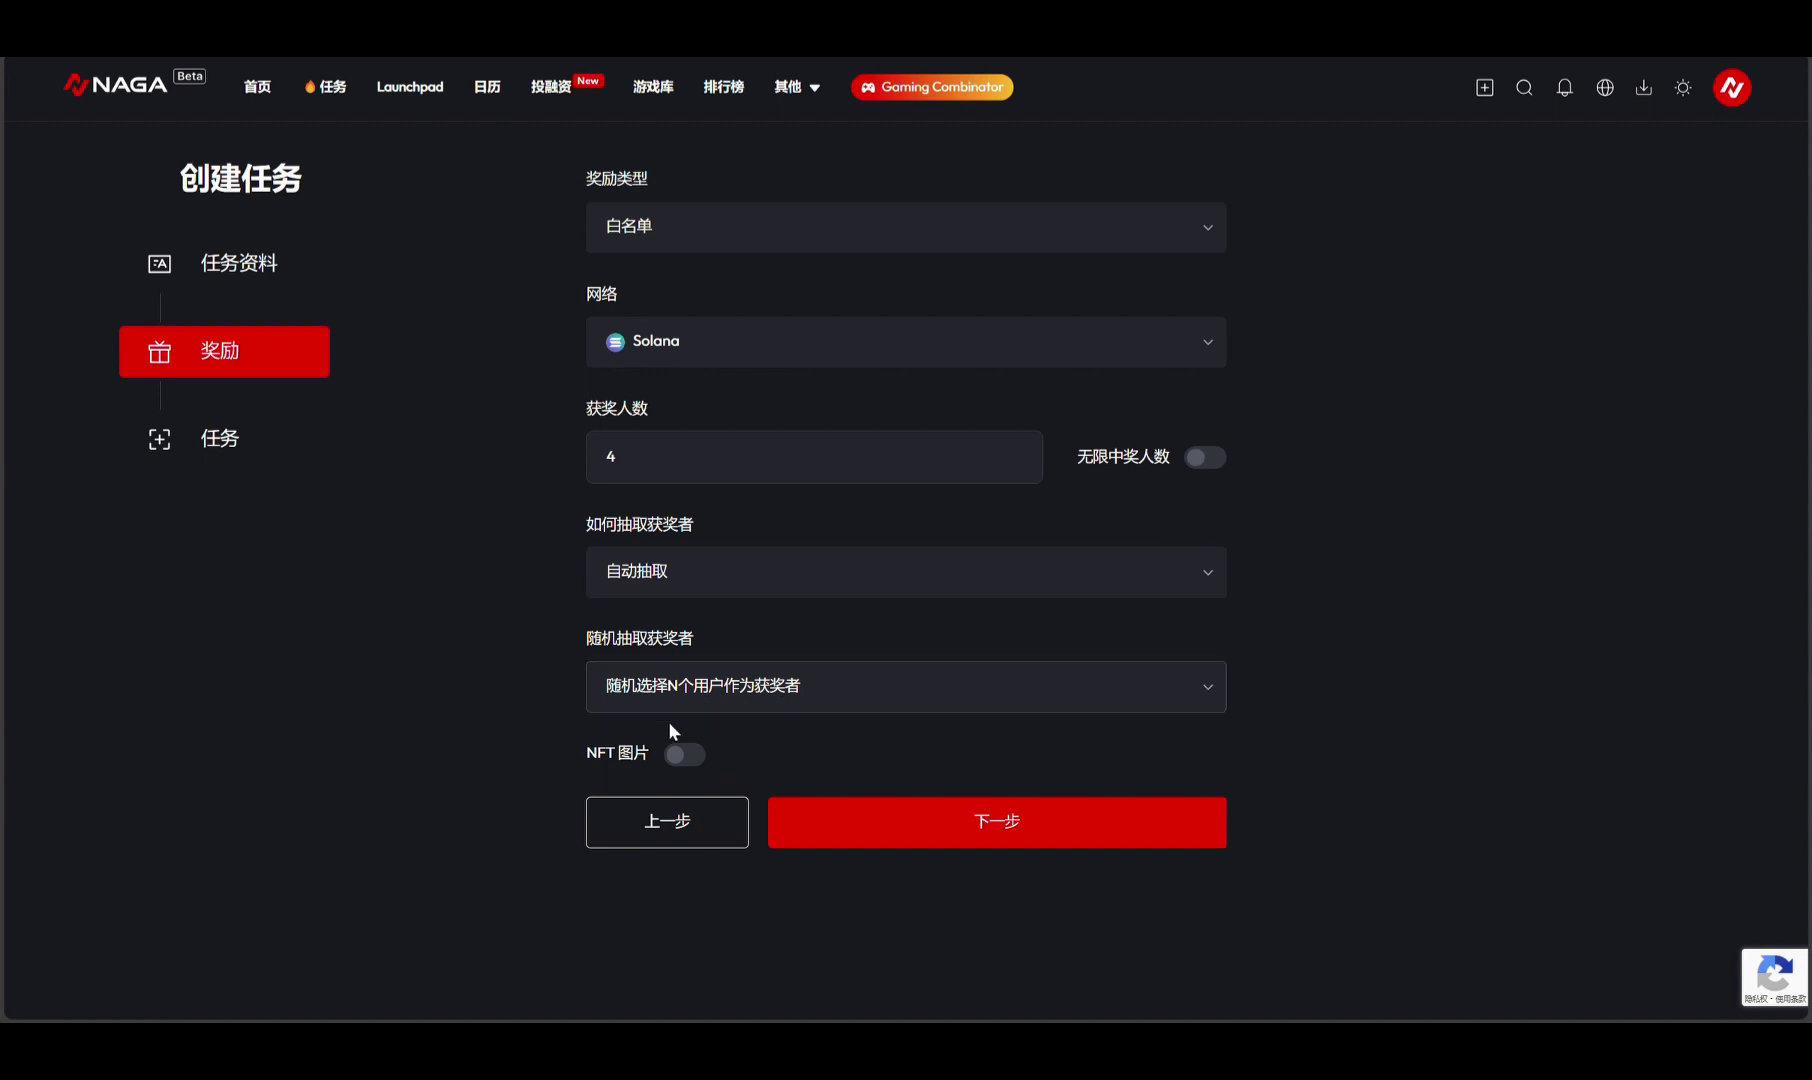
Enable the NFT image option (NFT 图片) for the reward
{"action": "left_click", "coordinate": [685, 754]}
{"action": "scroll", "coordinate": [718, 606], "scroll_direction": "down", "scroll_amount": 2}
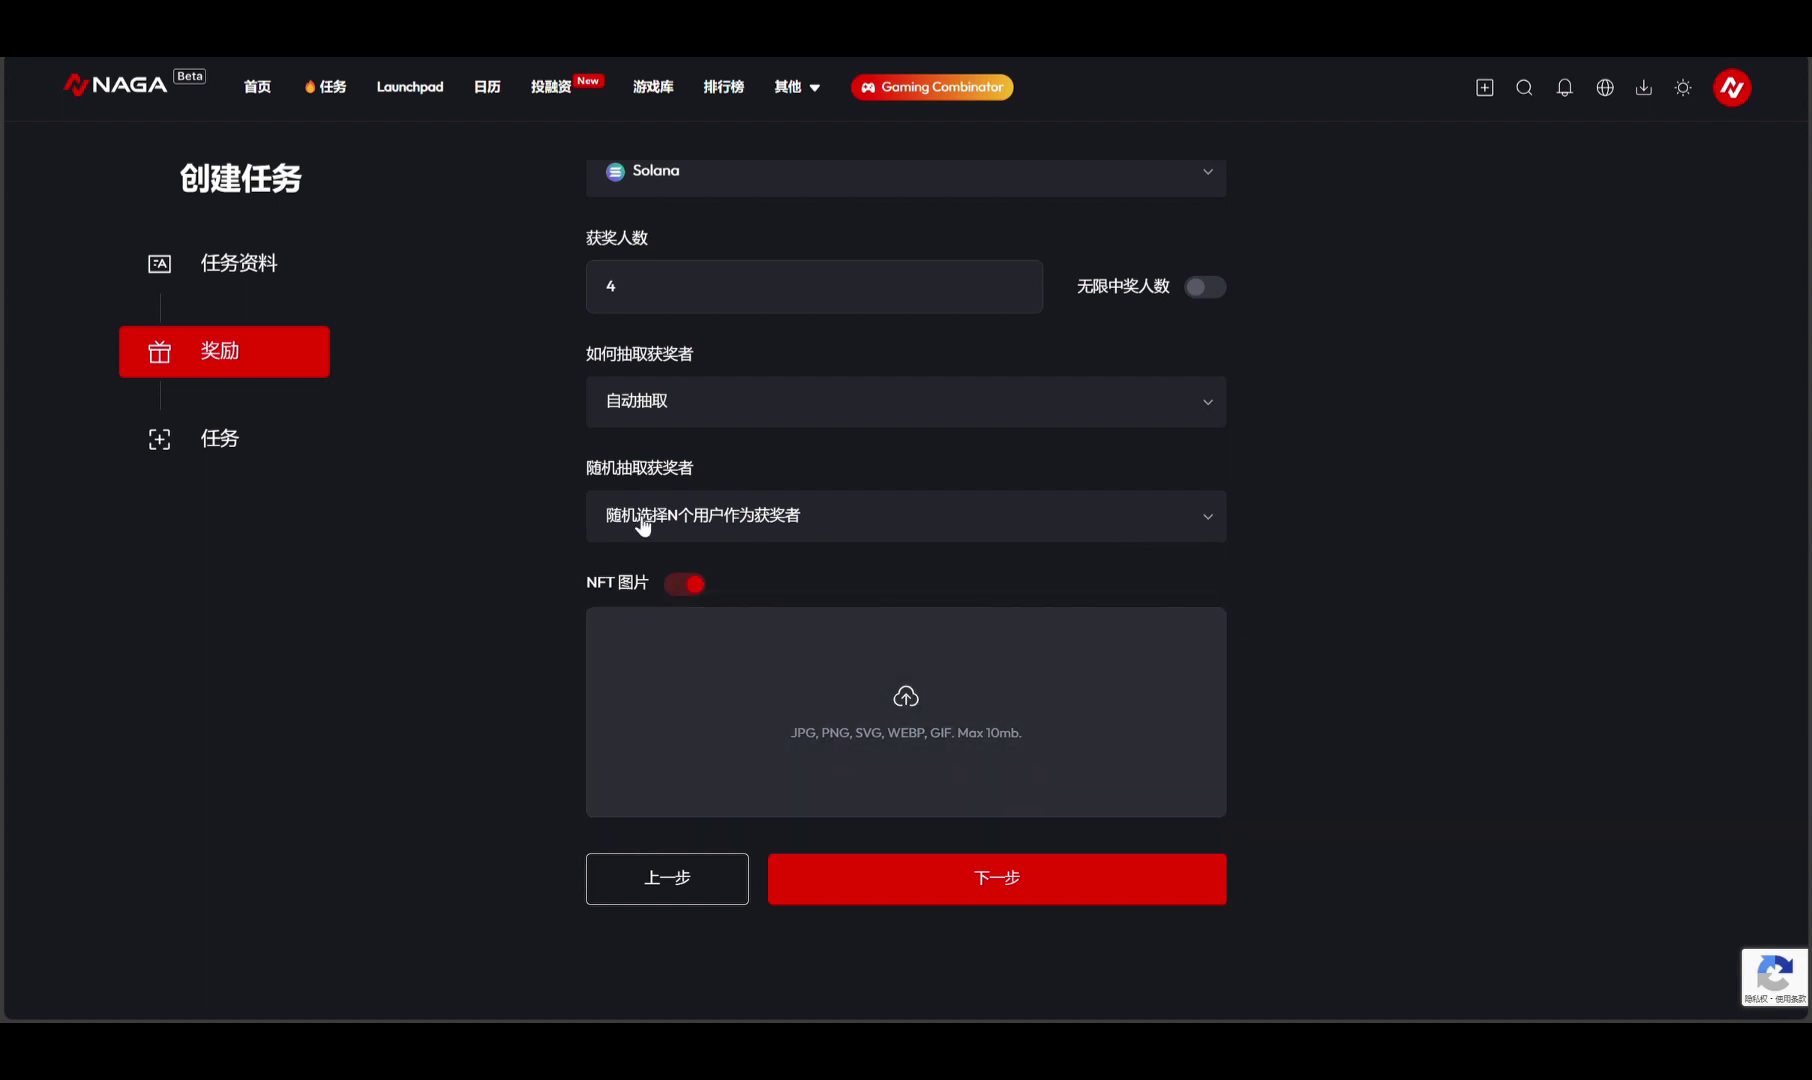
{"action": "scroll", "coordinate": [280, 456], "scroll_direction": "up", "scroll_amount": 2}
In the 任务 section, add the Twitter tasks 关注推特, 转发一条推文 and 喜欢一条推文
{"action": "left_click", "coordinate": [280, 454]}
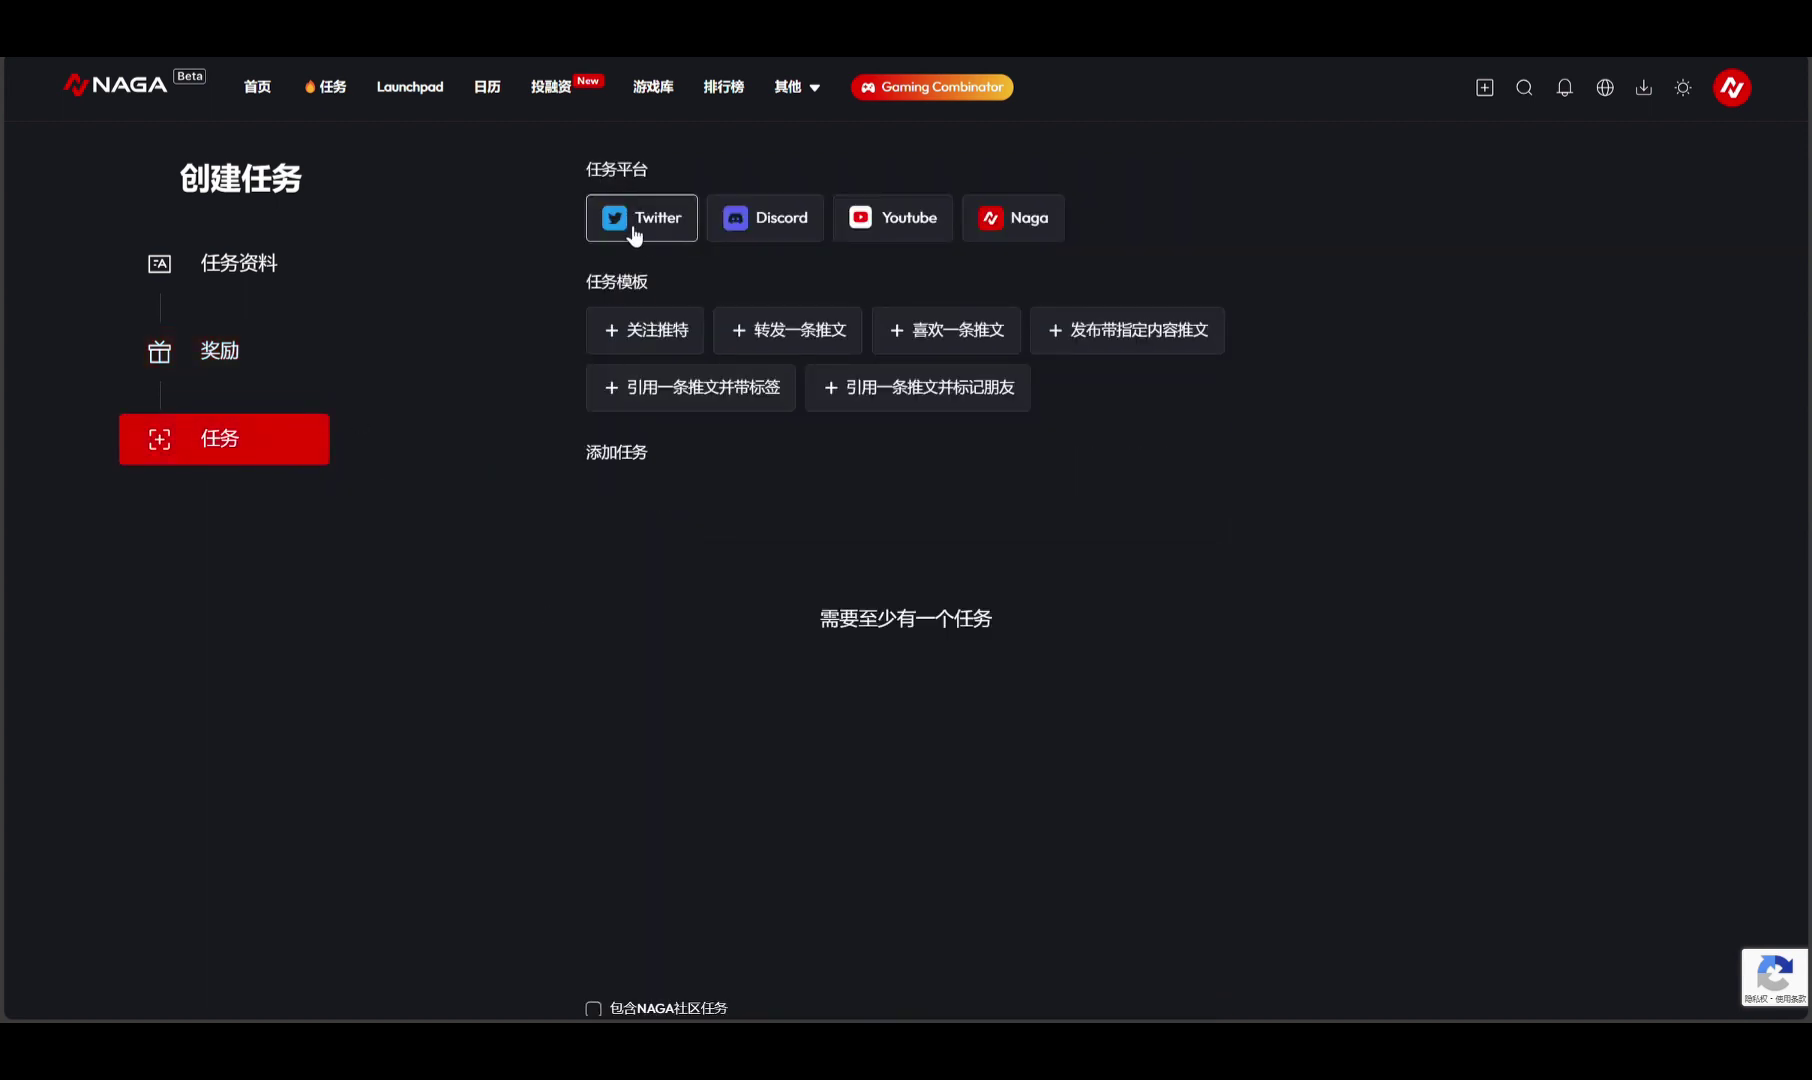
{"action": "left_click", "coordinate": [692, 337]}
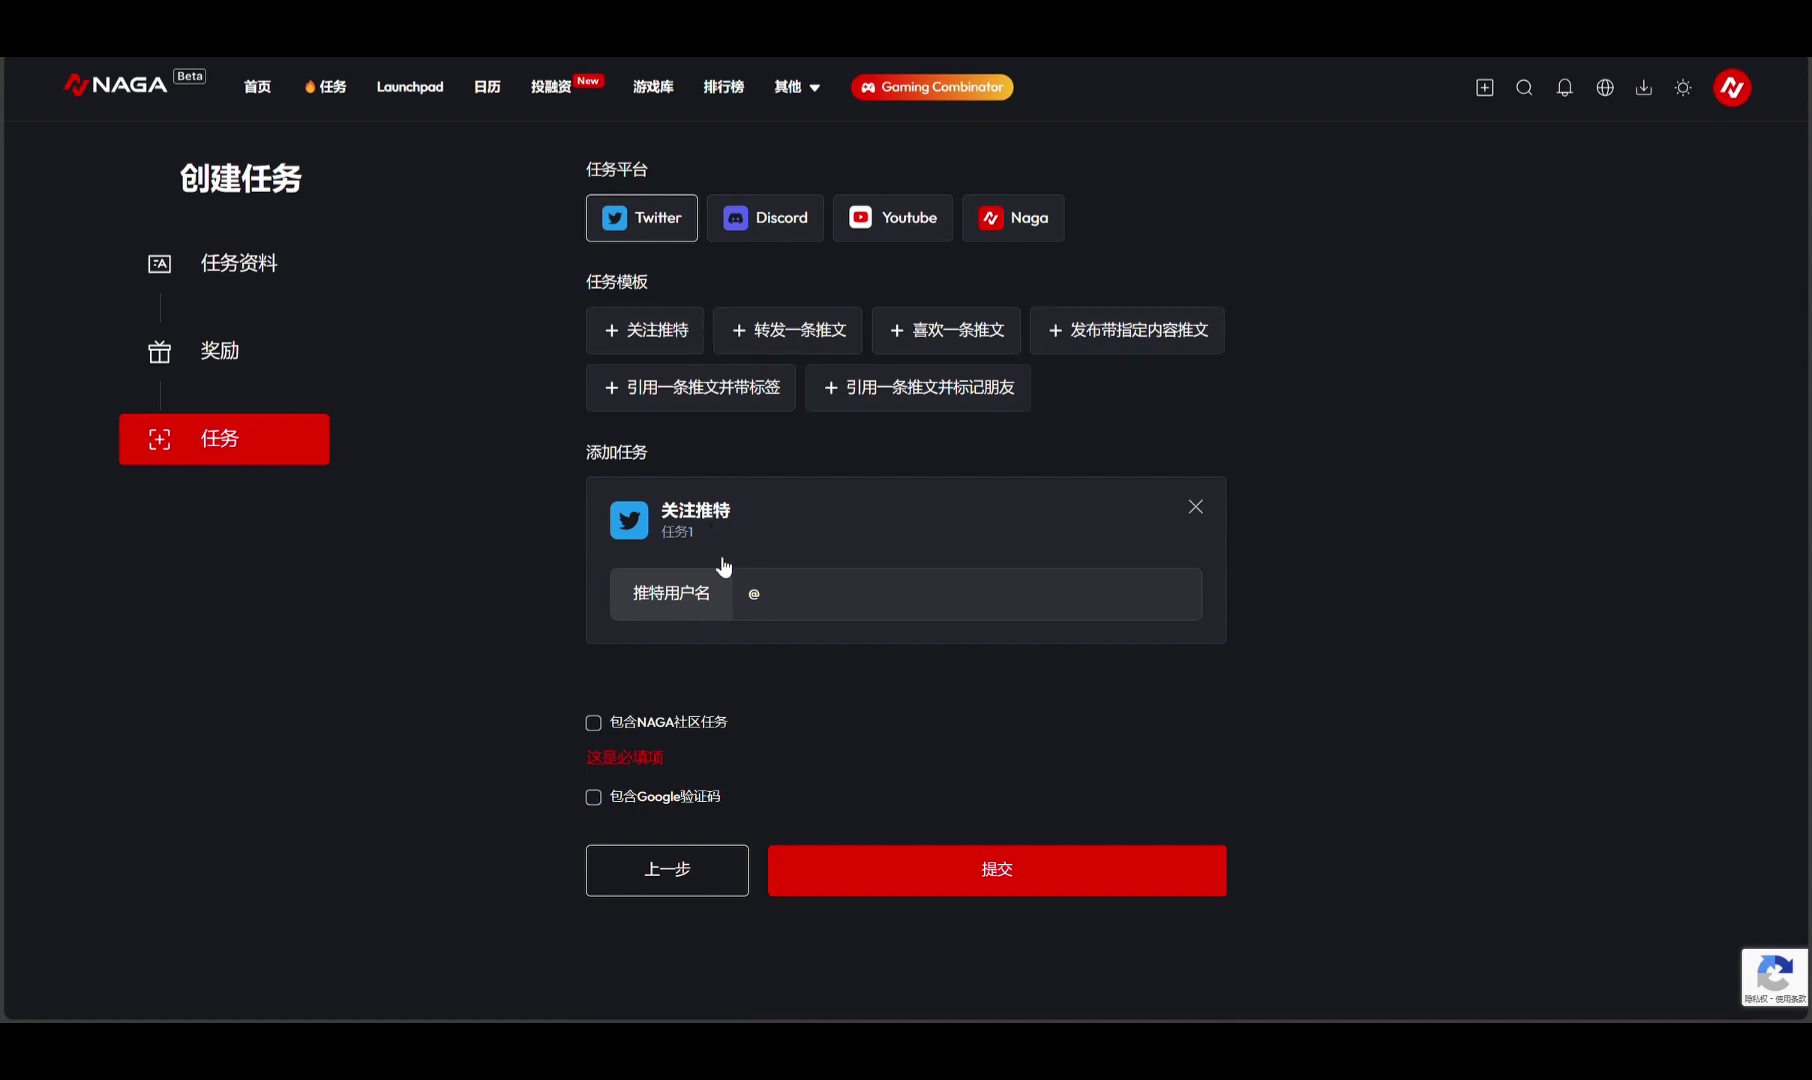
{"action": "left_click", "coordinate": [812, 328]}
{"action": "left_click", "coordinate": [957, 328]}
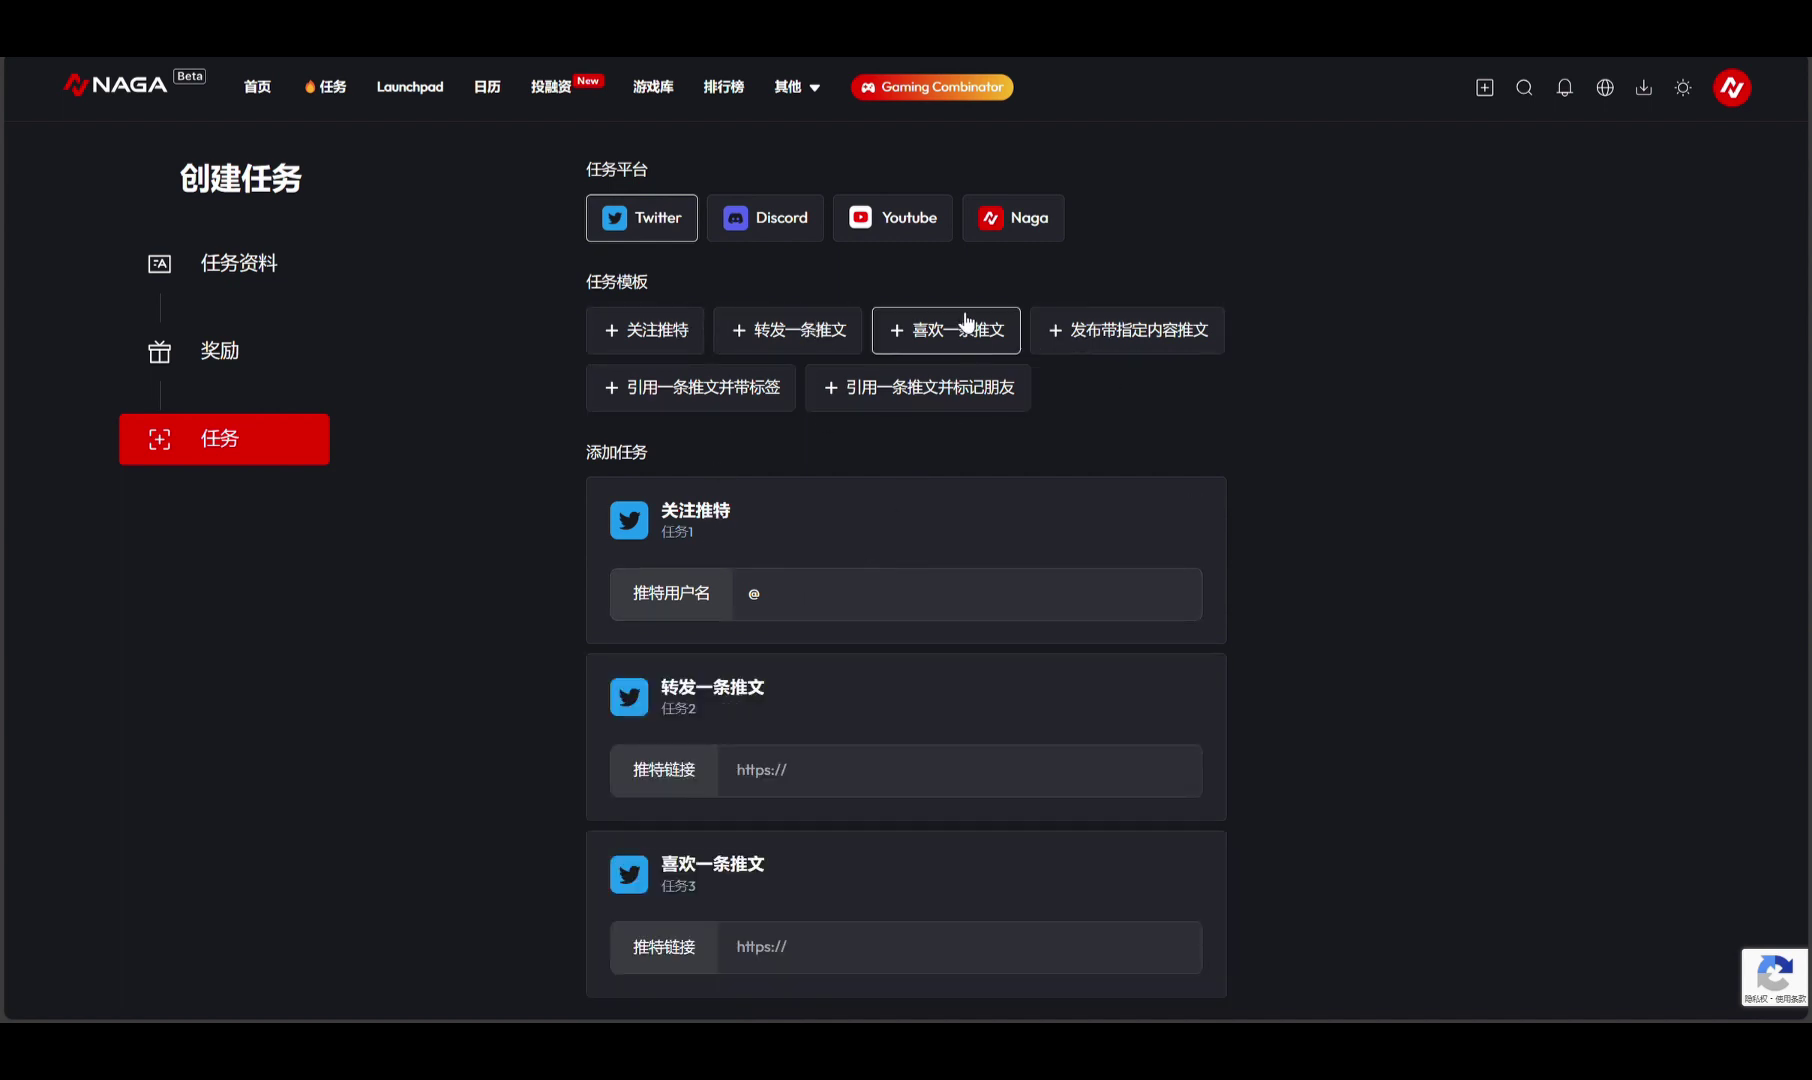
{"action": "scroll", "coordinate": [940, 720], "scroll_direction": "down", "scroll_amount": 1}
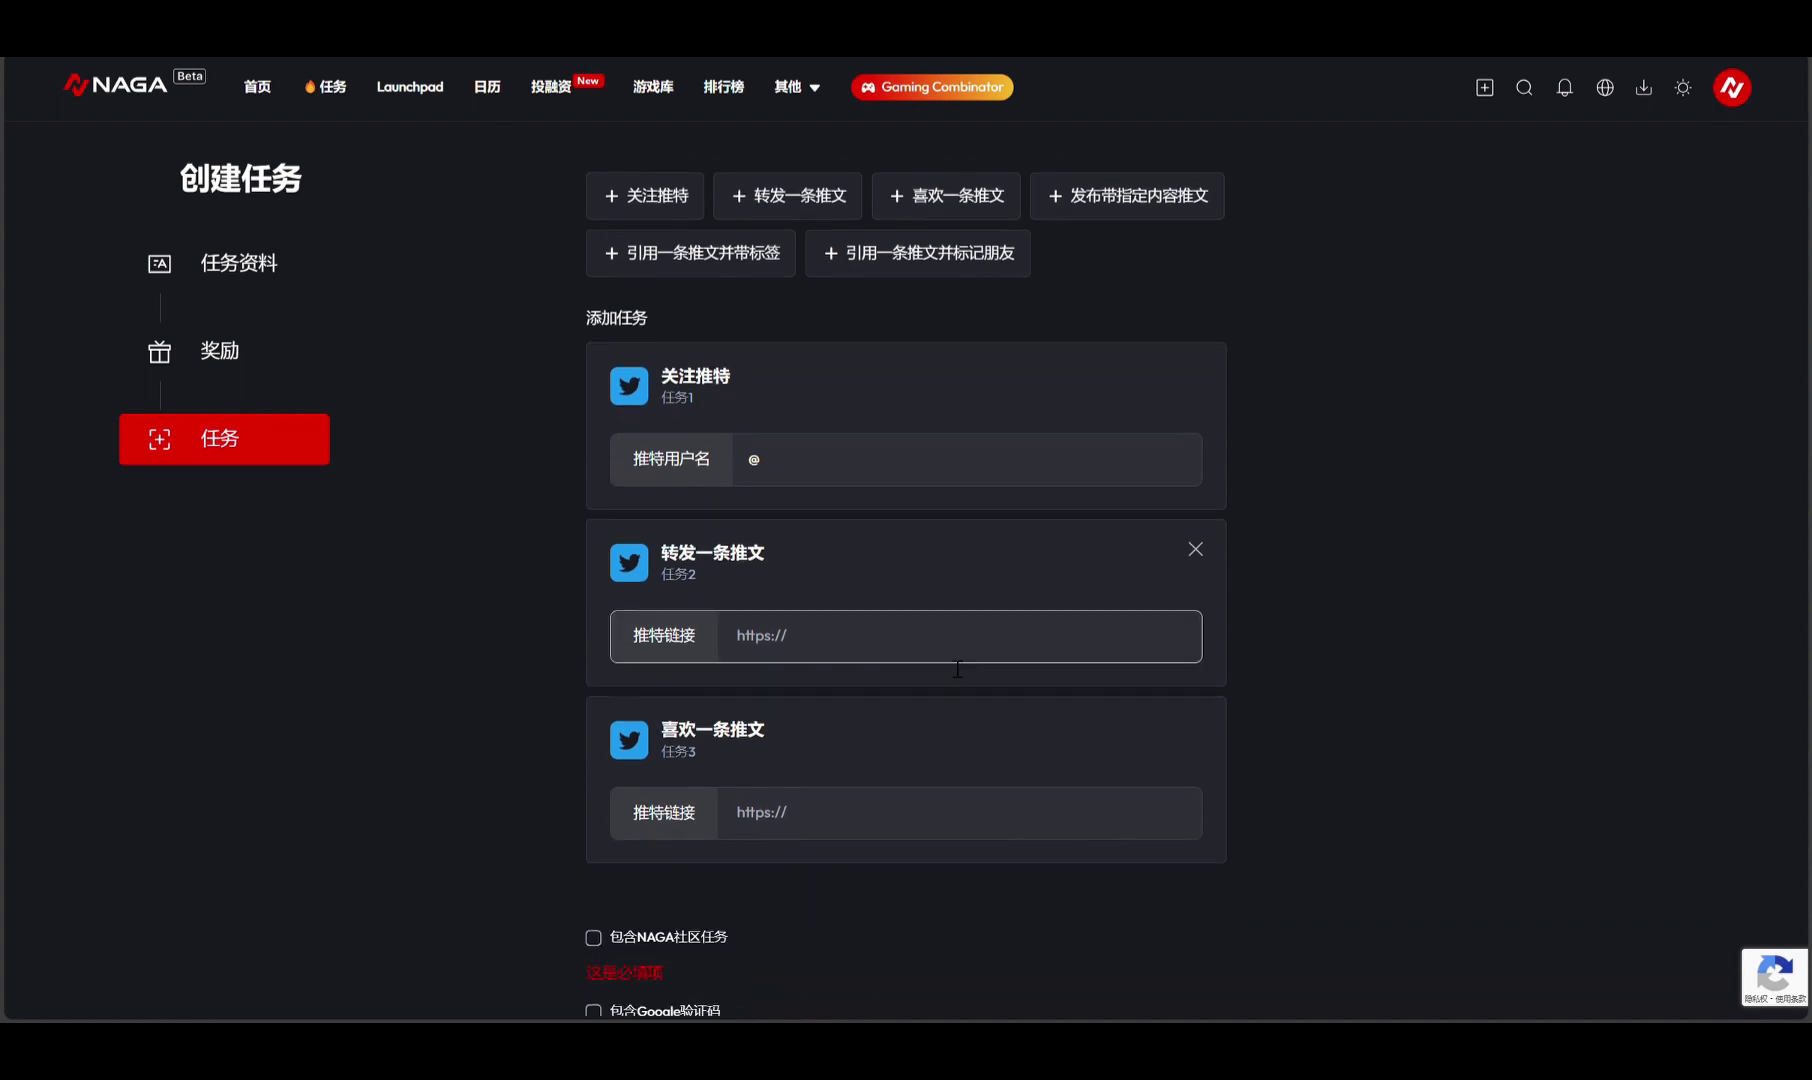
Add a 发布带指定内容推文 task and enter 这是指定的内容 as its content
{"action": "left_click", "coordinate": [1170, 210]}
{"action": "scroll", "coordinate": [735, 660], "scroll_direction": "down", "scroll_amount": 2}
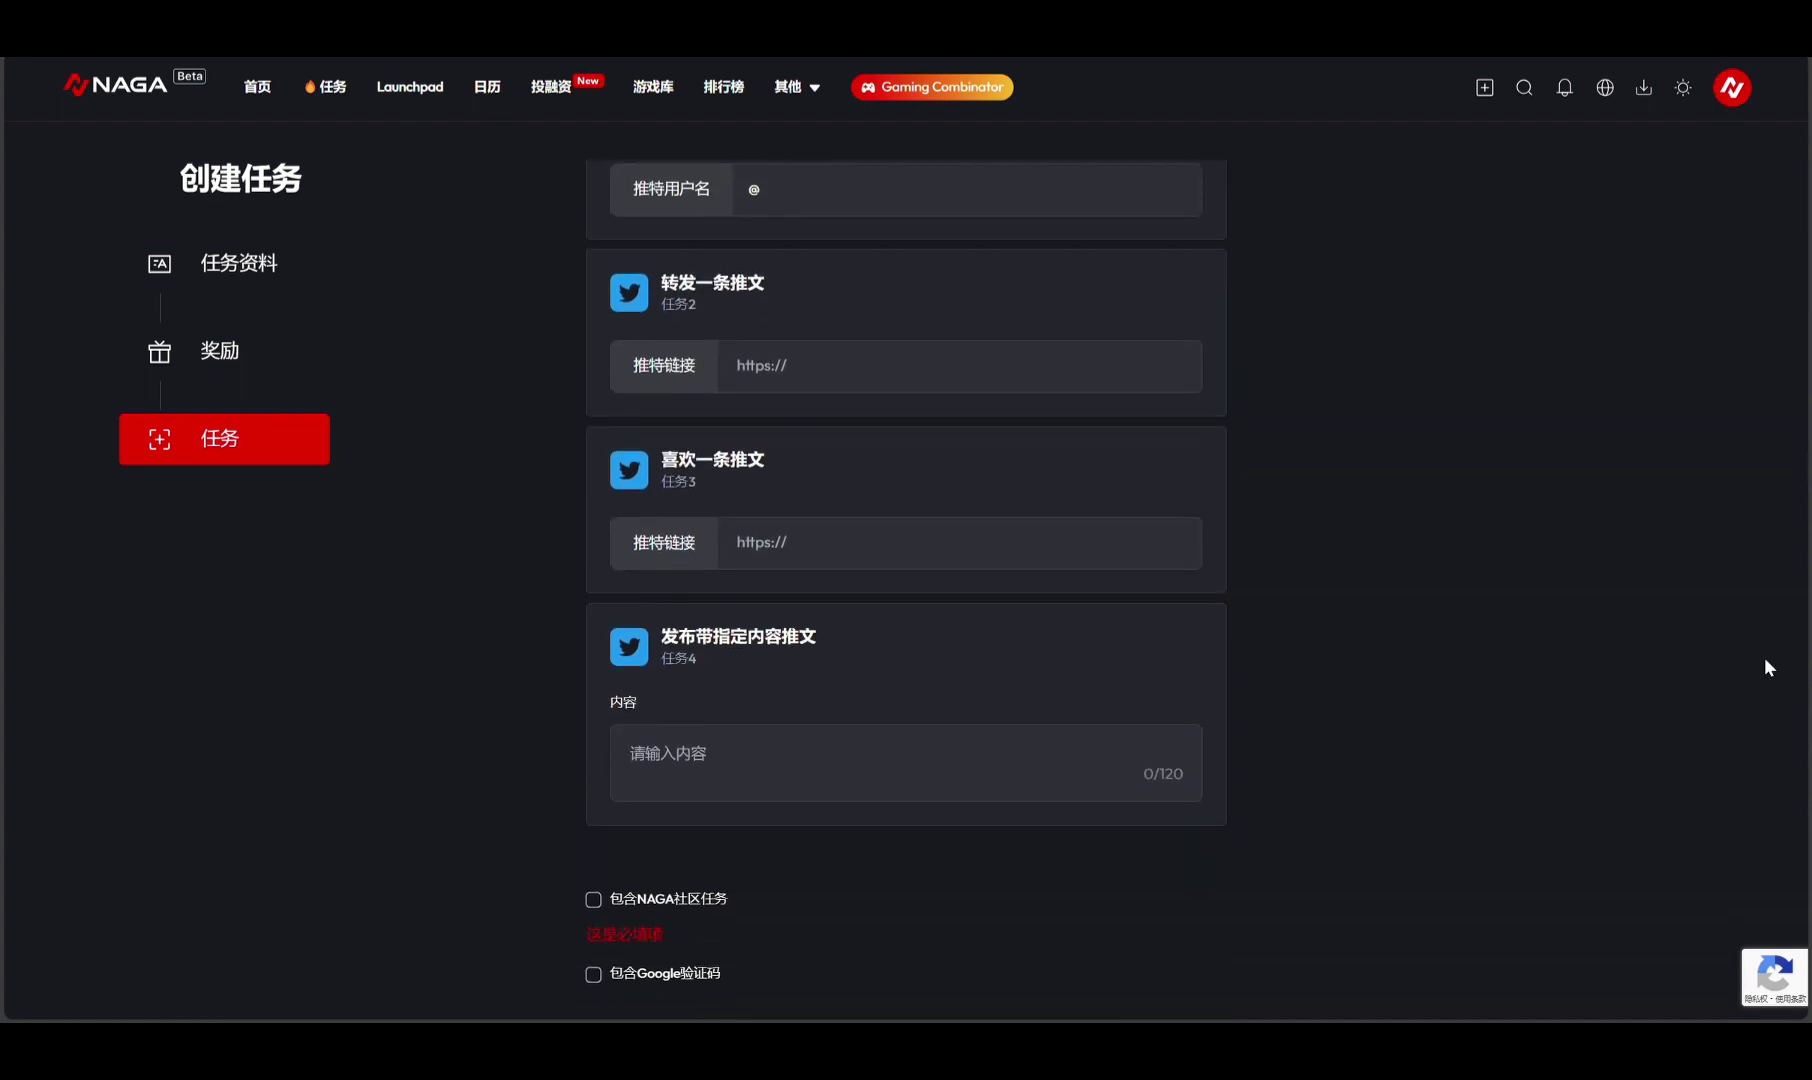
{"action": "left_click", "coordinate": [679, 752]}
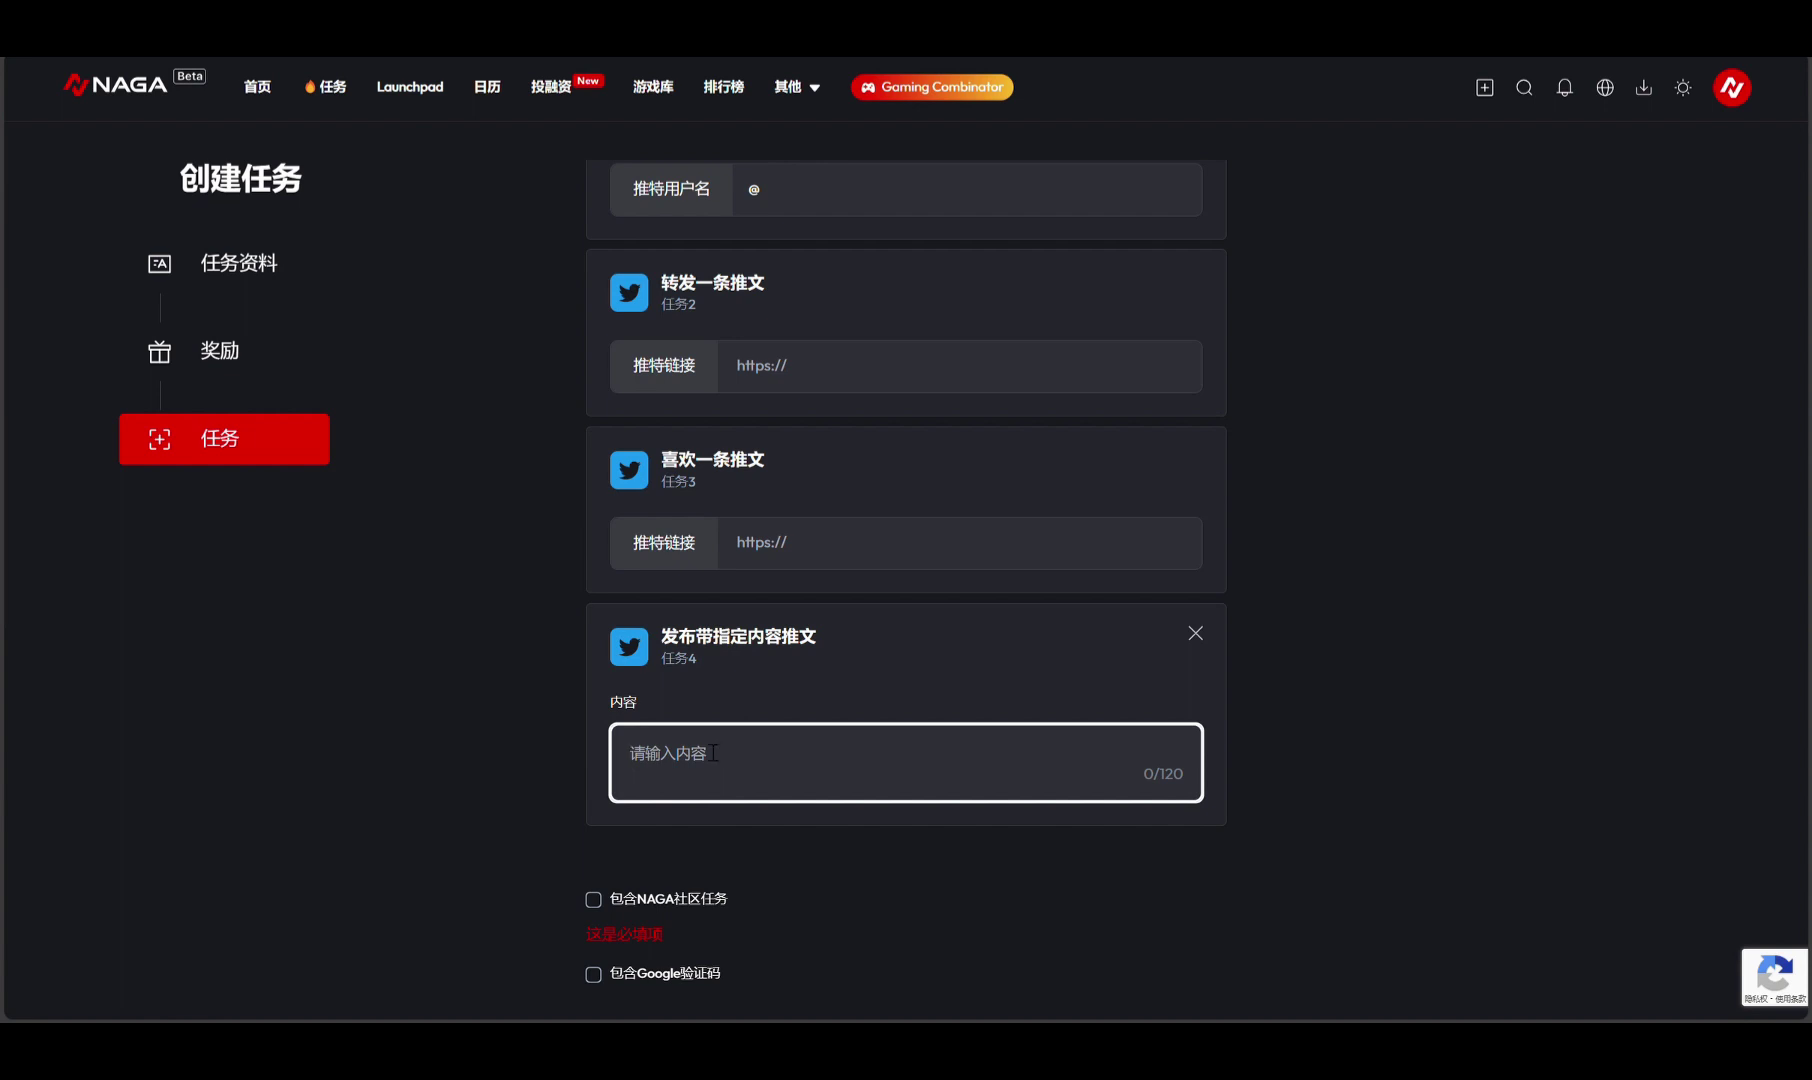
{"action": "type", "text": "w"}
{"action": "key", "text": "space"}
{"action": "type", "text": "zhidingde"}
{"action": "key", "text": "space"}
{"action": "type", "text": "neirong"}
{"action": "key", "text": "space"}
{"action": "scroll", "coordinate": [708, 780], "scroll_direction": "up", "scroll_amount": 1}
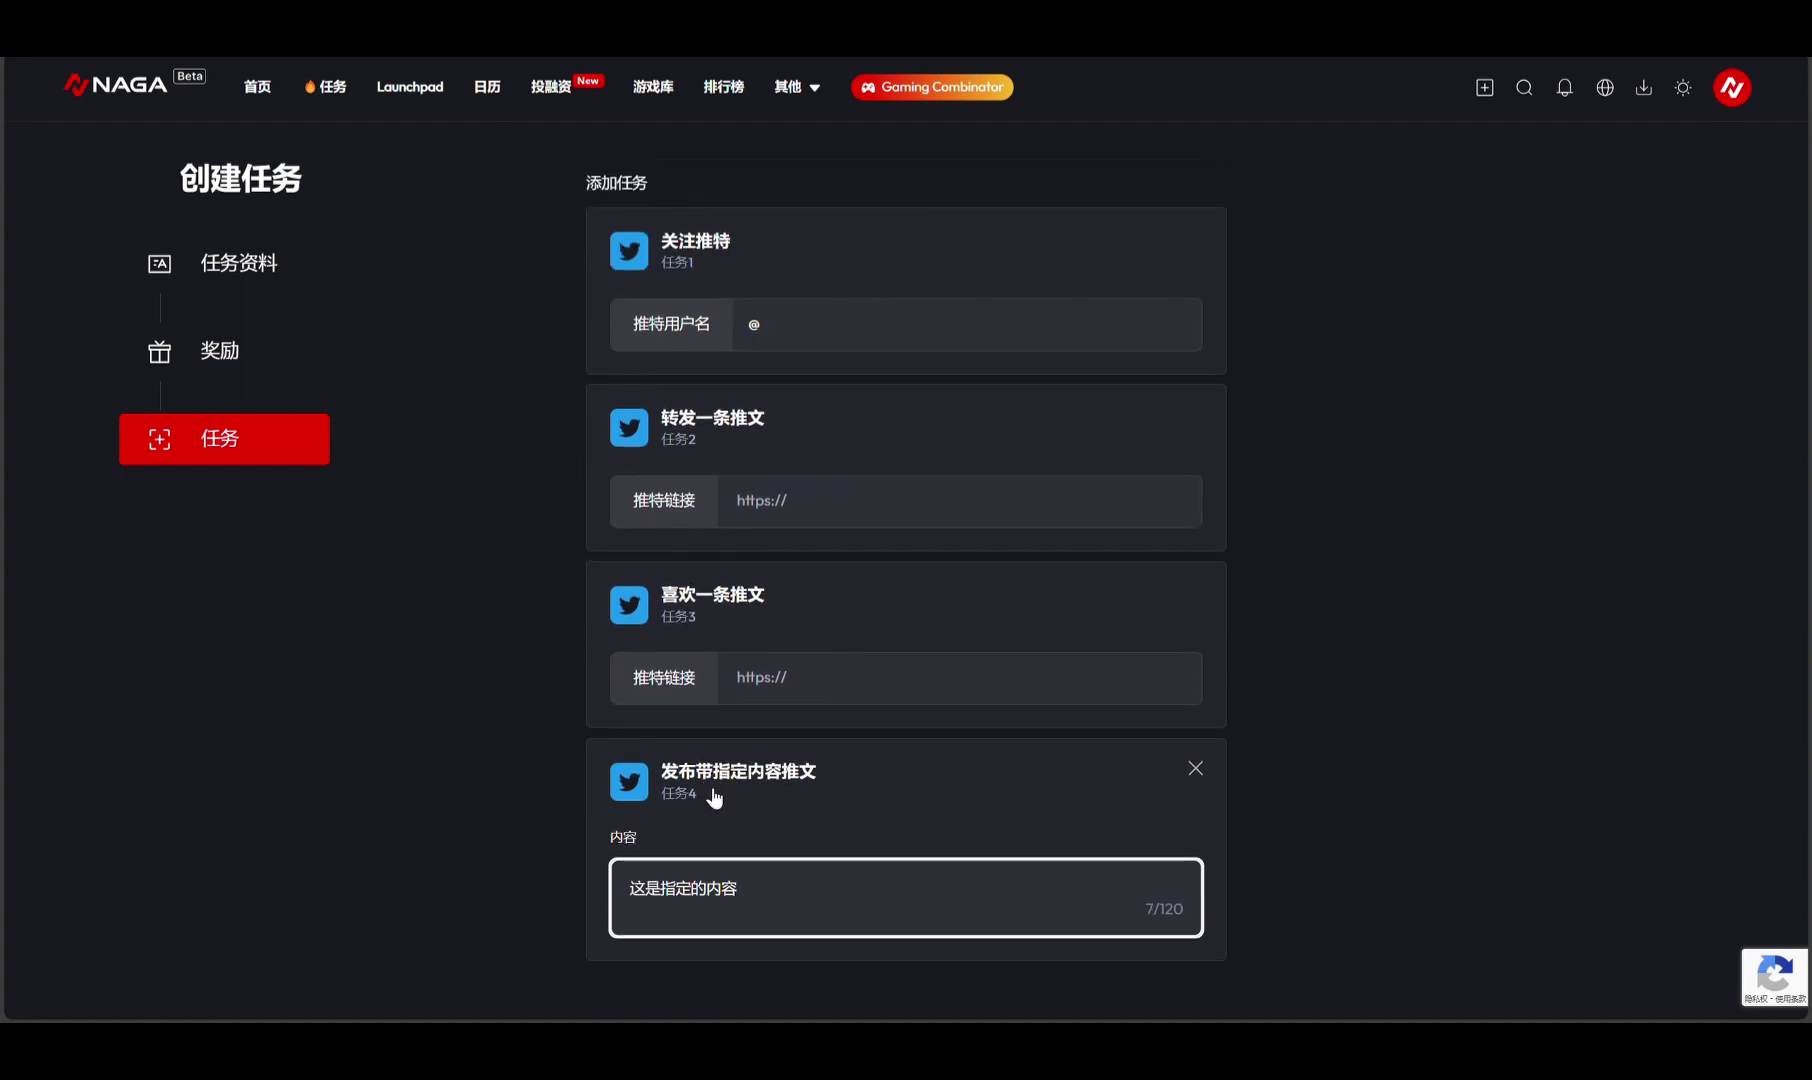
{"action": "scroll", "coordinate": [654, 765], "scroll_direction": "down", "scroll_amount": 1}
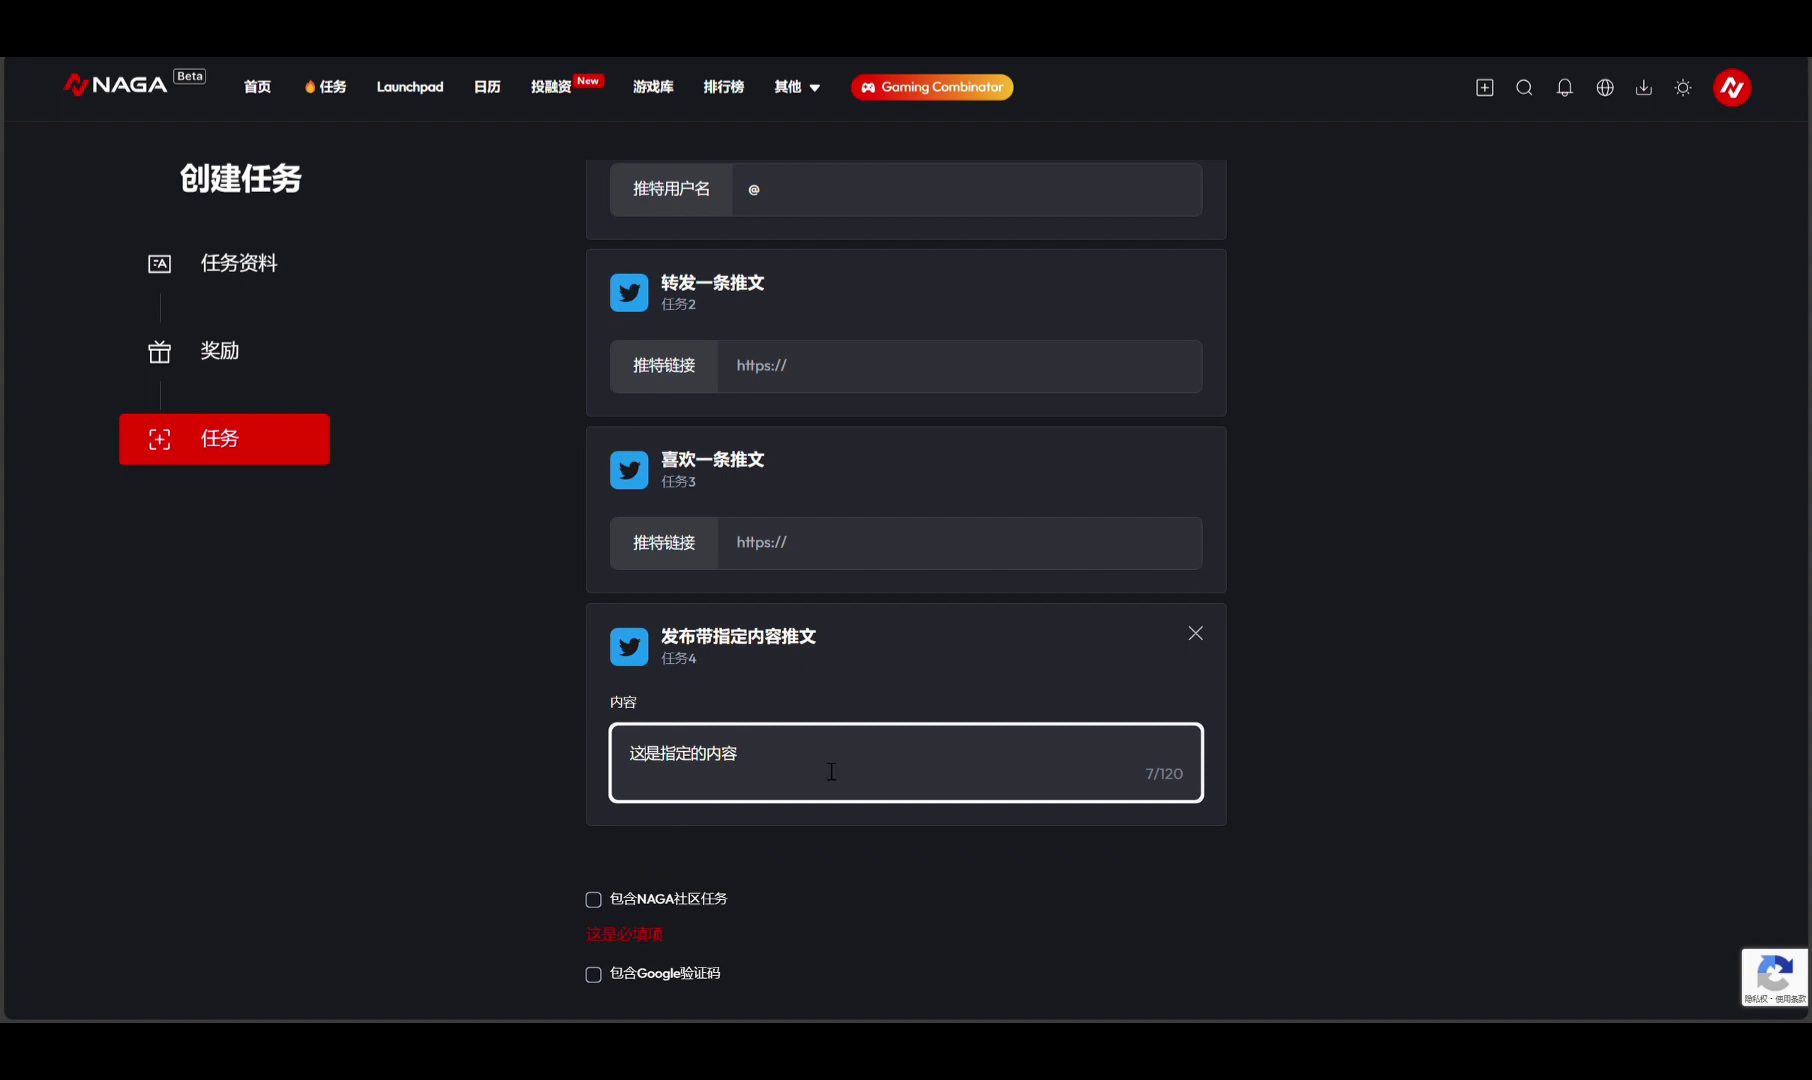
{"action": "scroll", "coordinate": [837, 760], "scroll_direction": "up", "scroll_amount": 4}
{"action": "scroll", "coordinate": [840, 540], "scroll_direction": "down", "scroll_amount": 5}
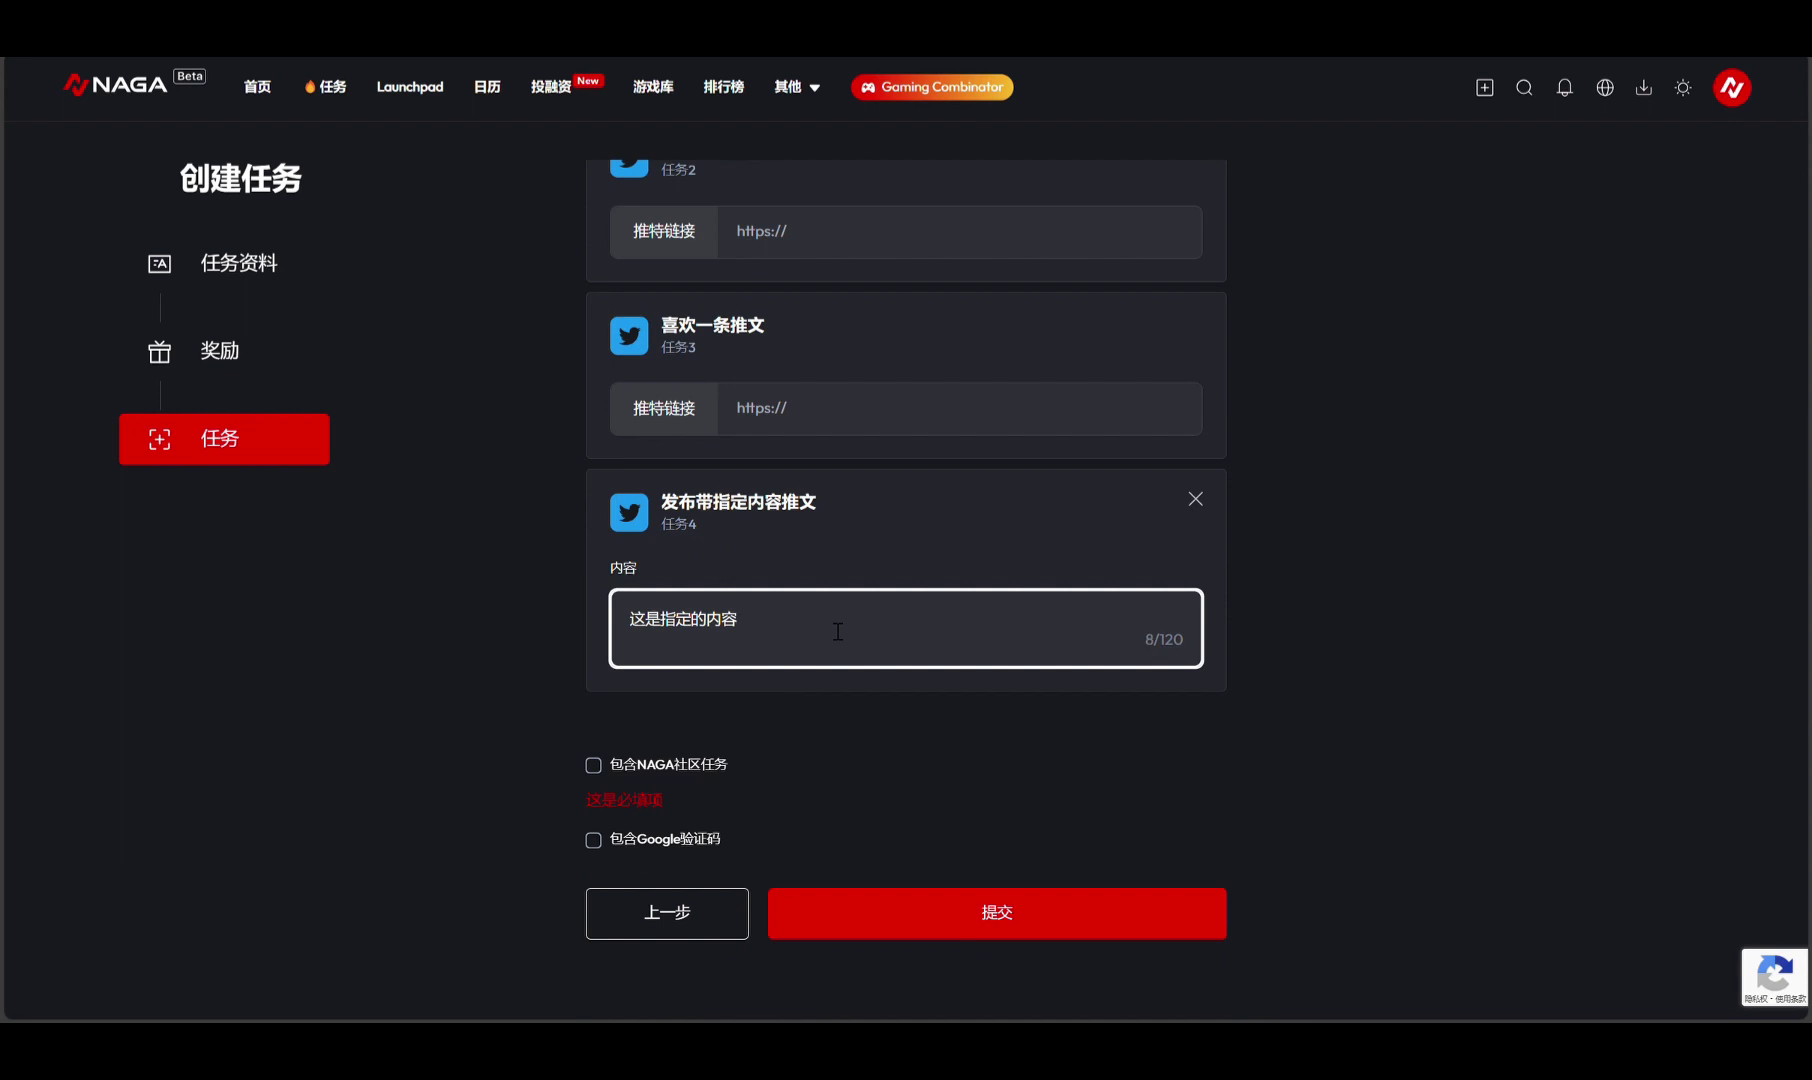
Add a 引用一条推文并带标签 task and set its tag (标签) to gamefi
{"action": "scroll", "coordinate": [922, 720], "scroll_direction": "up", "scroll_amount": 5}
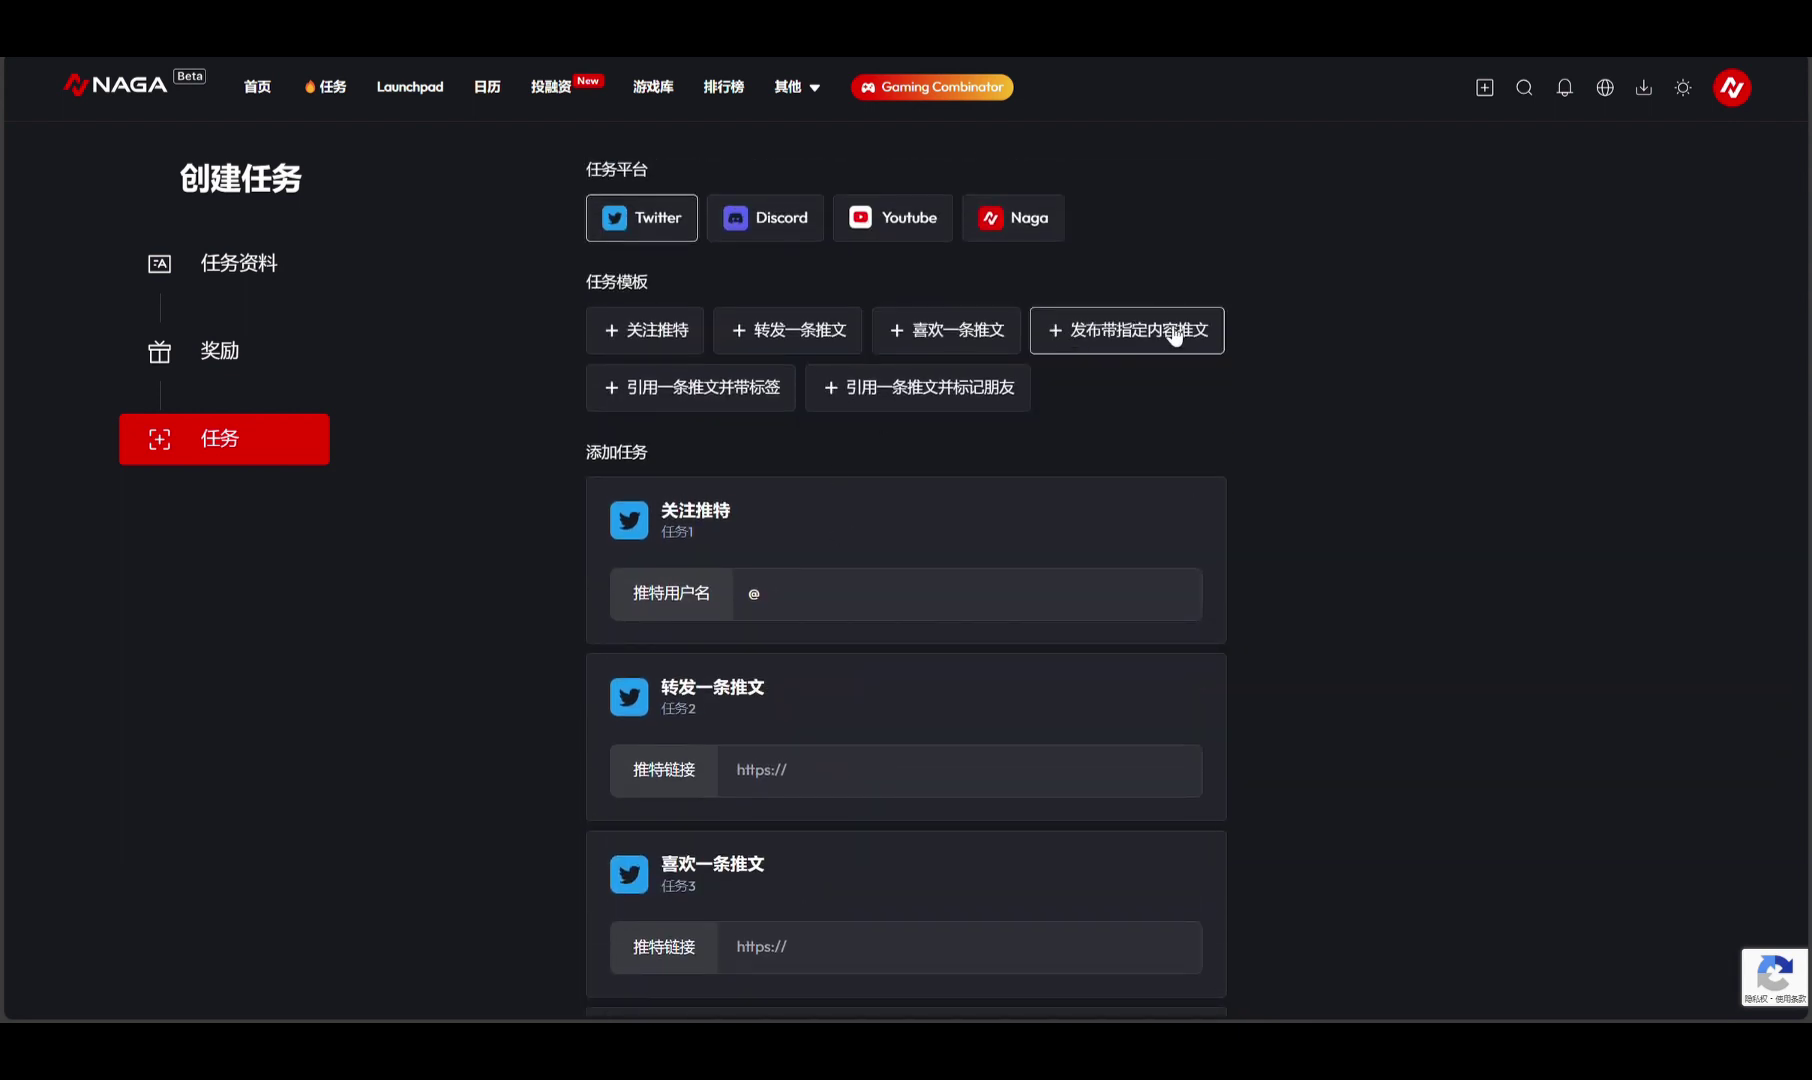
{"action": "left_click", "coordinate": [690, 387]}
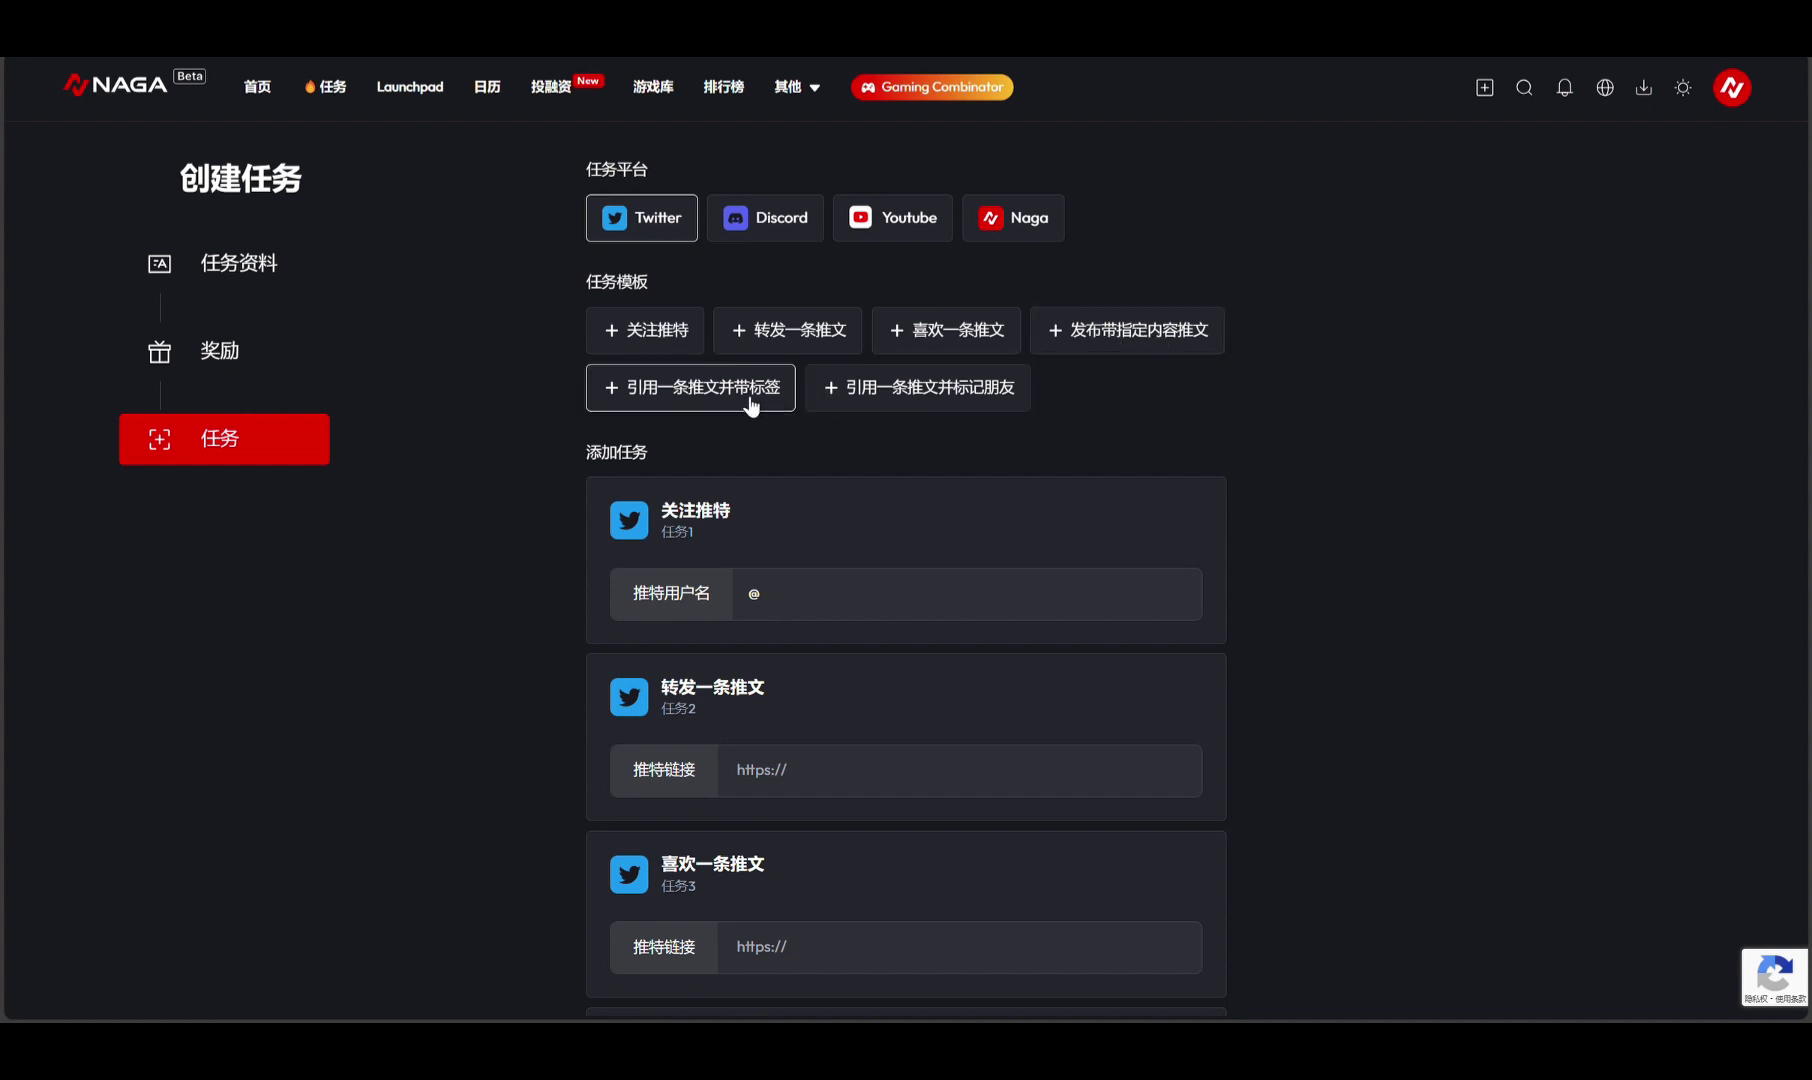
{"action": "scroll", "coordinate": [748, 405], "scroll_direction": "down", "scroll_amount": 8}
{"action": "left_click", "coordinate": [773, 548]}
{"action": "left_click", "coordinate": [773, 627]}
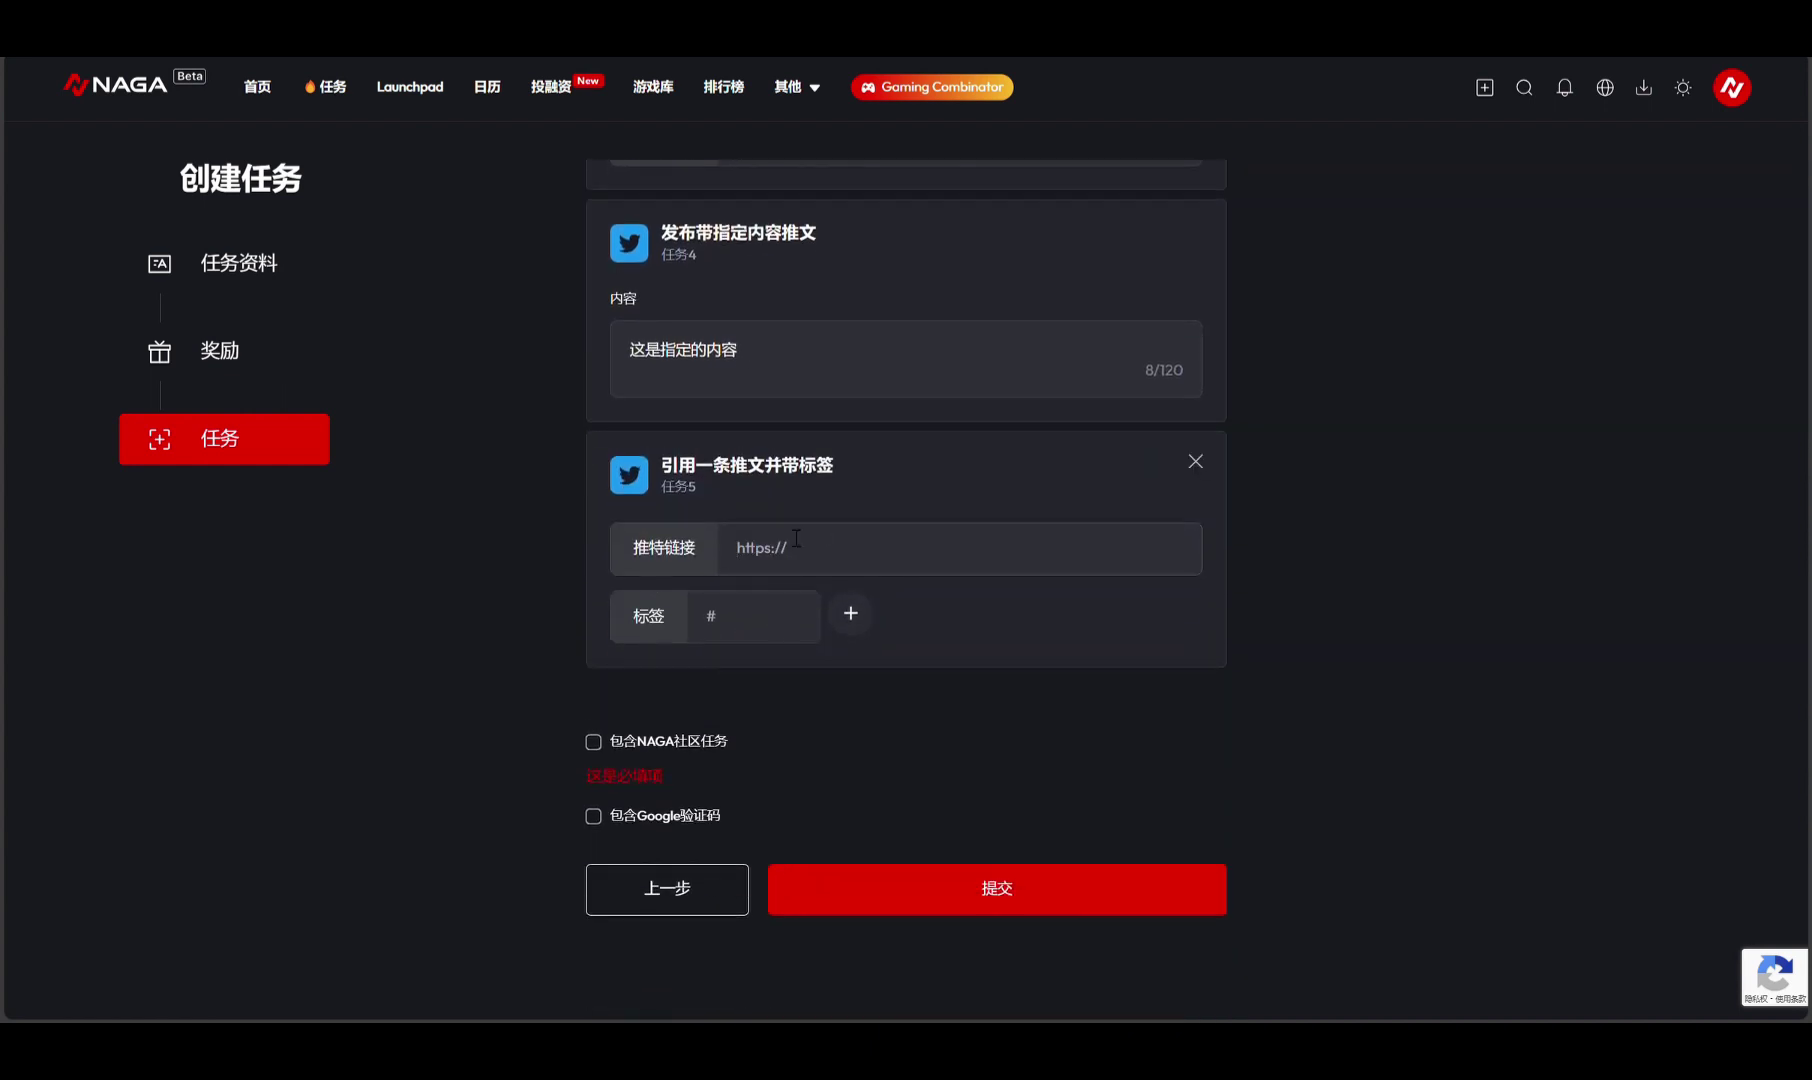
{"action": "left_click", "coordinate": [775, 617]}
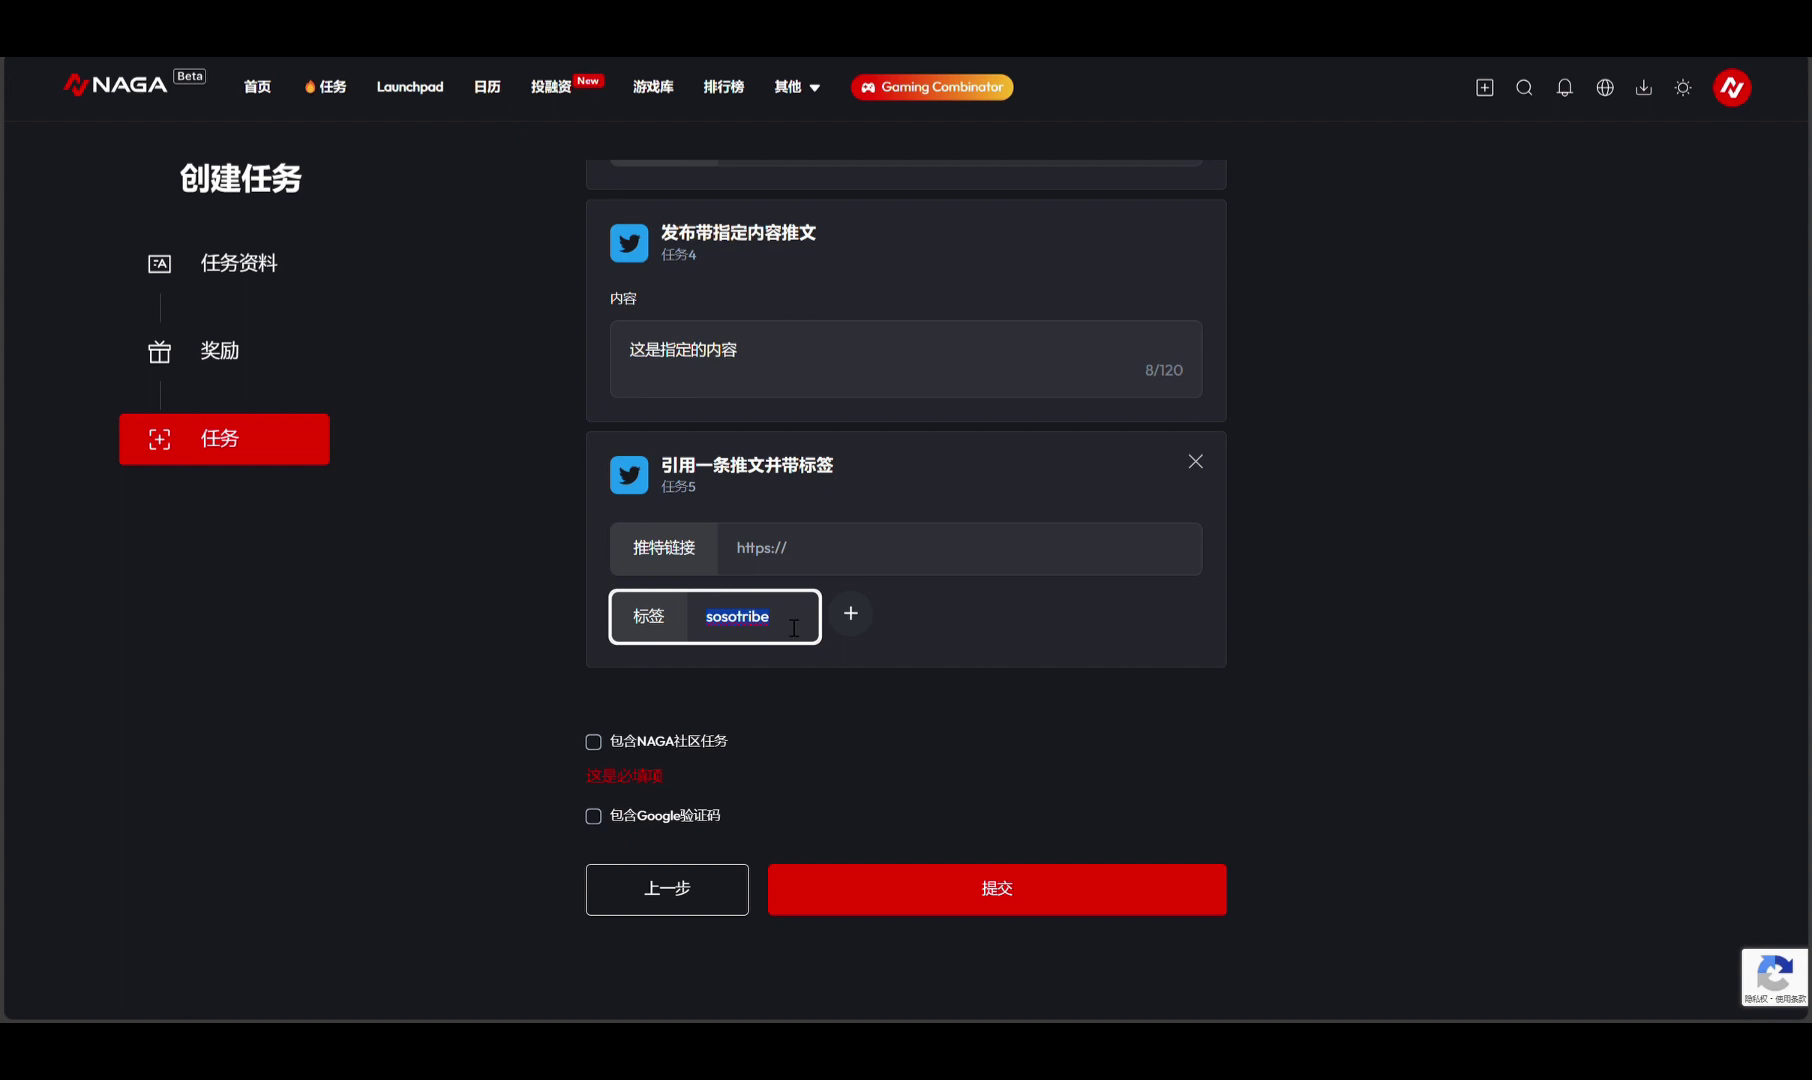
{"action": "key", "text": "BackSpace"}
{"action": "key", "text": "BackSpace"}
{"action": "key", "text": "BackSpace"}
{"action": "key", "text": "BackSpace"}
{"action": "key", "text": "BackSpace"}
{"action": "key", "text": "BackSpace"}
{"action": "key", "text": "BackSpace"}
{"action": "key", "text": "BackSpace"}
{"action": "key", "text": "BackSpace"}
{"action": "type", "text": "gamefi"}
{"action": "left_click", "coordinate": [606, 564]}
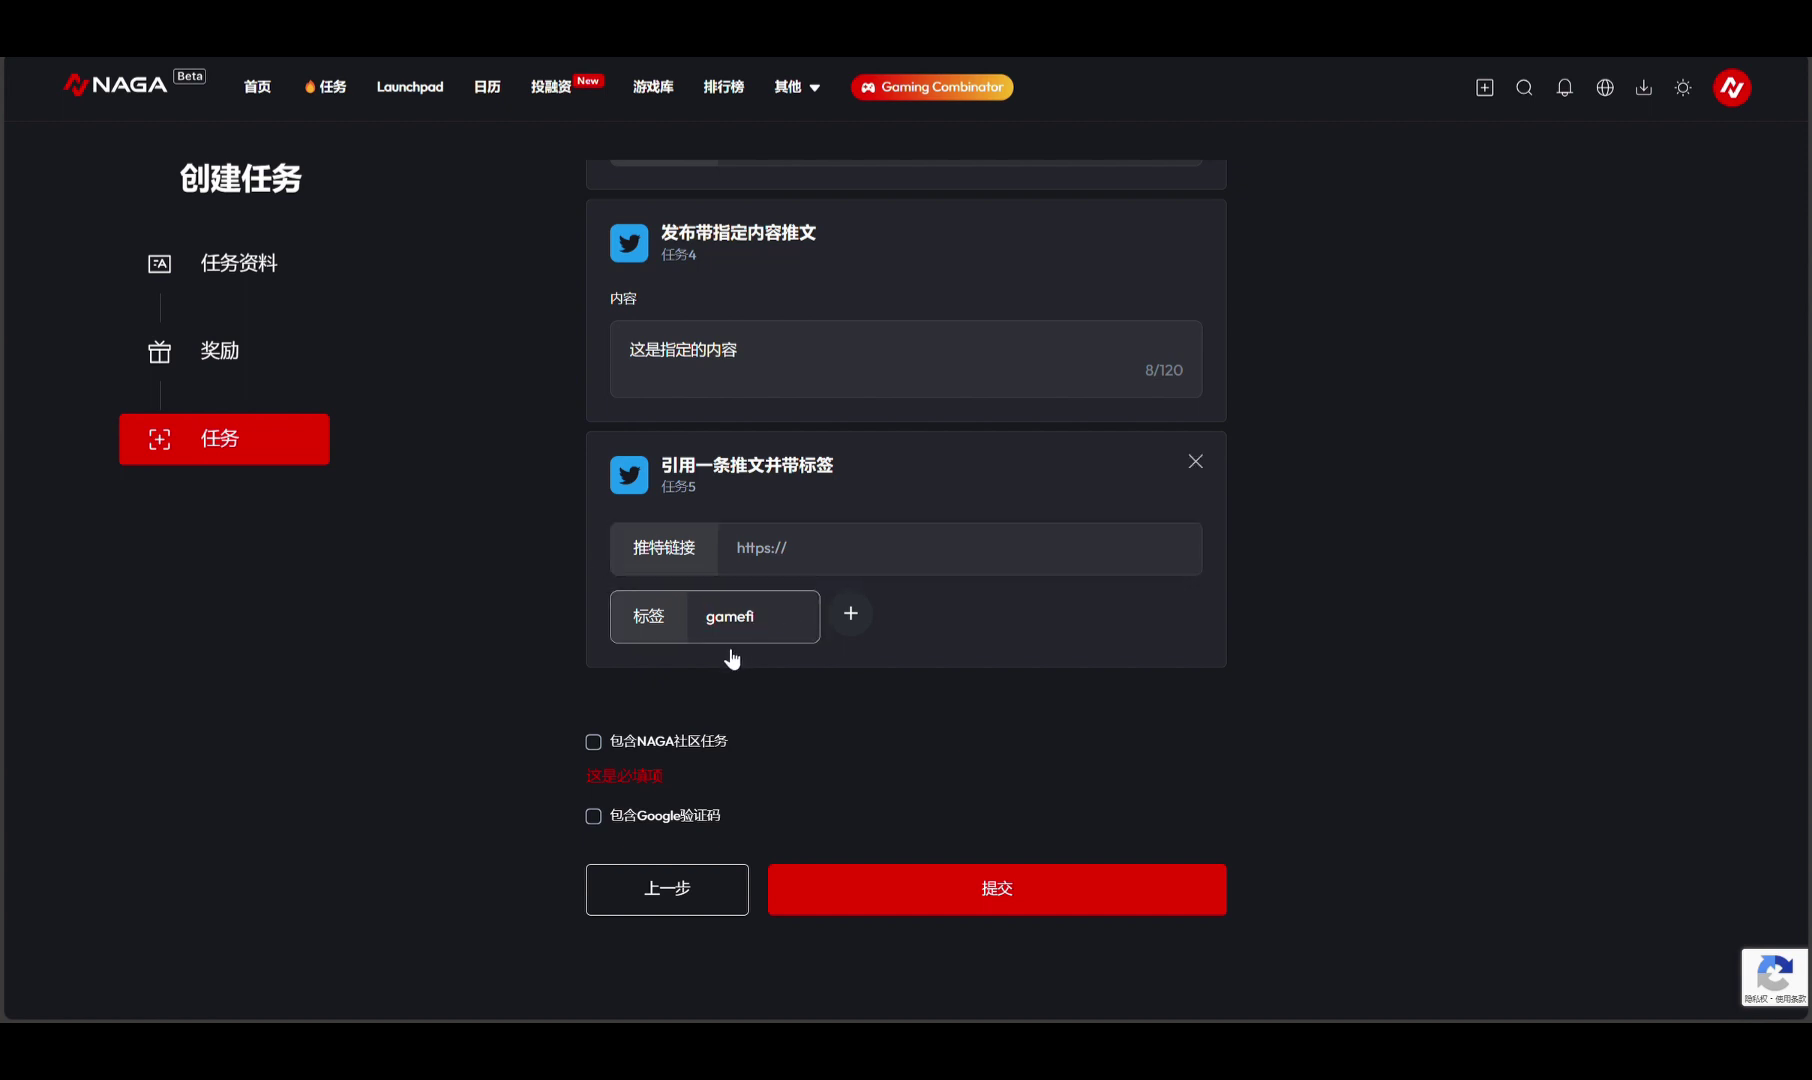
{"action": "left_click", "coordinate": [858, 566]}
{"action": "left_click", "coordinate": [732, 481]}
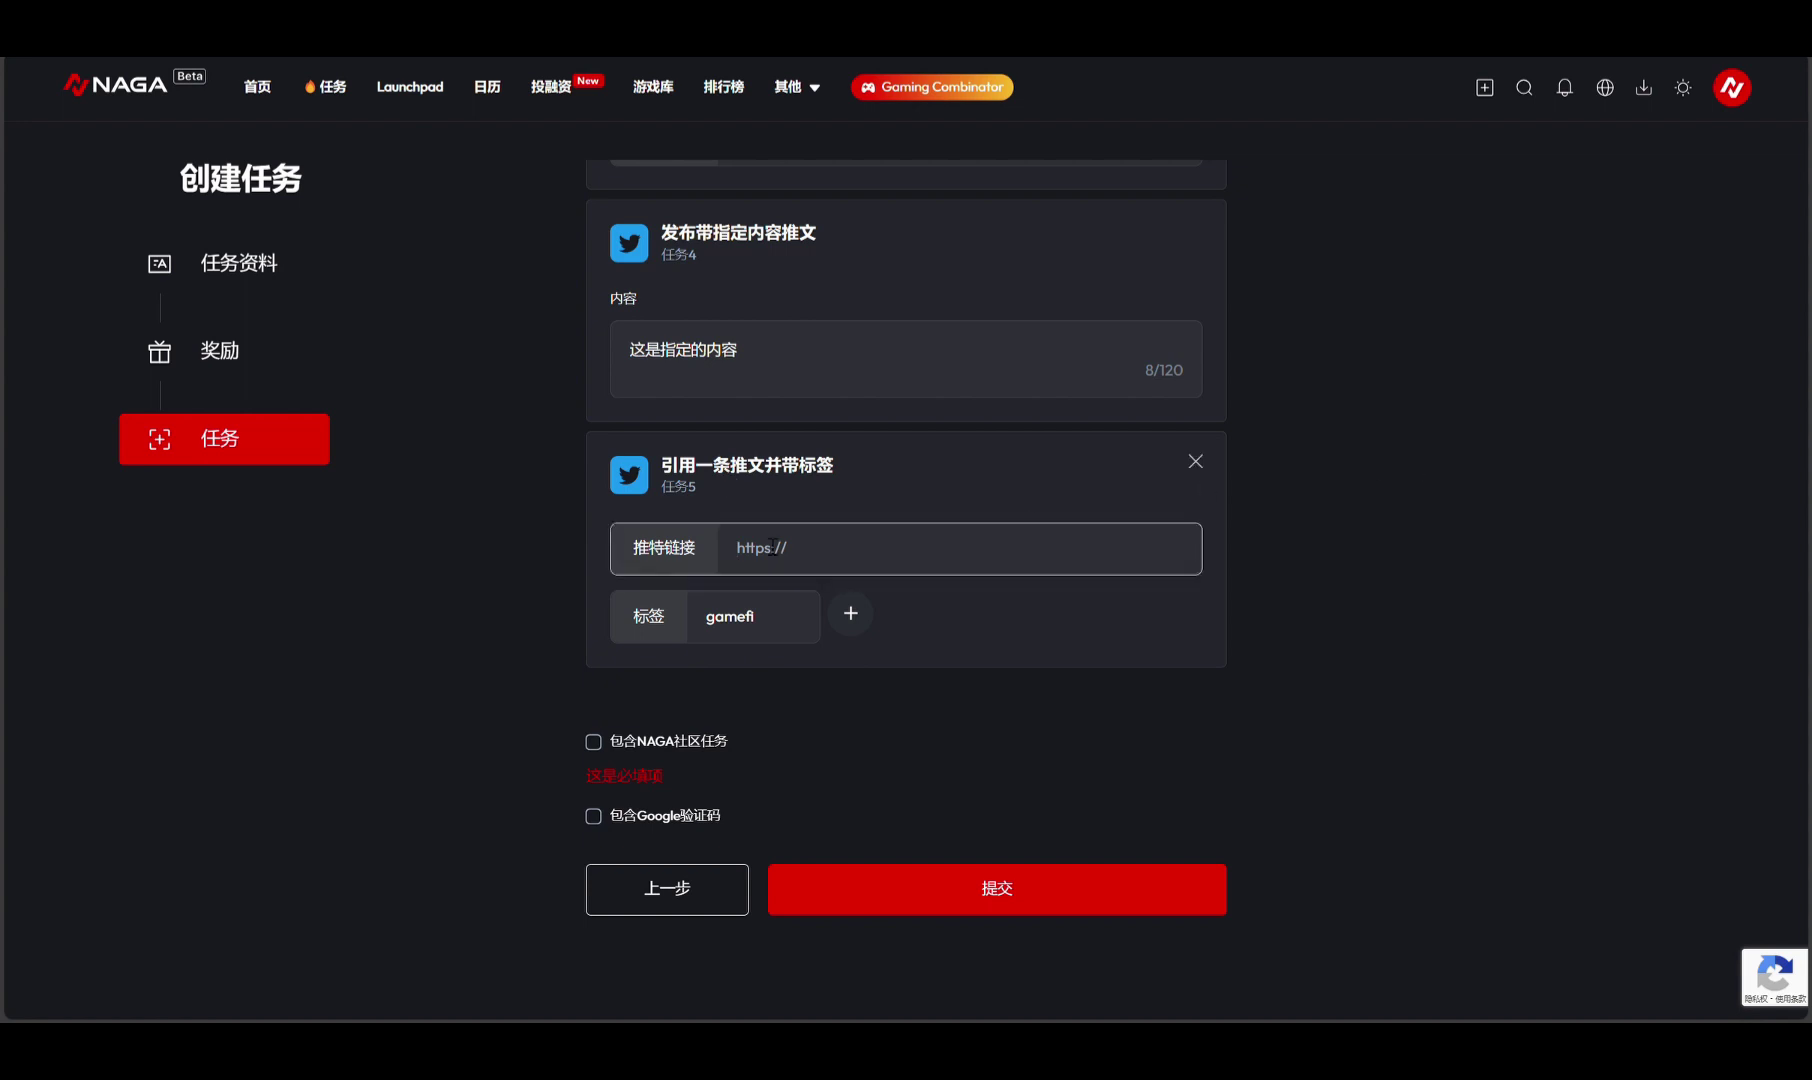
{"action": "left_click", "coordinate": [812, 556]}
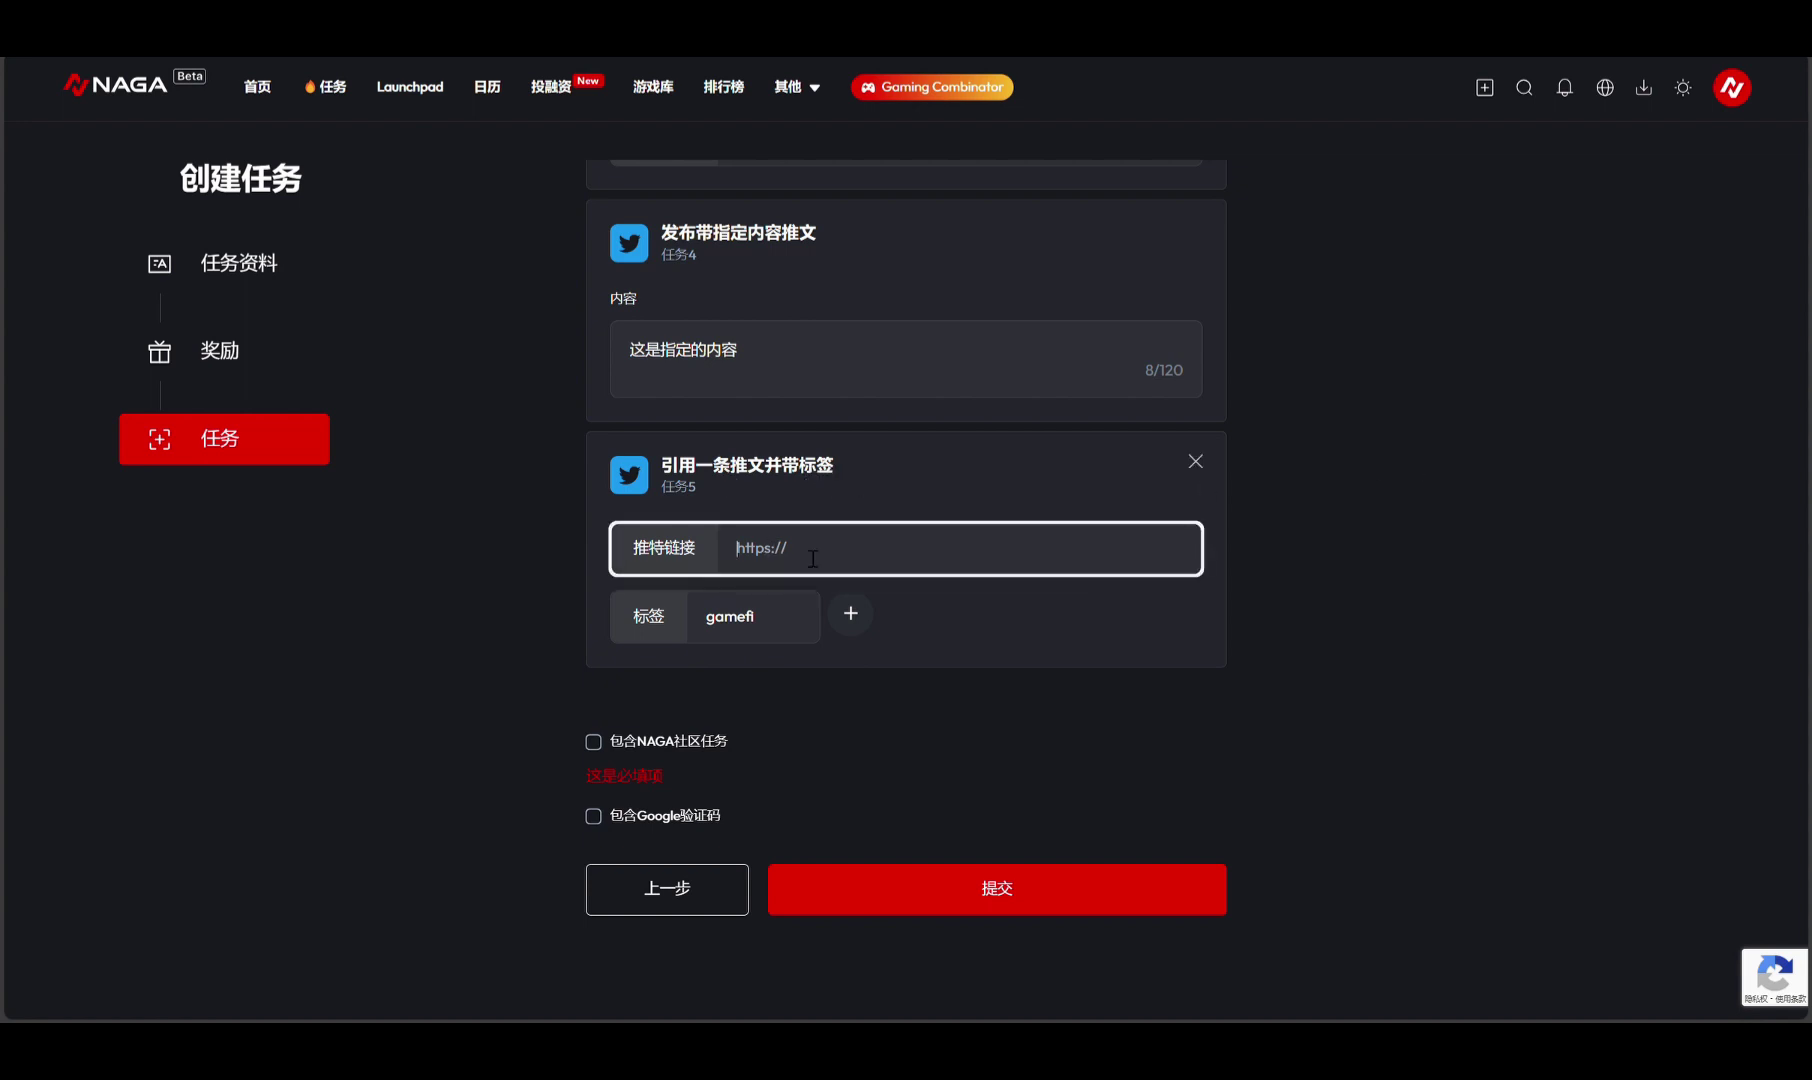
{"action": "type", "text": "GamefiNaga"}
{"action": "key", "text": "ctrl+z"}
Add the Twitter task 引用一条推文并标记朋友 to the quest
{"action": "scroll", "coordinate": [815, 571], "scroll_direction": "up", "scroll_amount": 15}
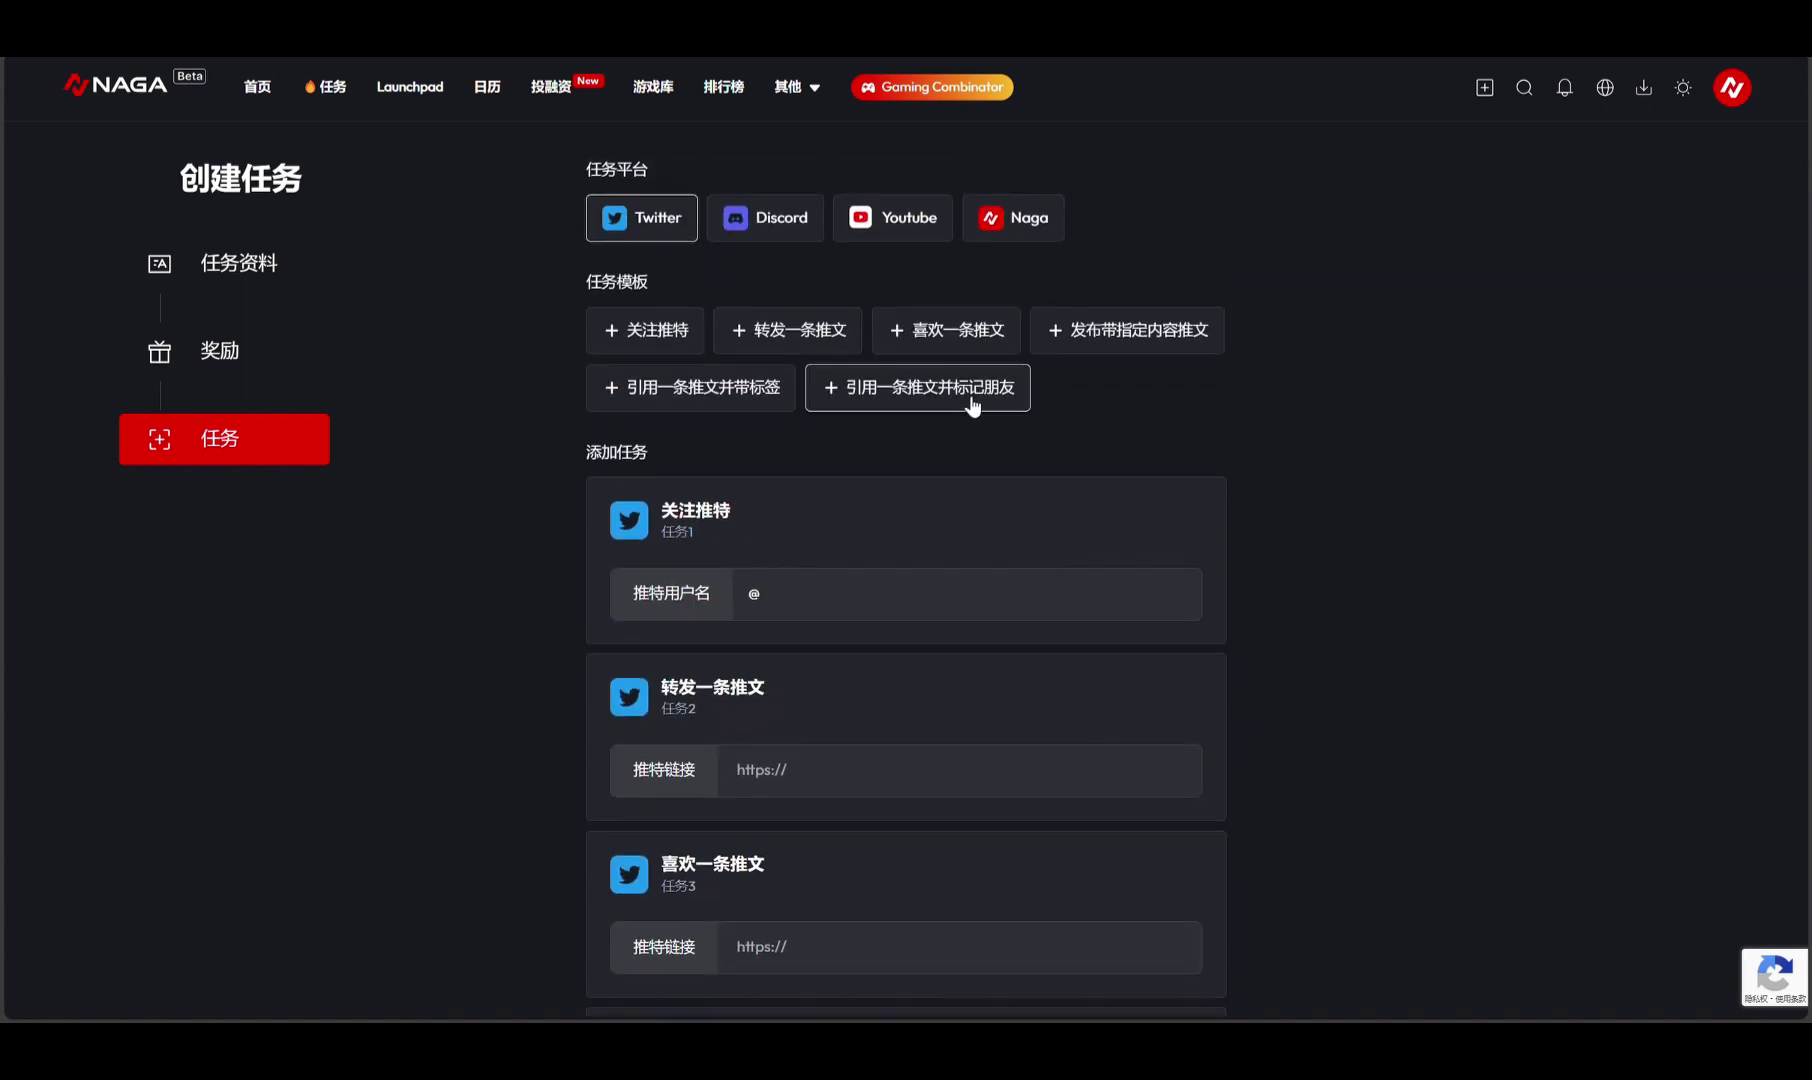
{"action": "left_click", "coordinate": [972, 393]}
{"action": "scroll", "coordinate": [970, 404], "scroll_direction": "down", "scroll_amount": 10}
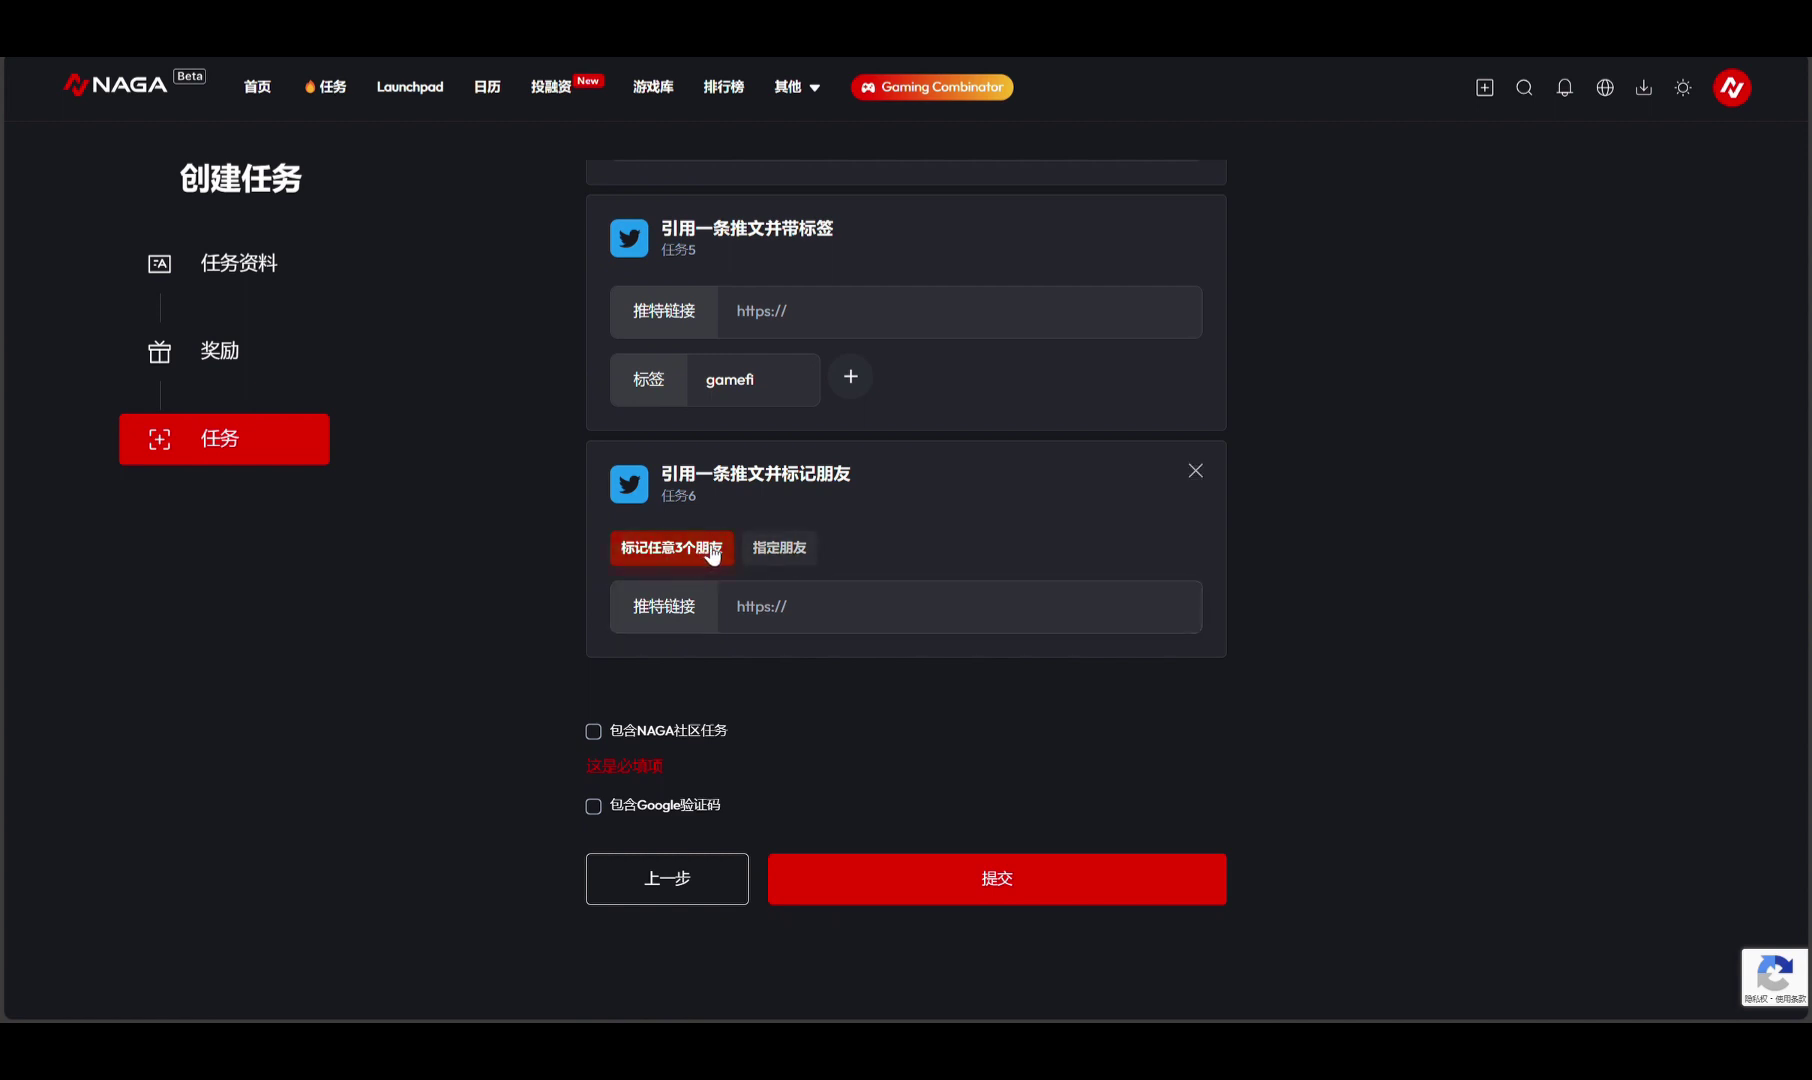
Try the 指定朋友 option with a third friend field and GamefiNaga as the first friend, and switch back to 标记任意3个朋友
{"action": "left_click", "coordinate": [775, 553]}
{"action": "left_click", "coordinate": [851, 676]}
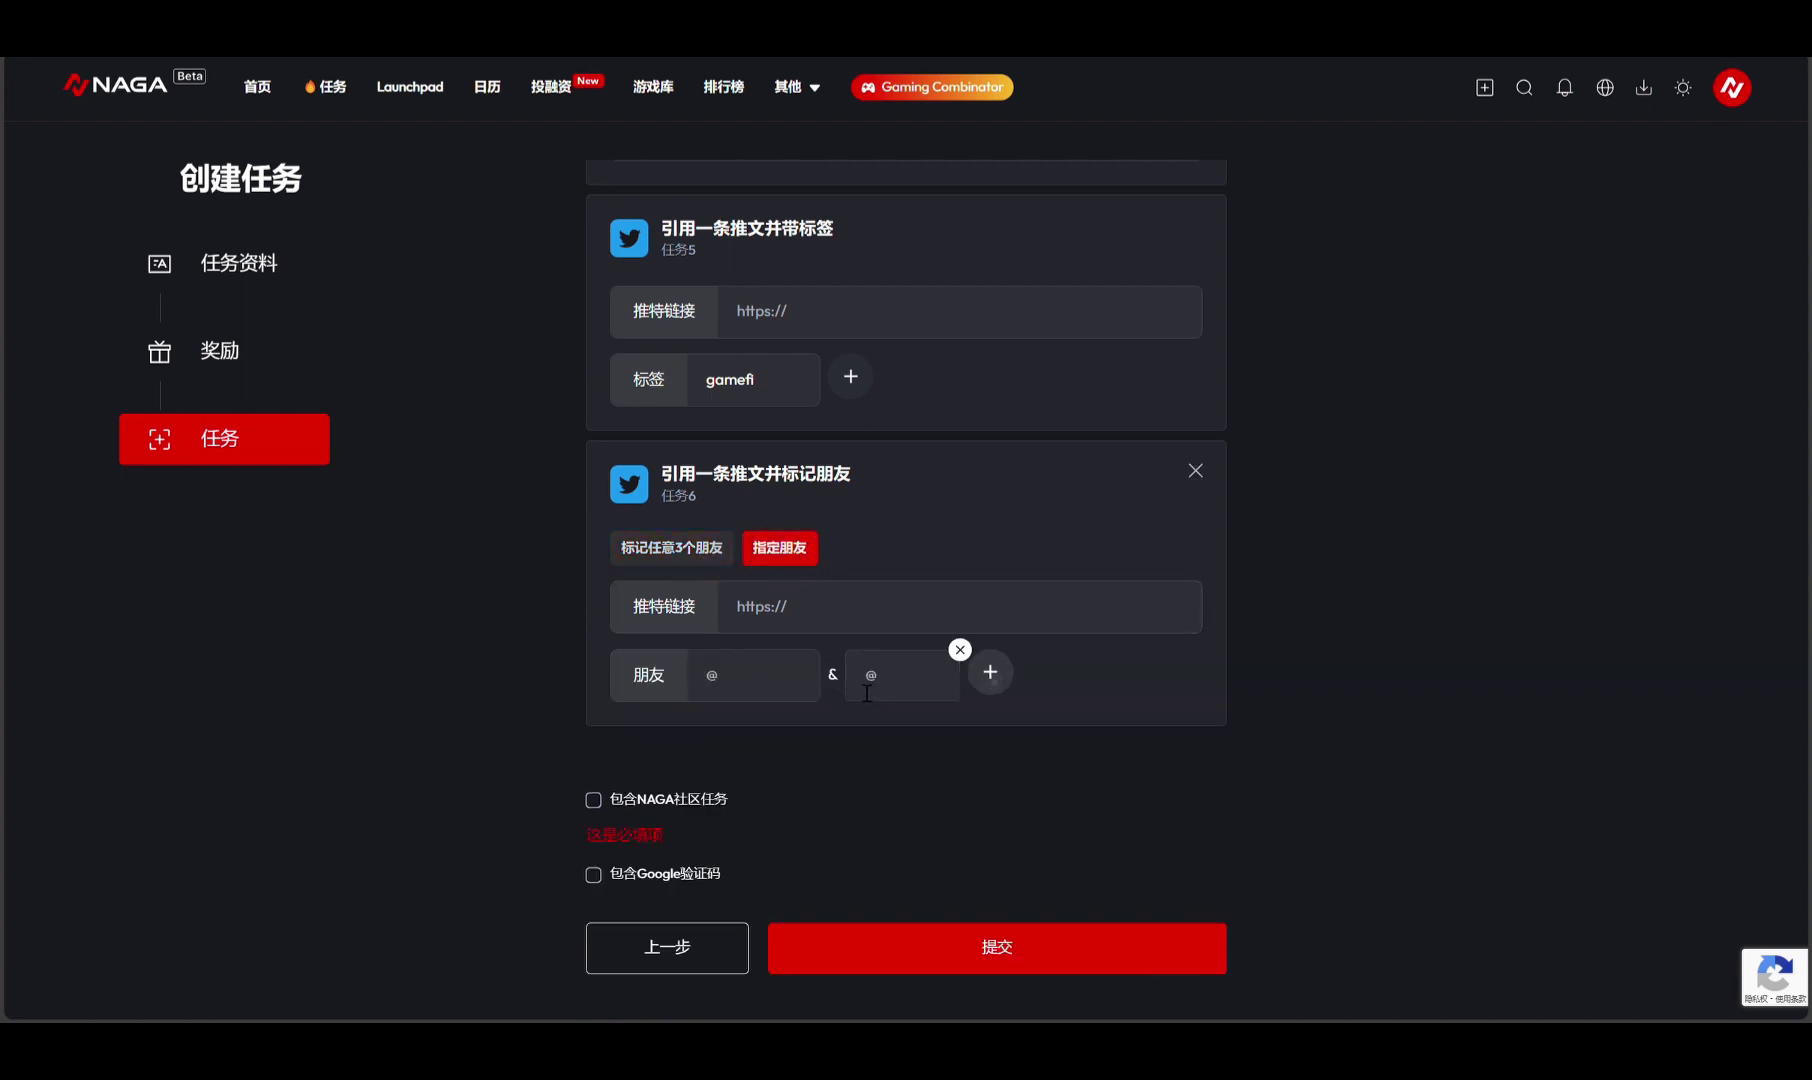
{"action": "left_click", "coordinate": [990, 672]}
{"action": "left_click", "coordinate": [810, 662]}
{"action": "type", "text": "GamefiNaga"}
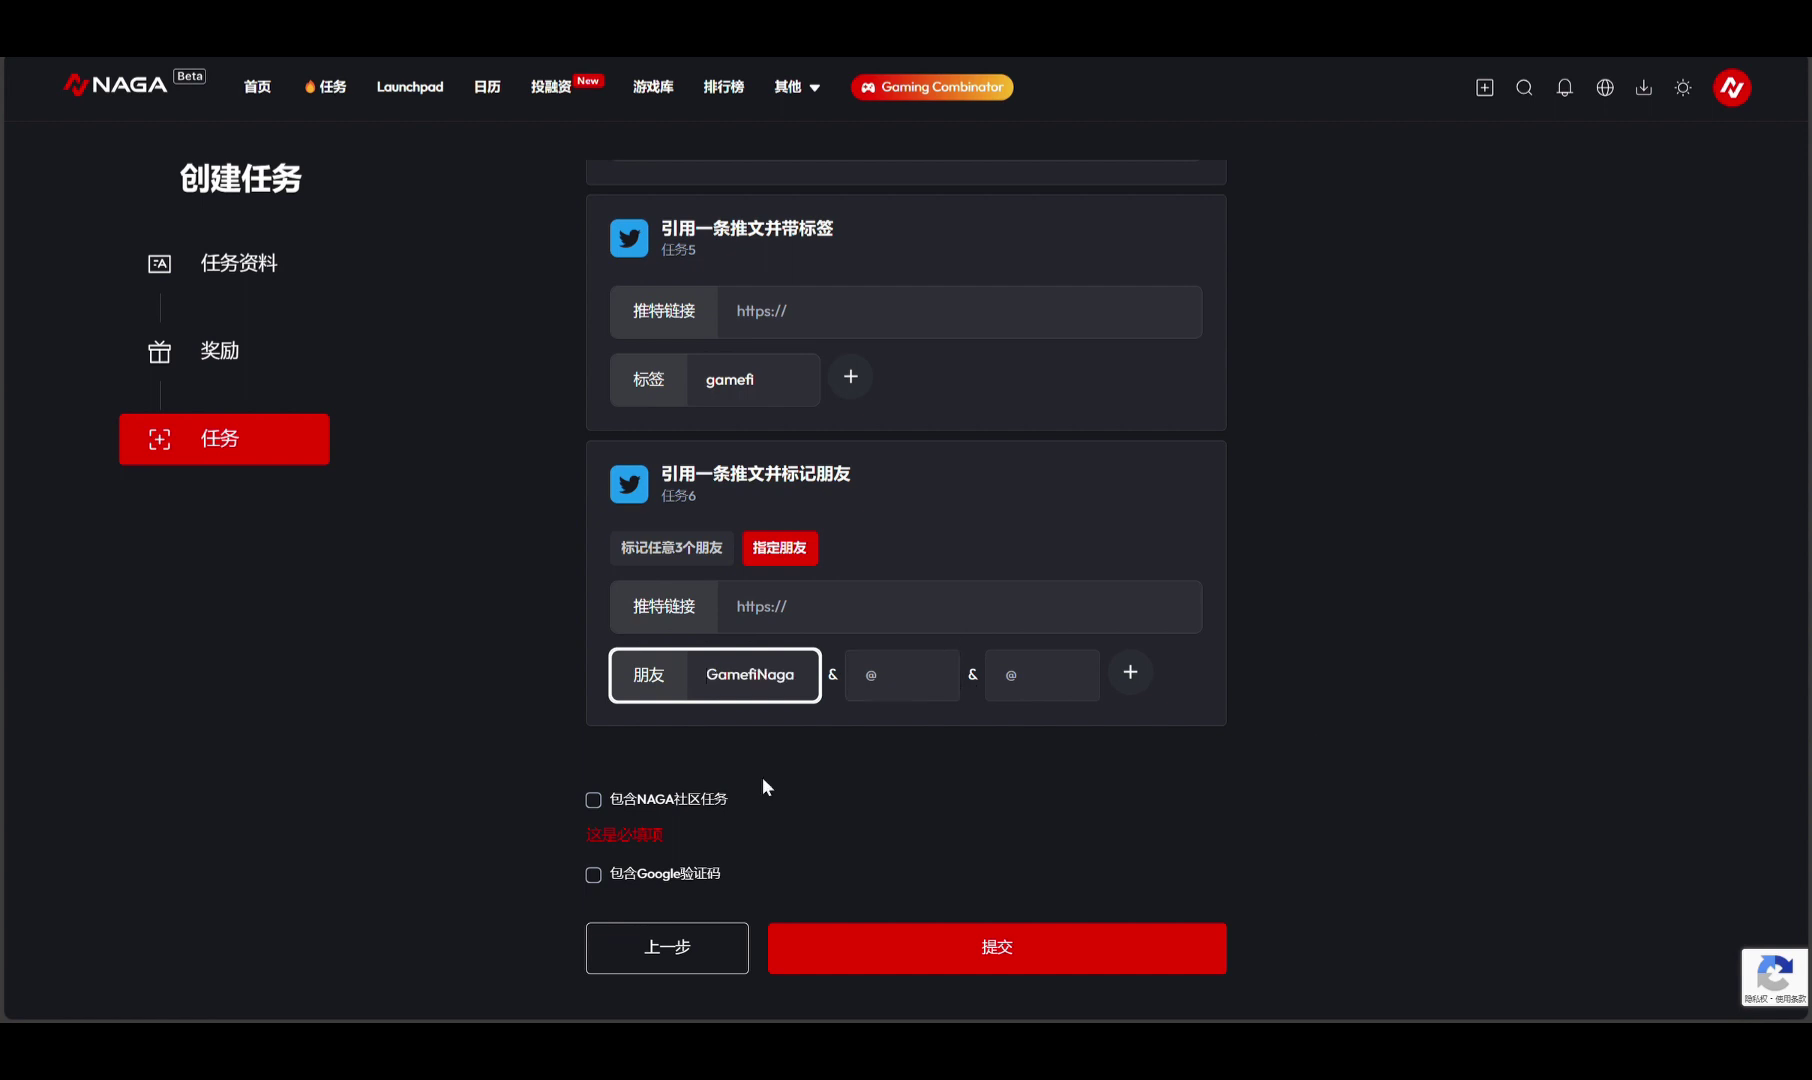
{"action": "key", "text": "ctrl+z"}
{"action": "mouse_move", "coordinate": [703, 693]}
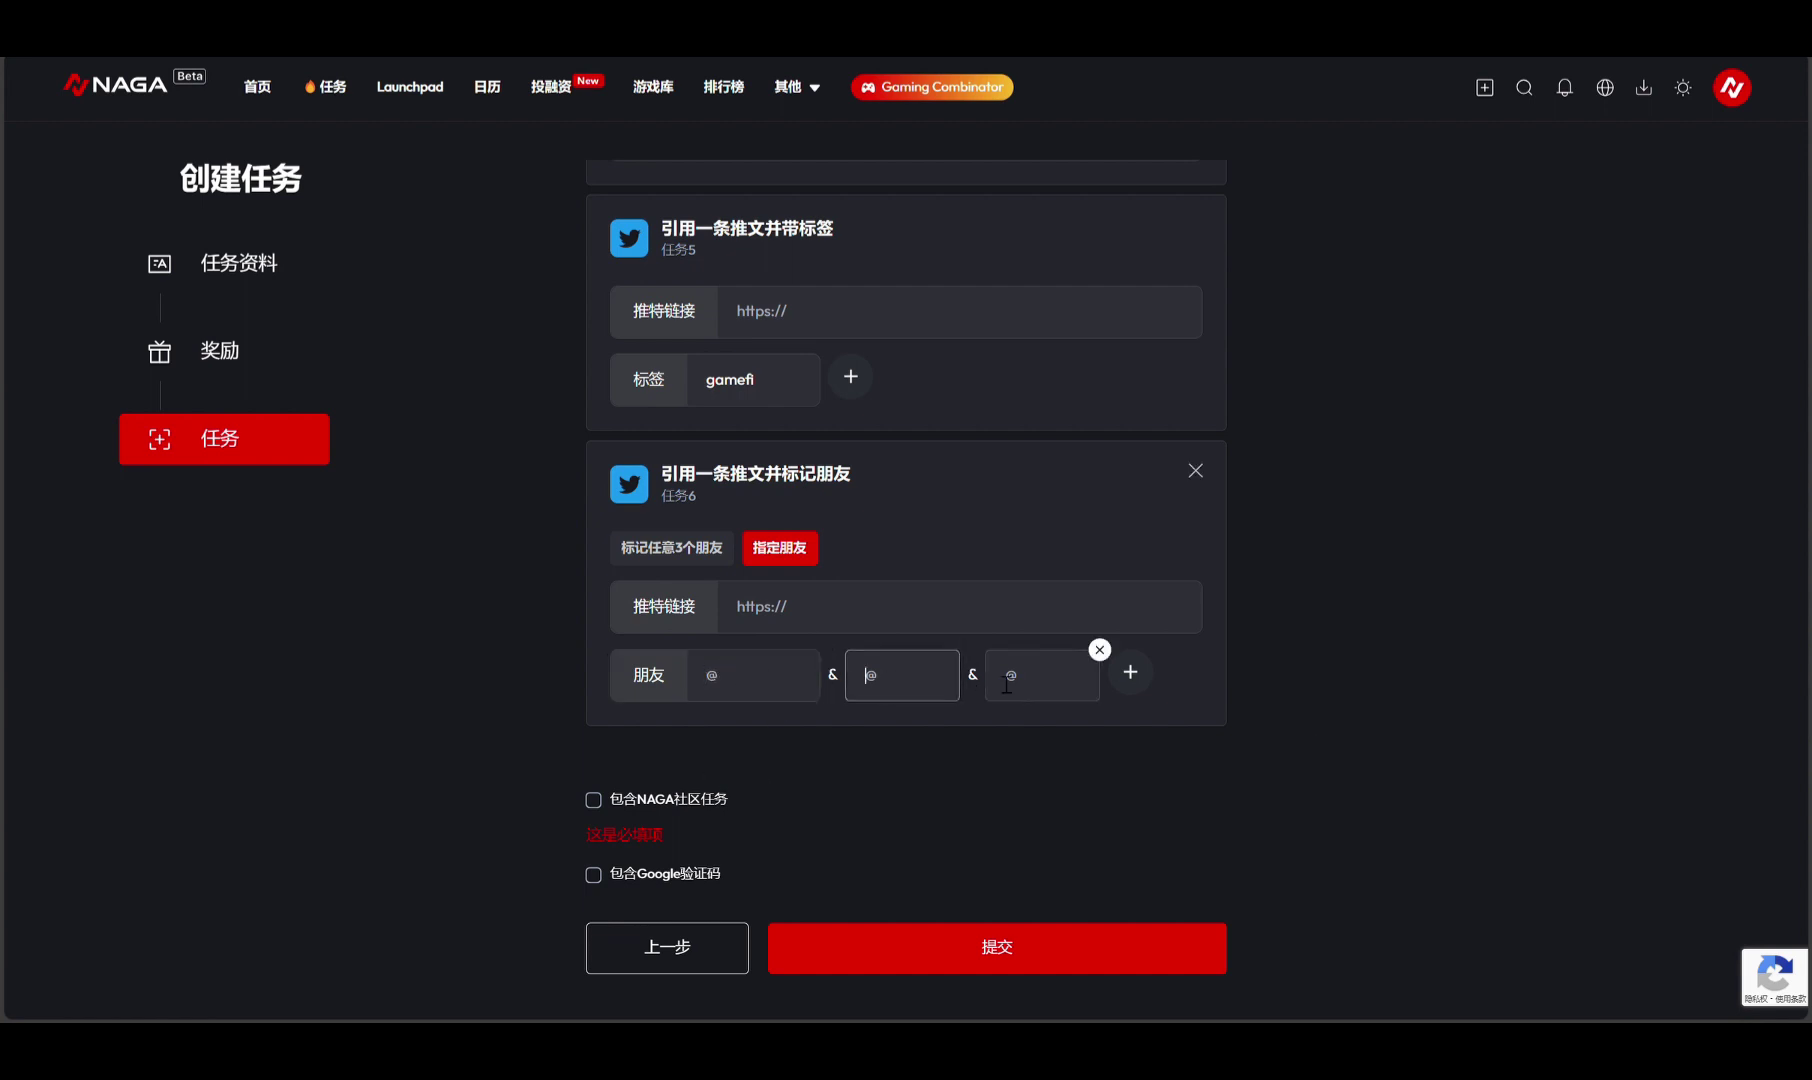
{"action": "left_click", "coordinate": [689, 565]}
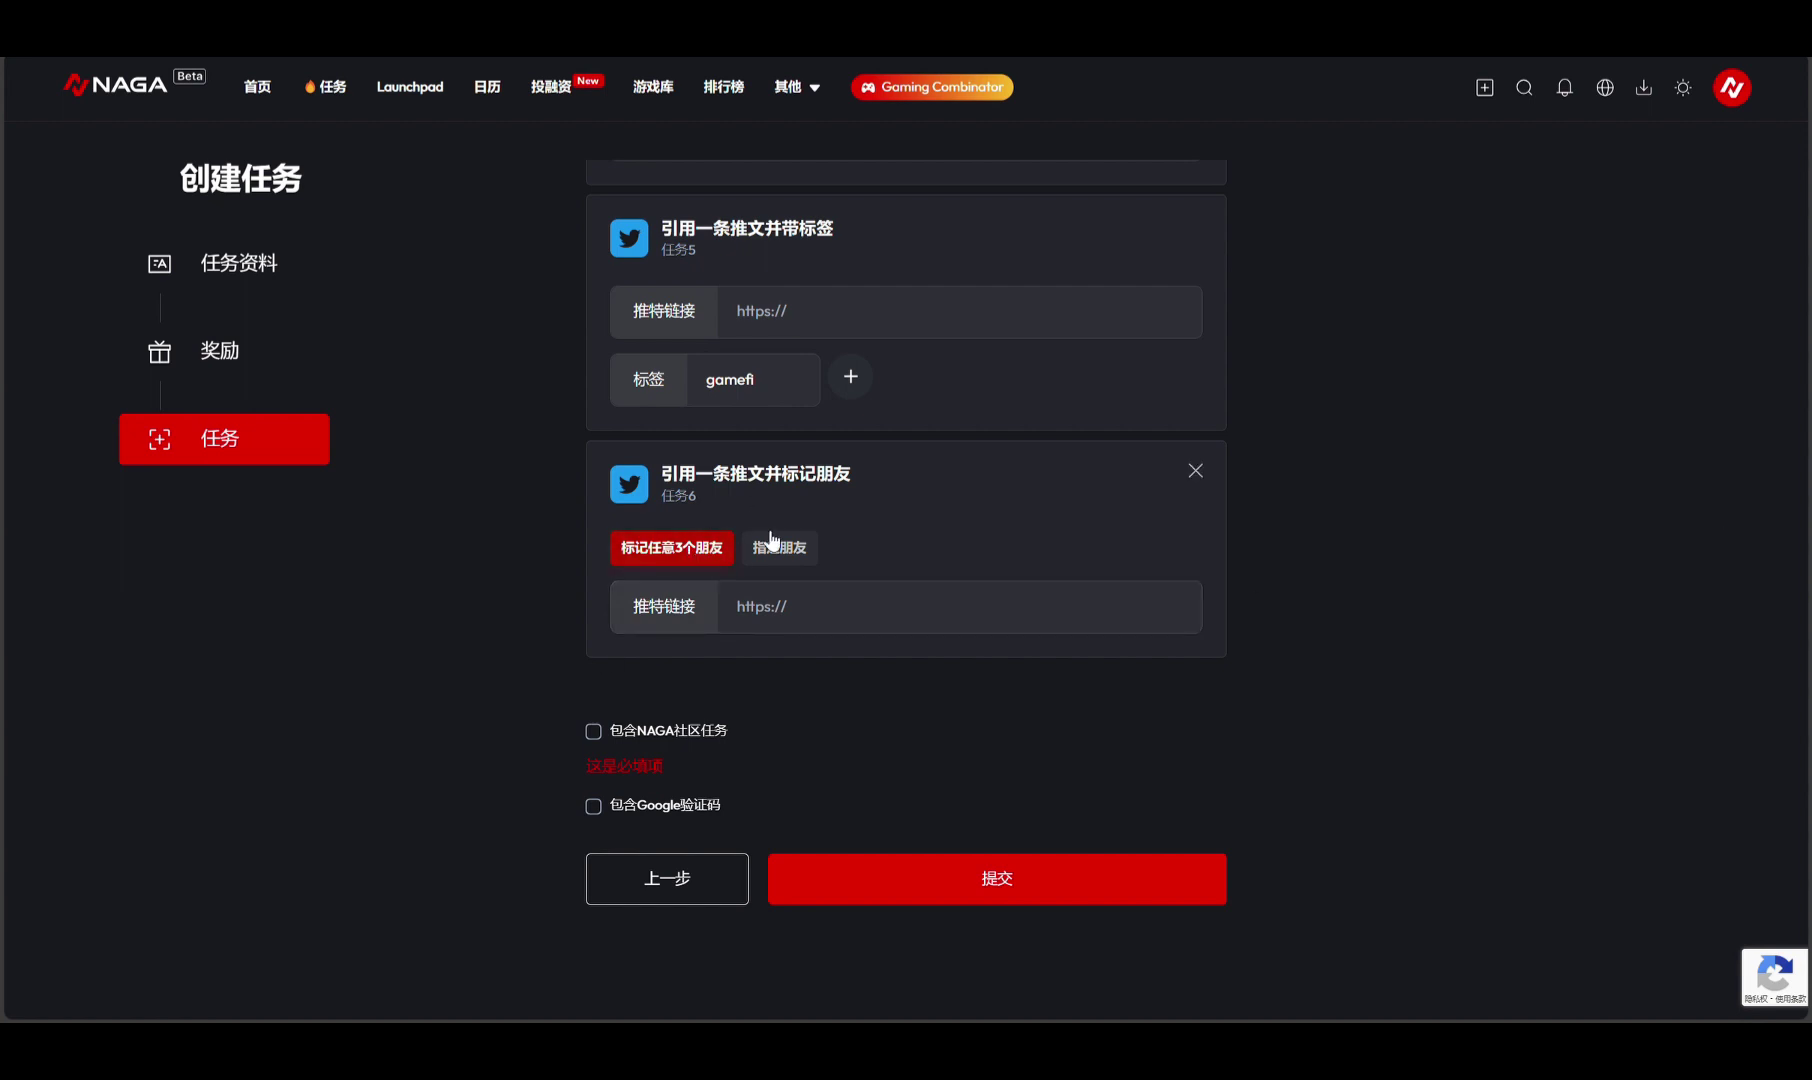
{"action": "left_click", "coordinate": [809, 624]}
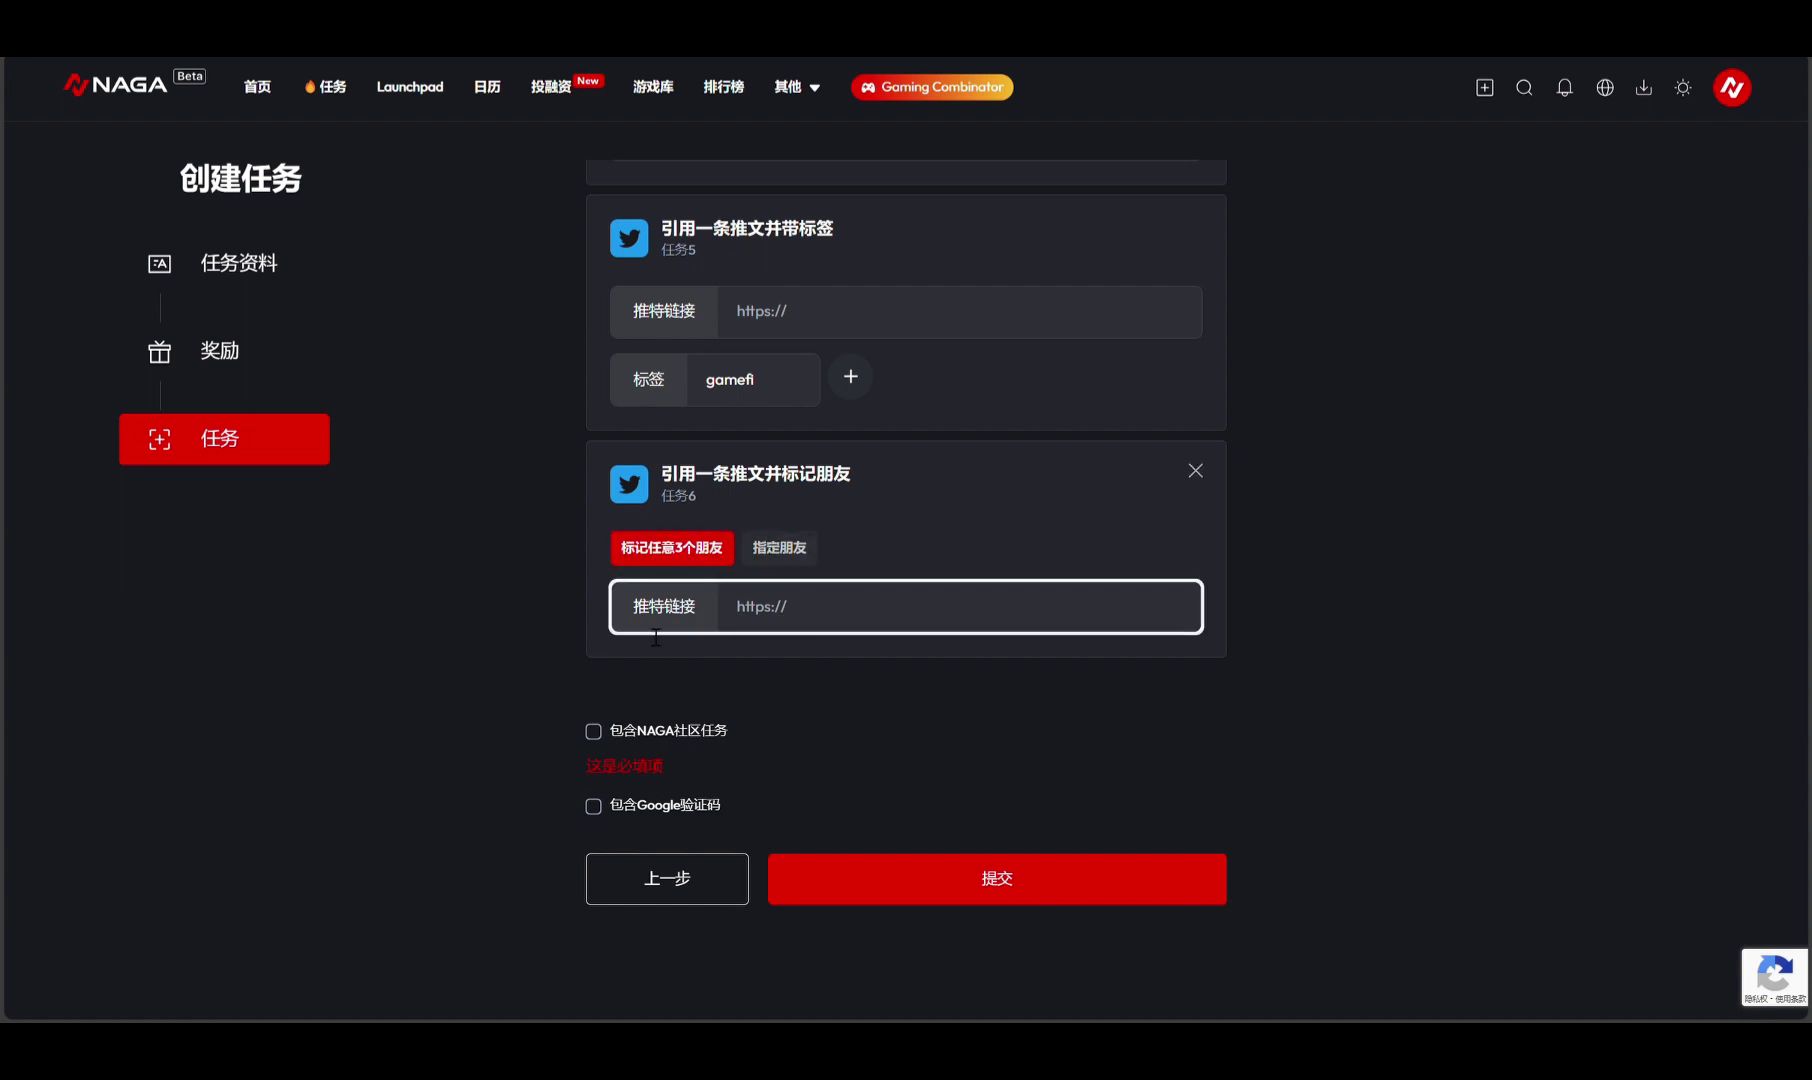
Choose Discord as the task platform and add a 加入 Discord task
{"action": "scroll", "coordinate": [578, 641], "scroll_direction": "up", "scroll_amount": 10}
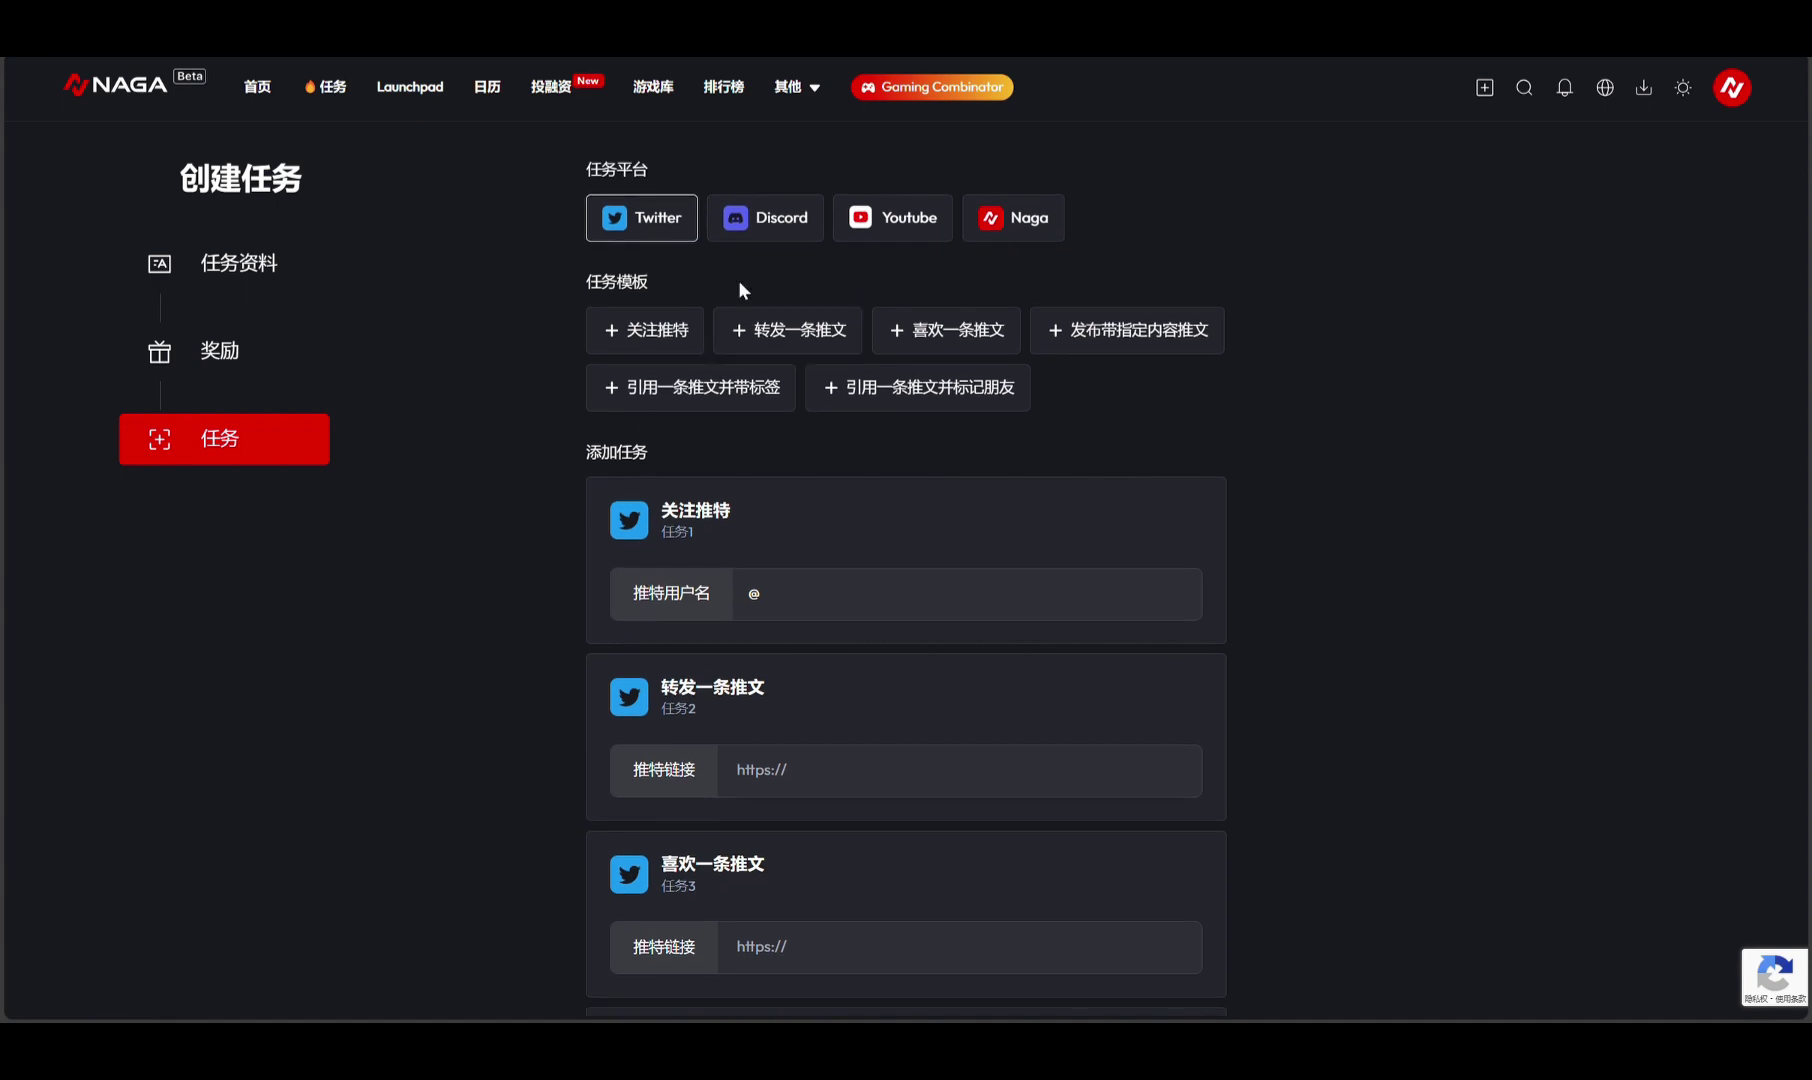
{"action": "scroll", "coordinate": [742, 350], "scroll_direction": "down", "scroll_amount": 10}
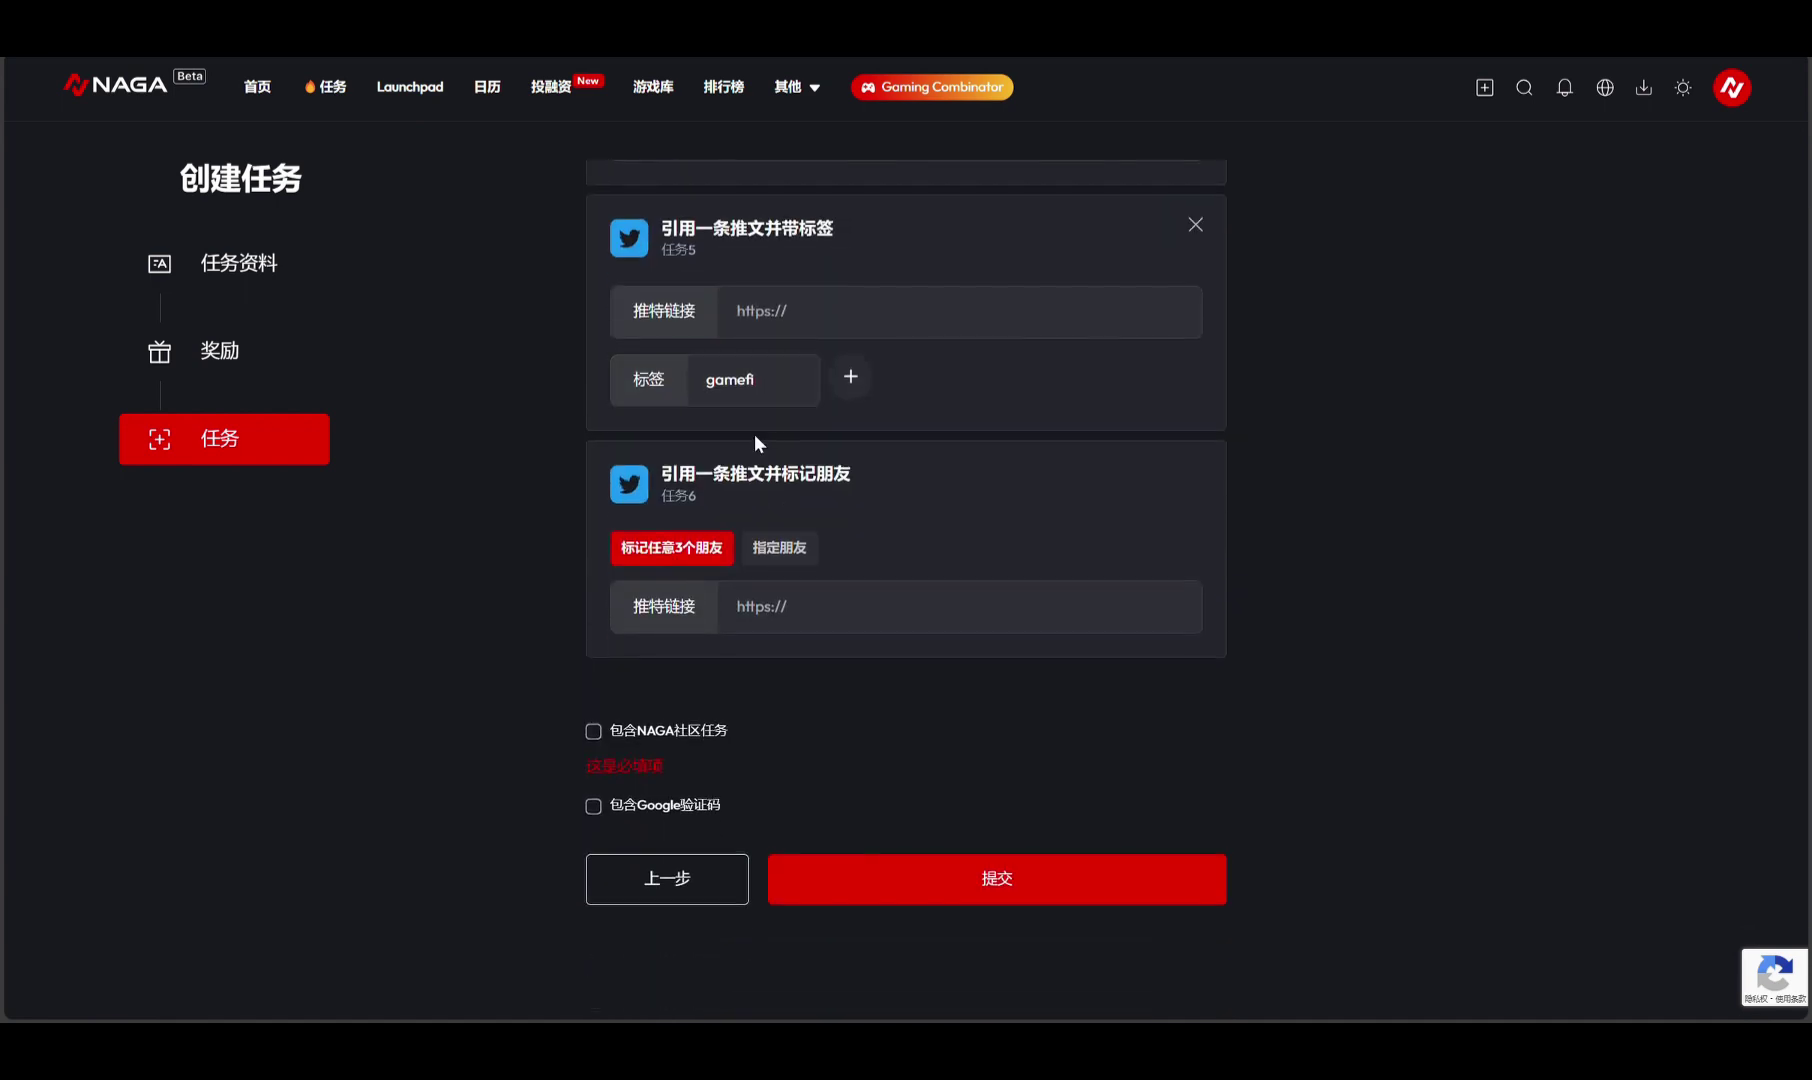
{"action": "scroll", "coordinate": [757, 441], "scroll_direction": "up", "scroll_amount": 5}
{"action": "scroll", "coordinate": [764, 572], "scroll_direction": "down", "scroll_amount": 5}
{"action": "scroll", "coordinate": [757, 603], "scroll_direction": "up", "scroll_amount": 8}
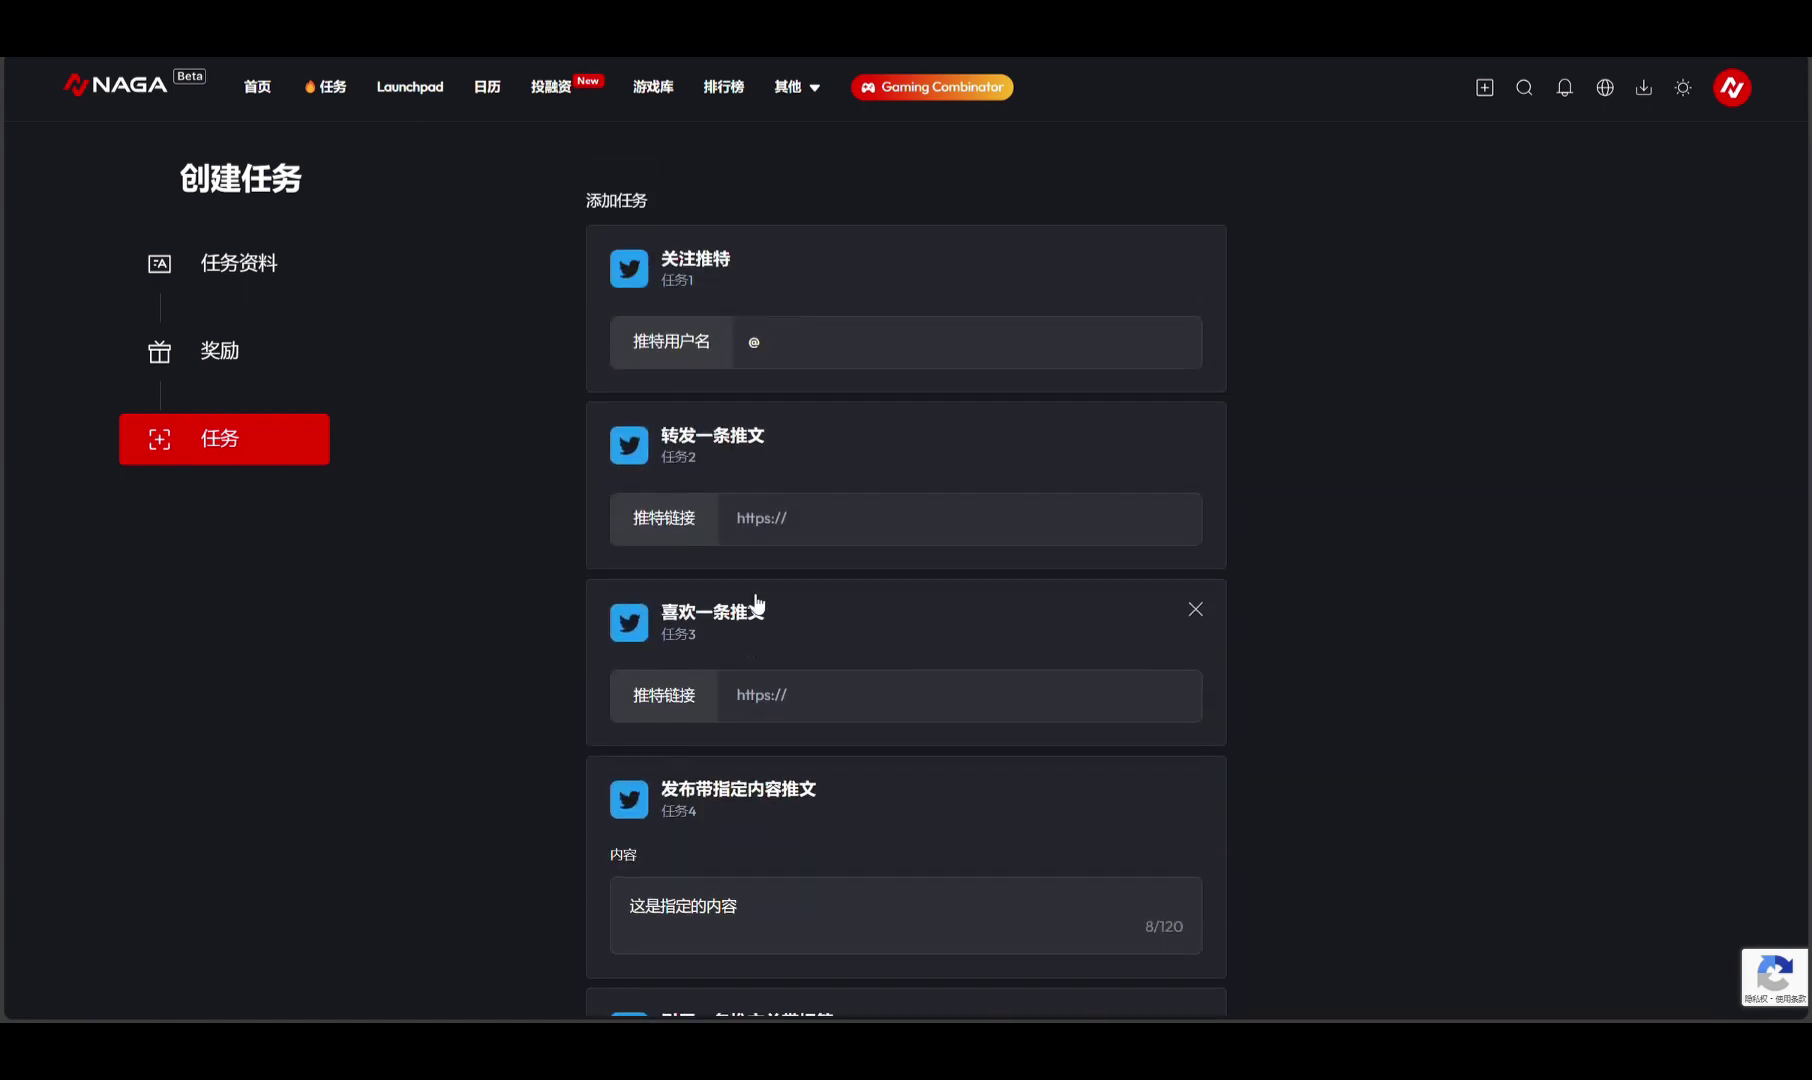
{"action": "scroll", "coordinate": [757, 603], "scroll_direction": "up", "scroll_amount": 2}
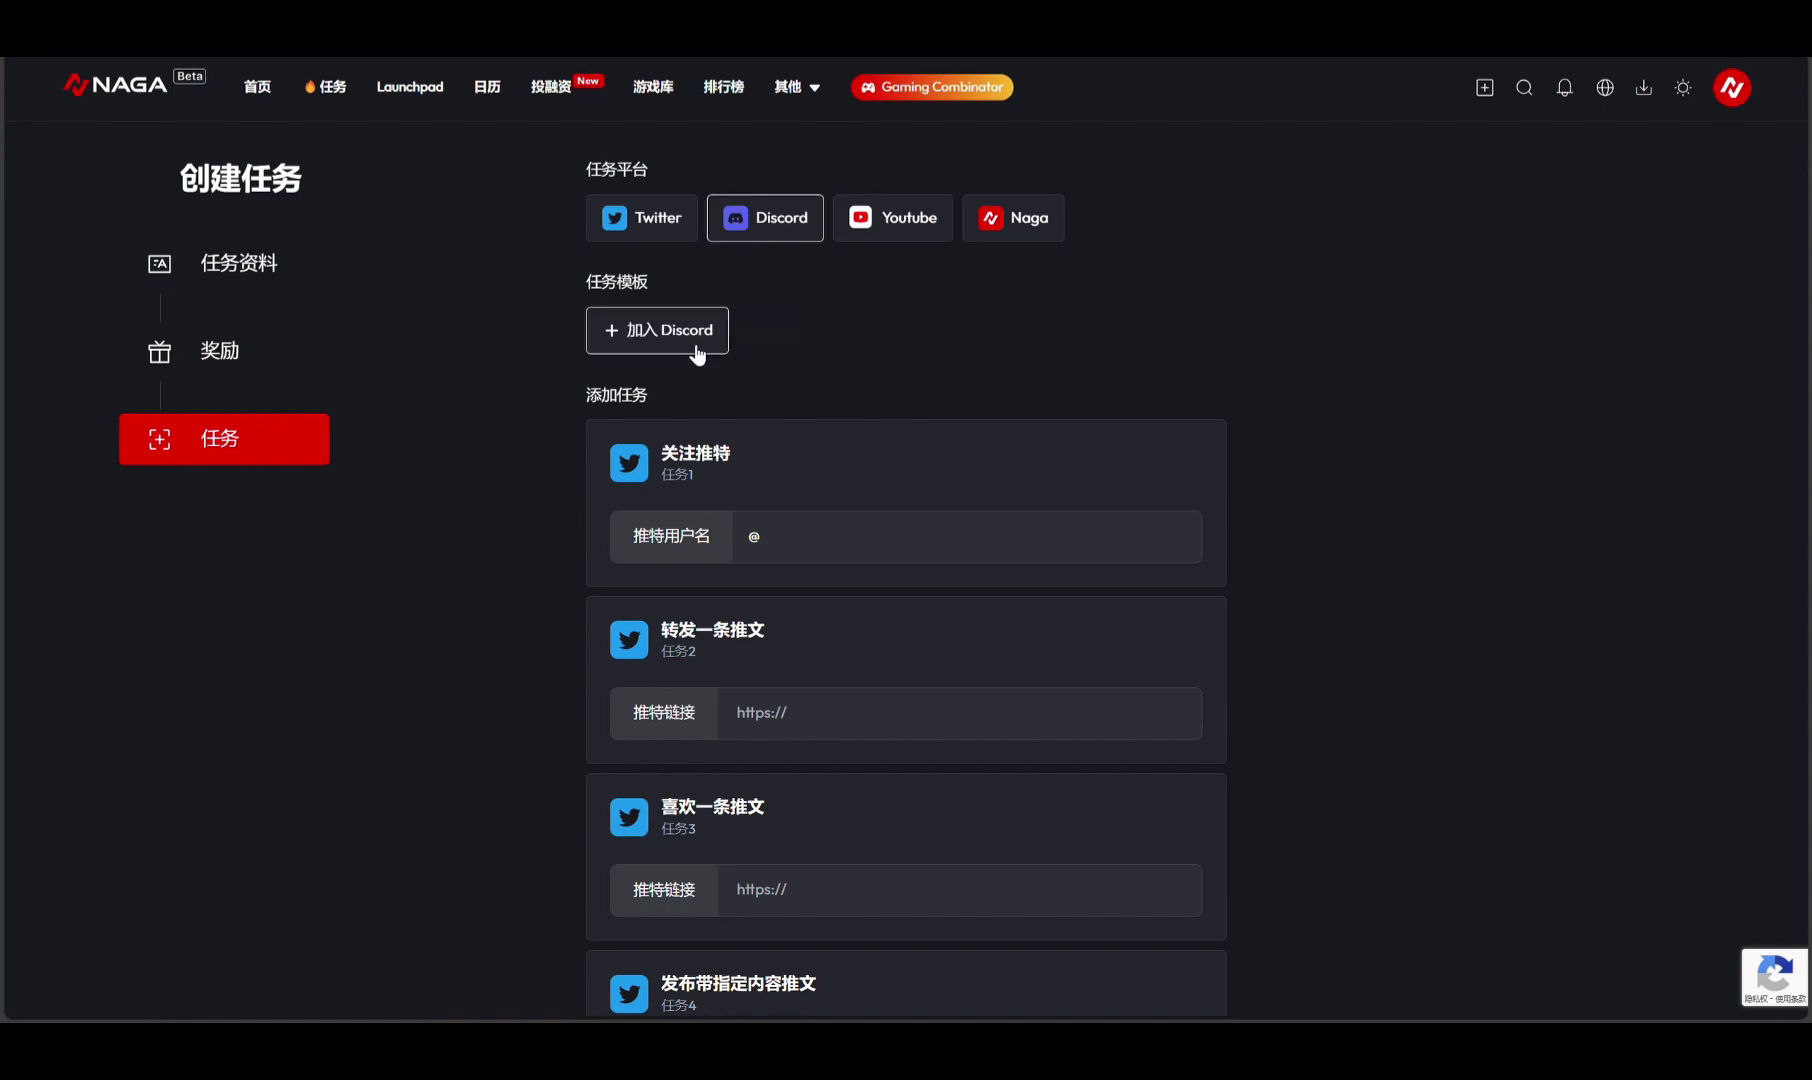
{"action": "left_click", "coordinate": [657, 330]}
{"action": "left_click", "coordinate": [870, 610]}
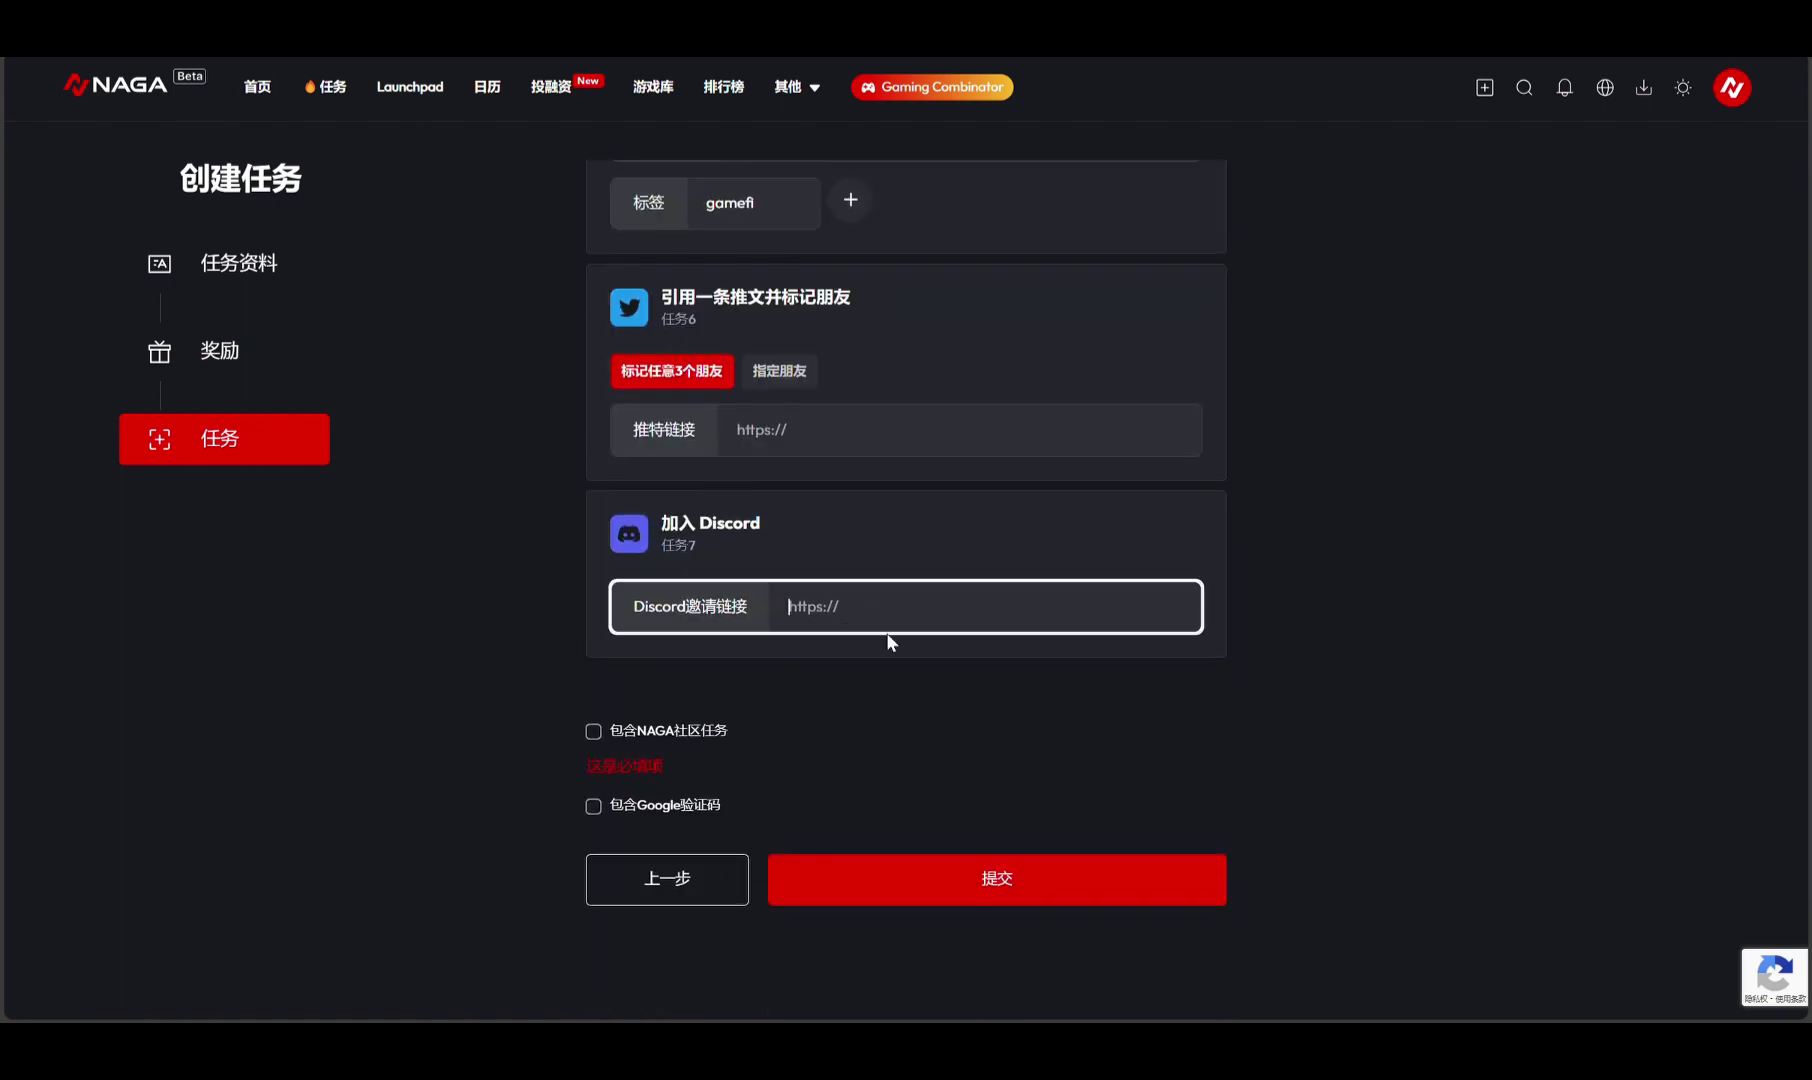
{"action": "type", "text": "GameMagic"}
Add the YouTube task 在YouTube上观看视频 and remove it again
{"action": "scroll", "coordinate": [761, 566], "scroll_direction": "up", "scroll_amount": 10}
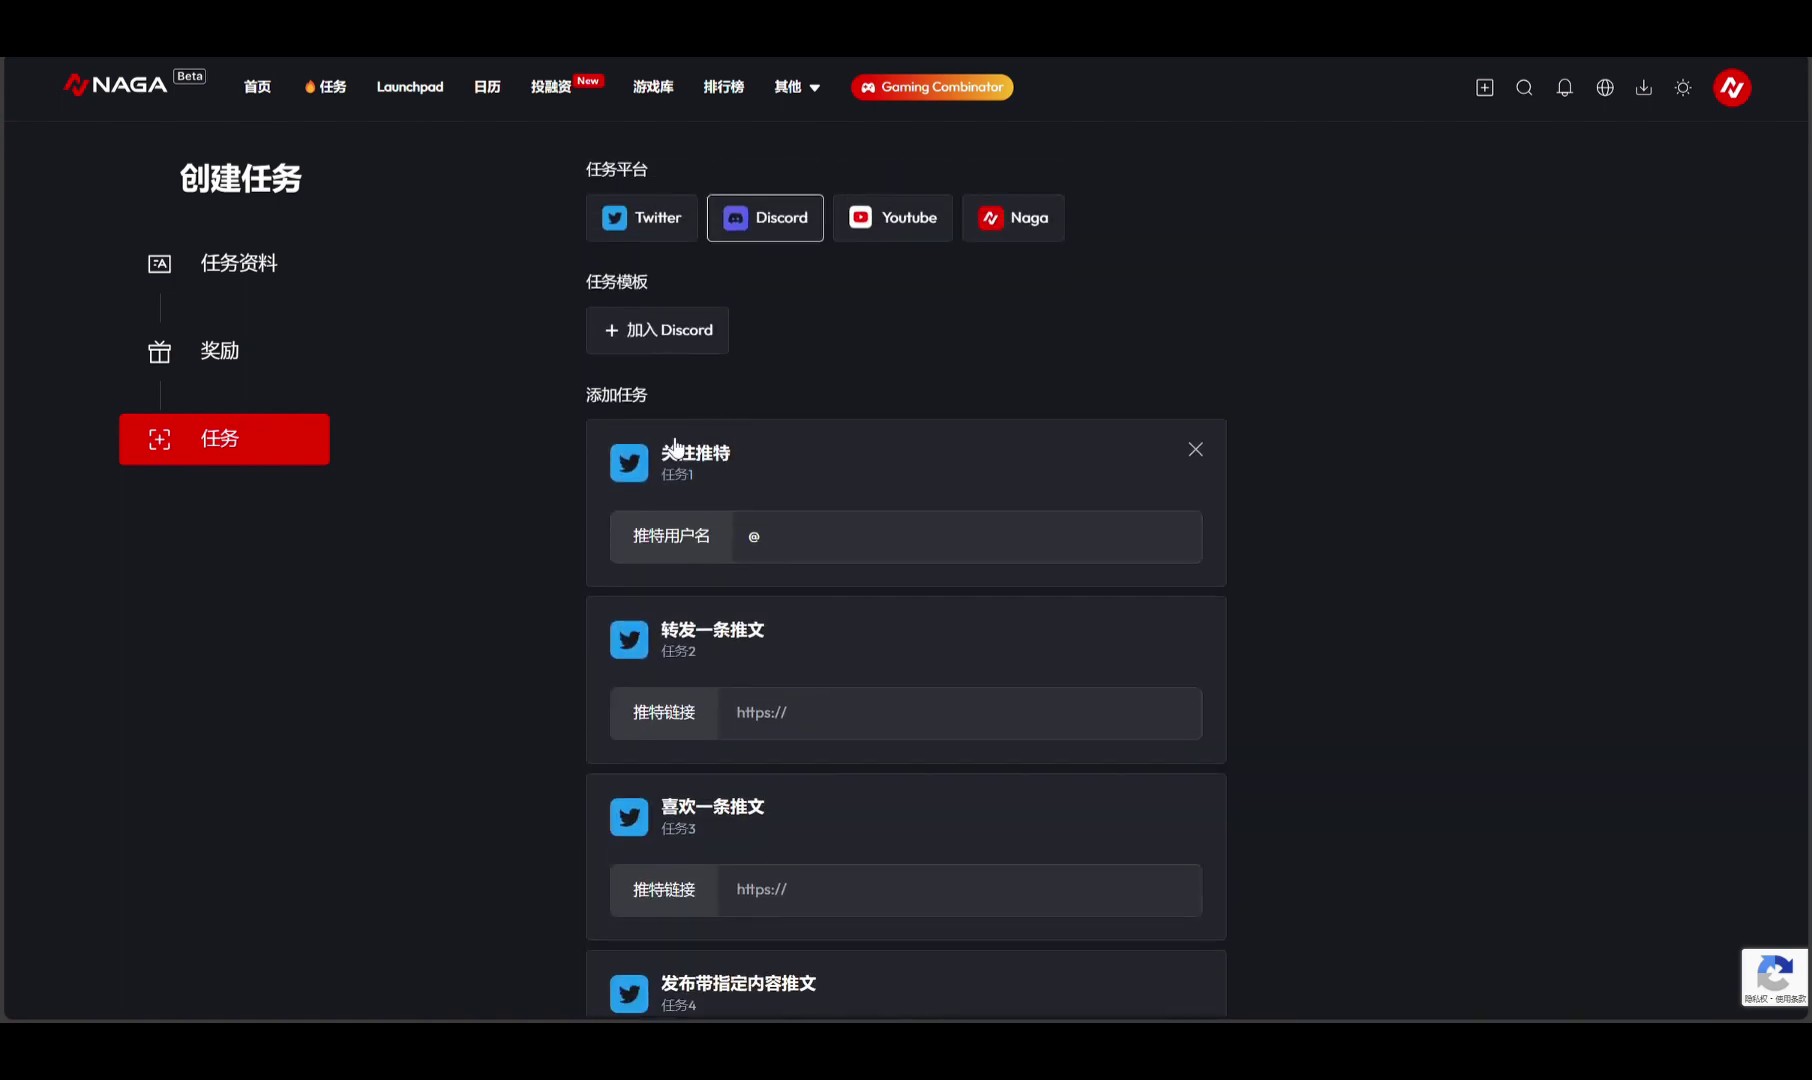
{"action": "left_click", "coordinate": [893, 217]}
{"action": "left_click", "coordinate": [765, 332]}
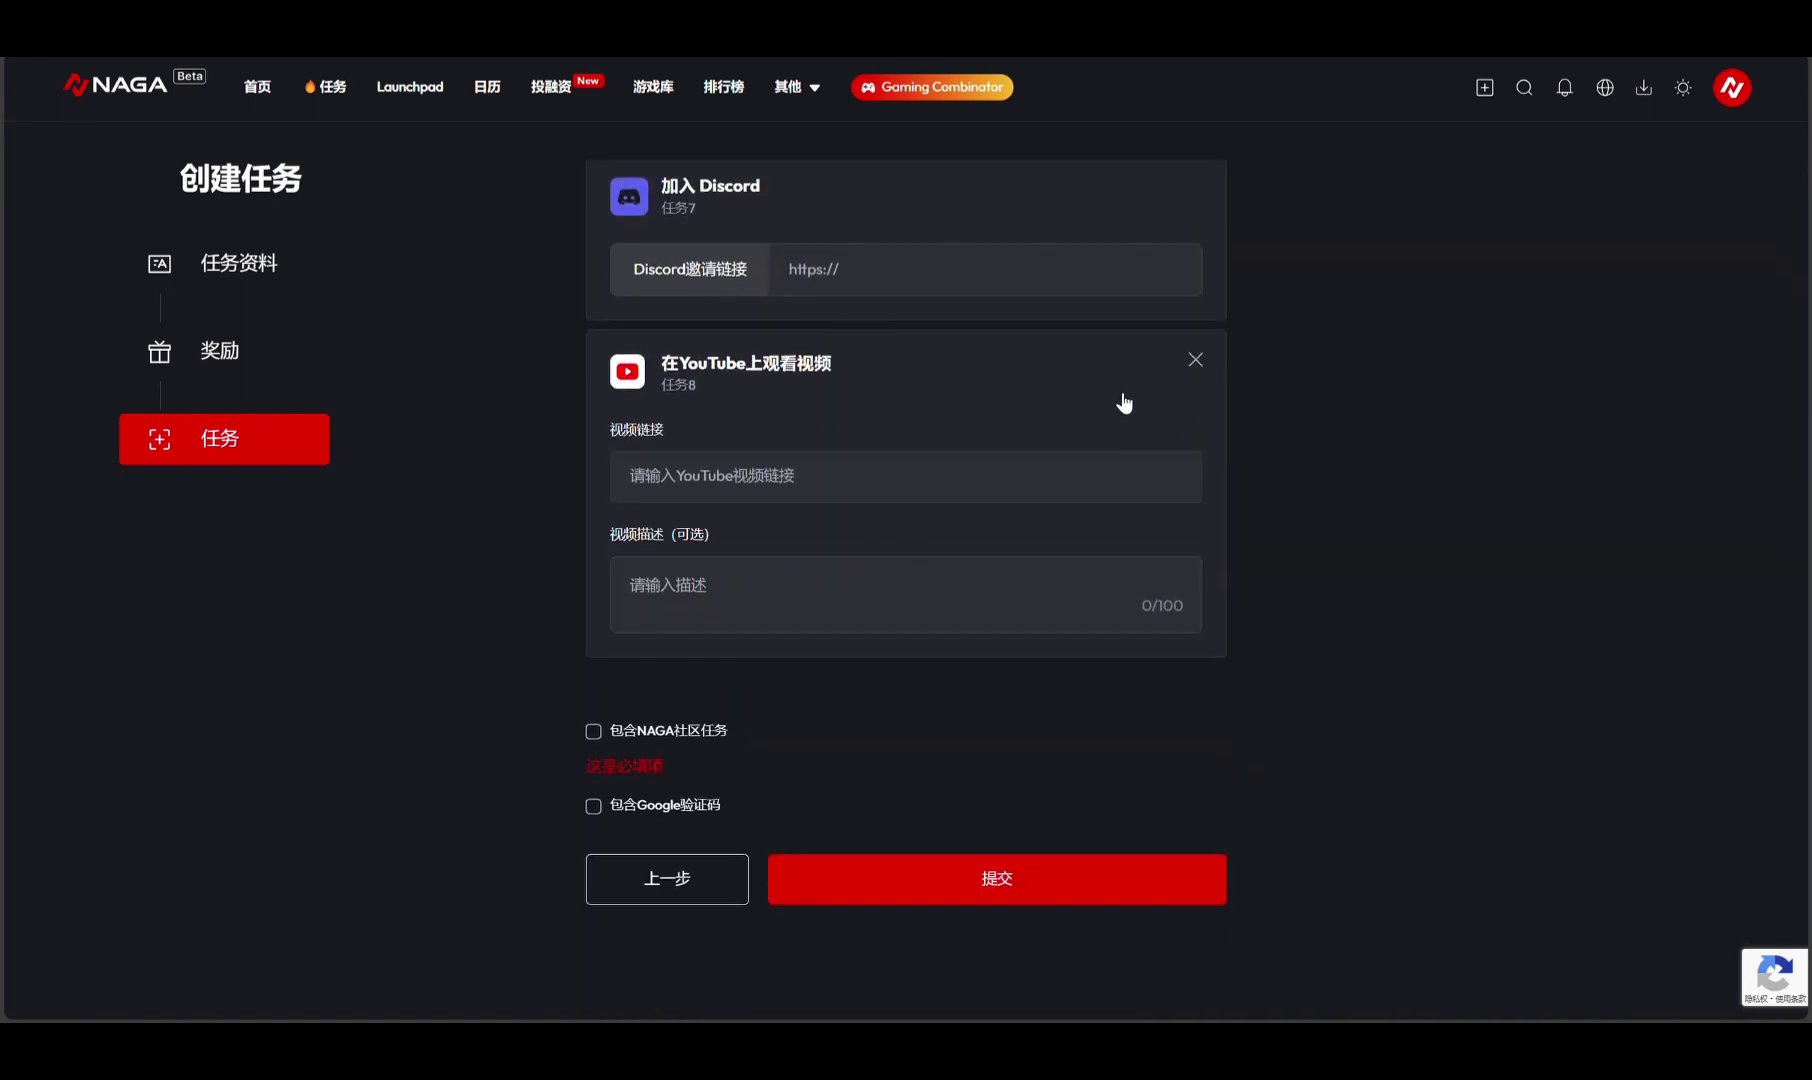
{"action": "left_click", "coordinate": [1196, 361]}
{"action": "left_click", "coordinate": [958, 598]}
Choose Naga as the task platform and add a QA task
{"action": "scroll", "coordinate": [881, 528], "scroll_direction": "up", "scroll_amount": 5}
{"action": "scroll", "coordinate": [900, 470], "scroll_direction": "up", "scroll_amount": 5}
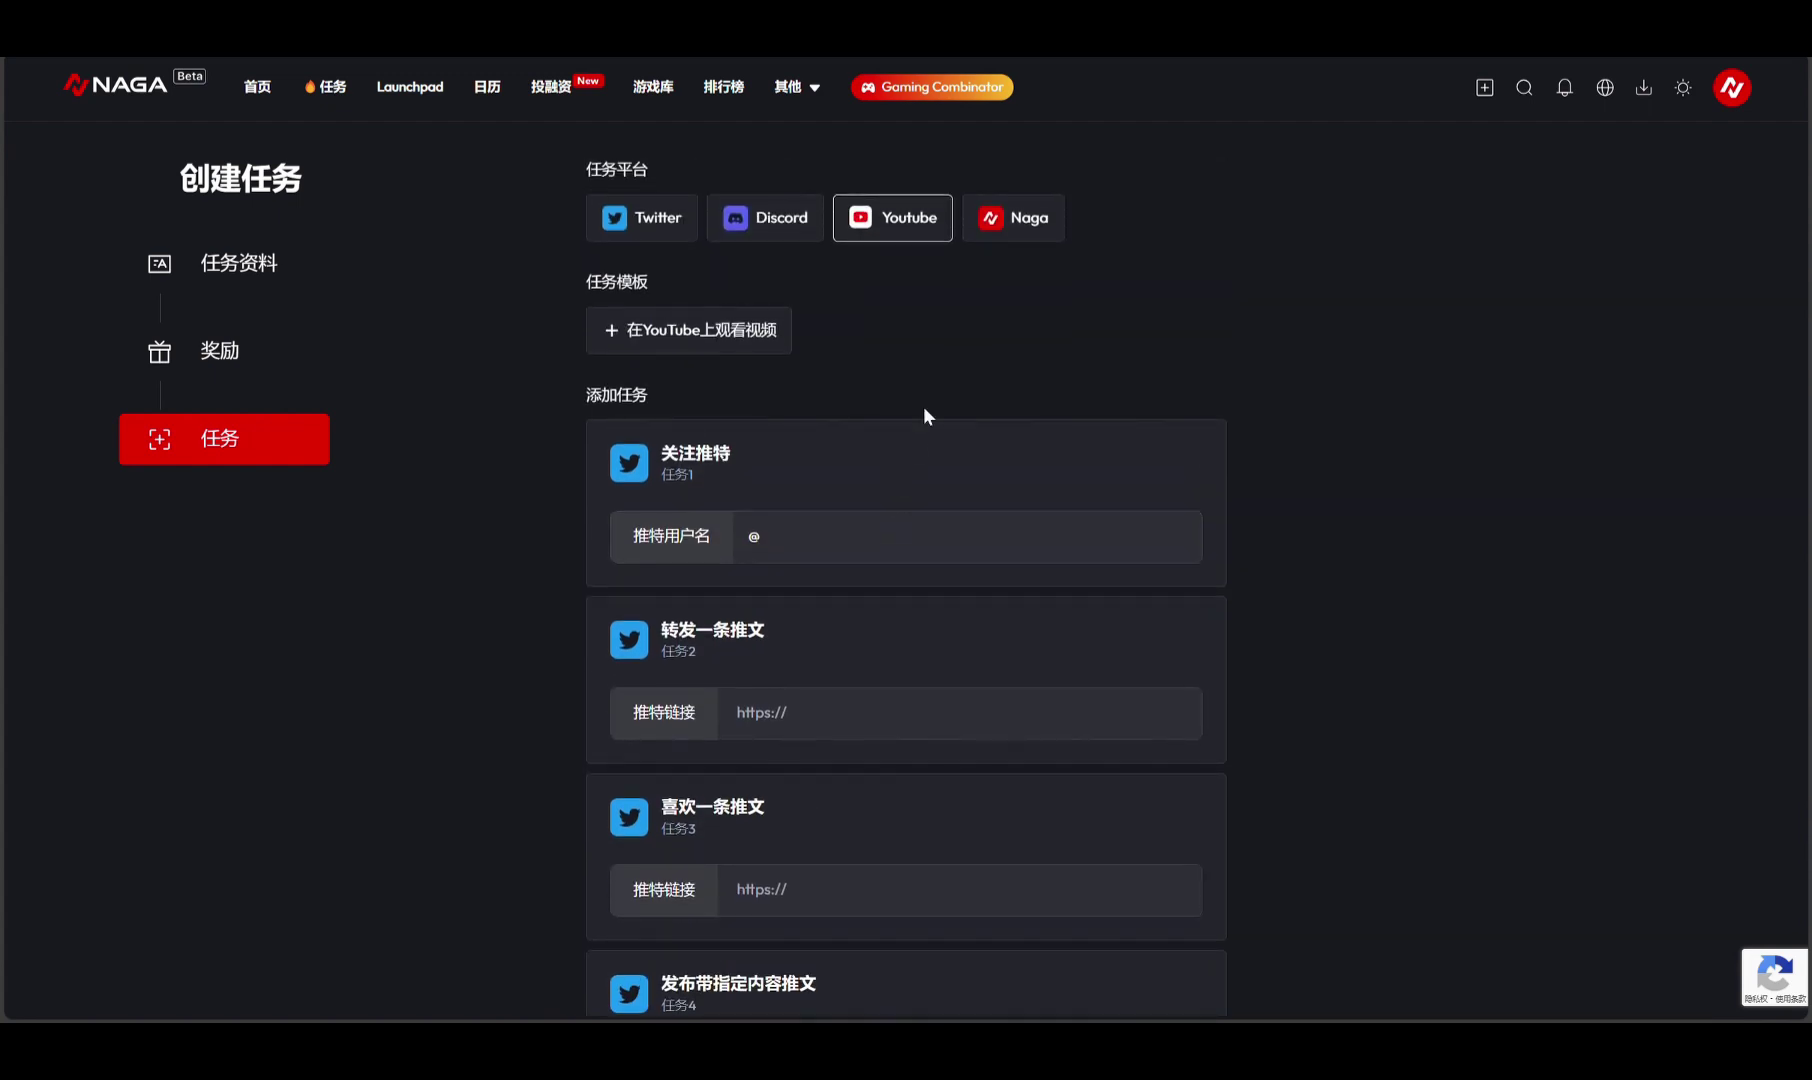
{"action": "left_click", "coordinate": [1026, 238]}
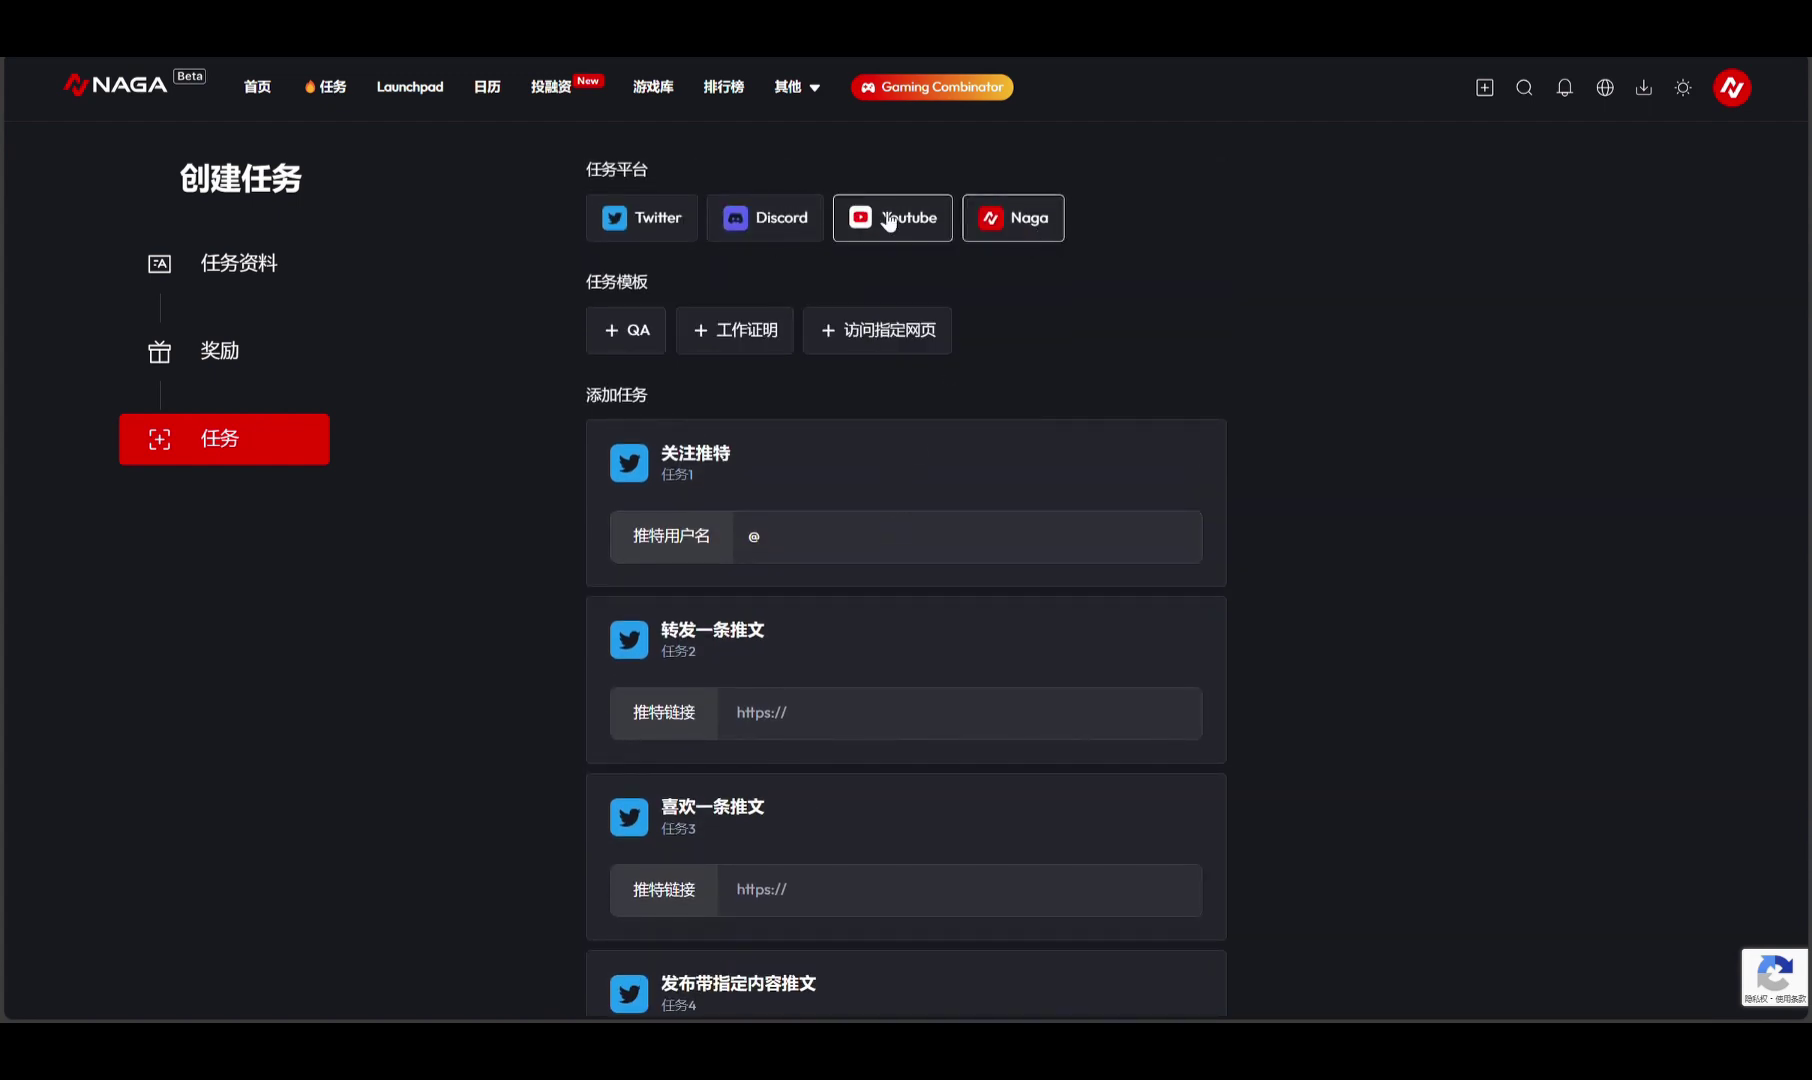
{"action": "left_click", "coordinate": [647, 333]}
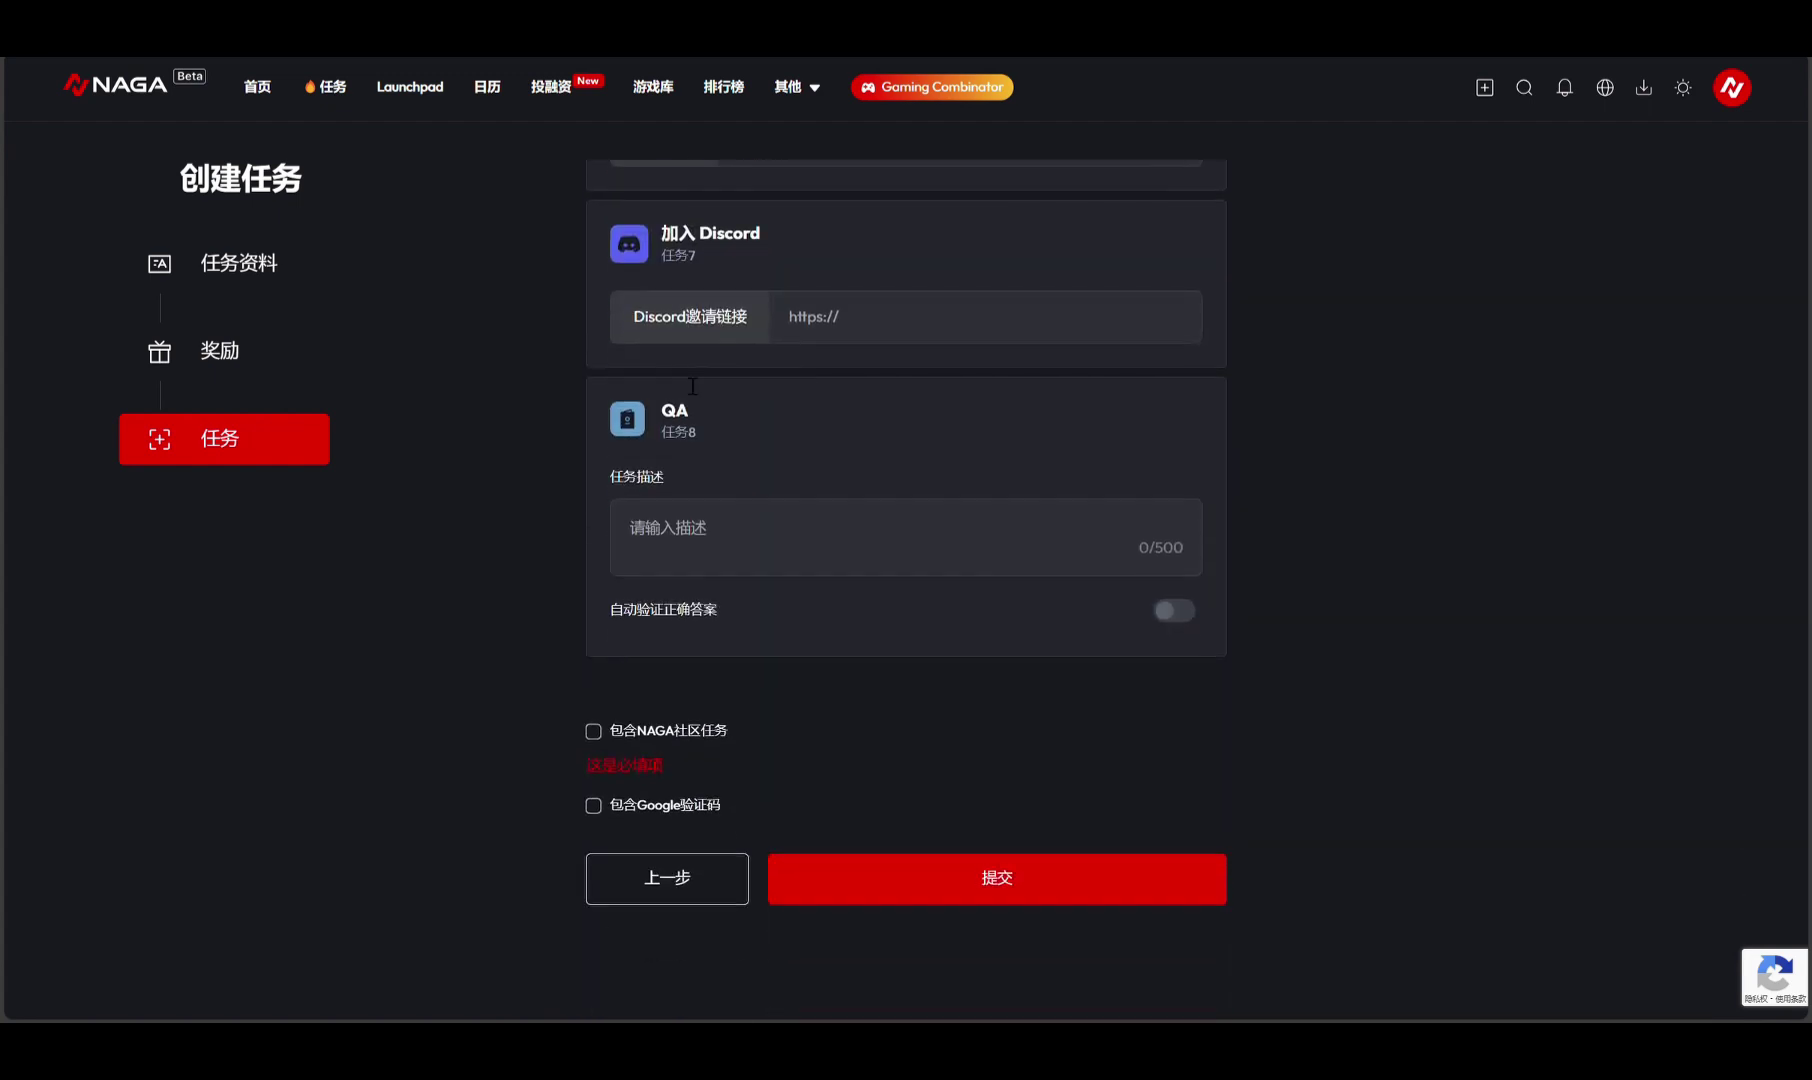
{"action": "left_click", "coordinate": [789, 546]}
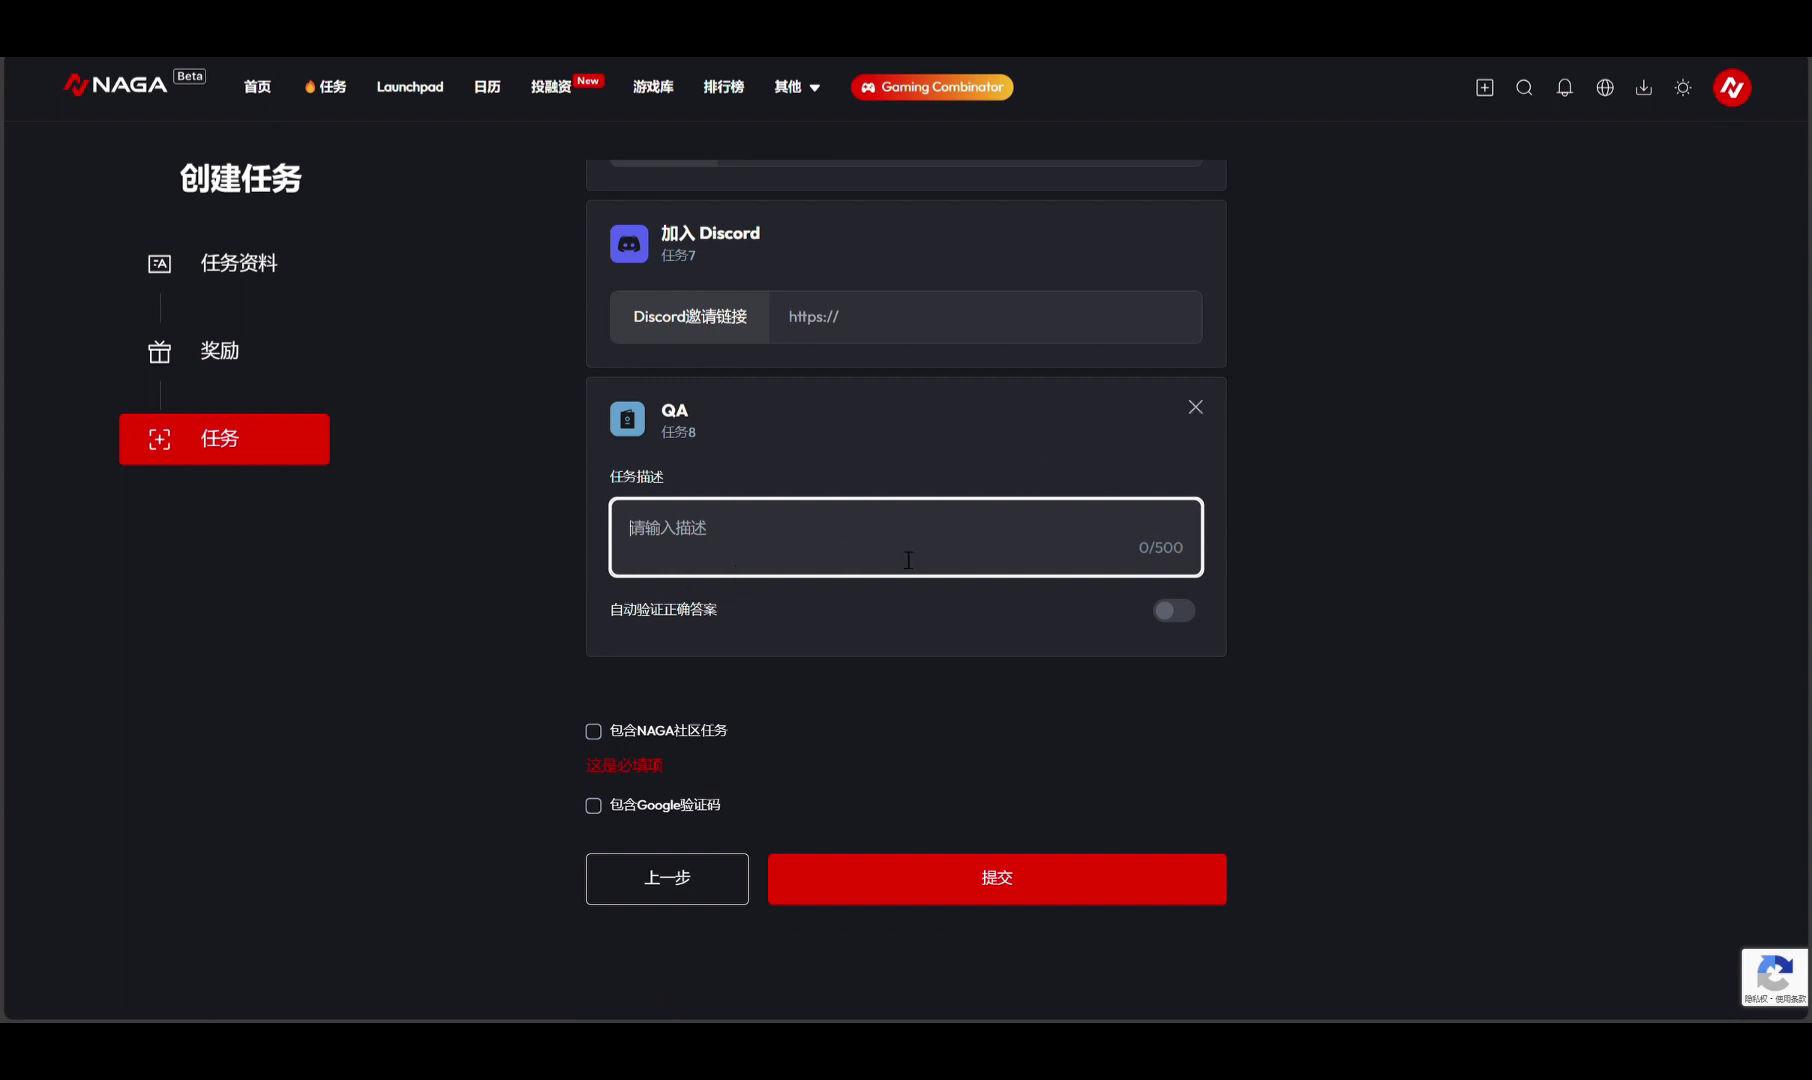
Add a 工作证明 task and set its proof type to Image
{"action": "scroll", "coordinate": [850, 528], "scroll_direction": "up", "scroll_amount": 15}
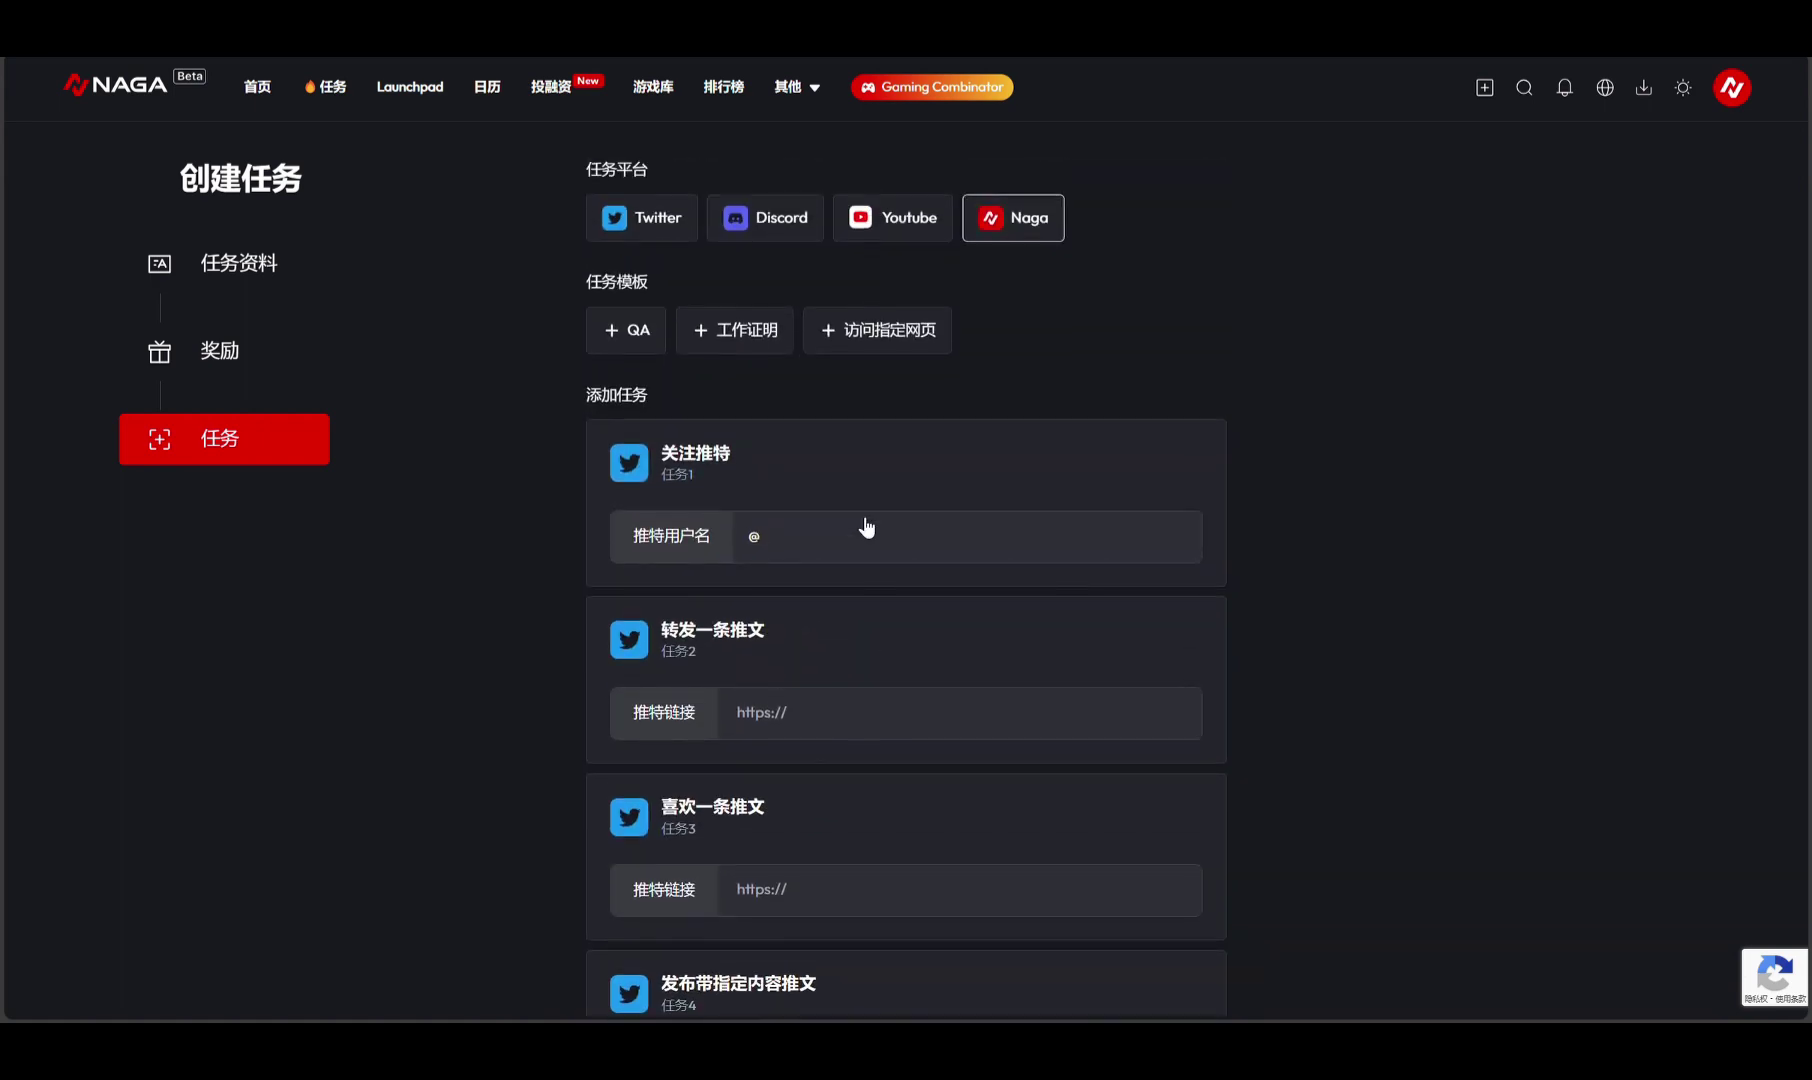
{"action": "left_click", "coordinate": [757, 338]}
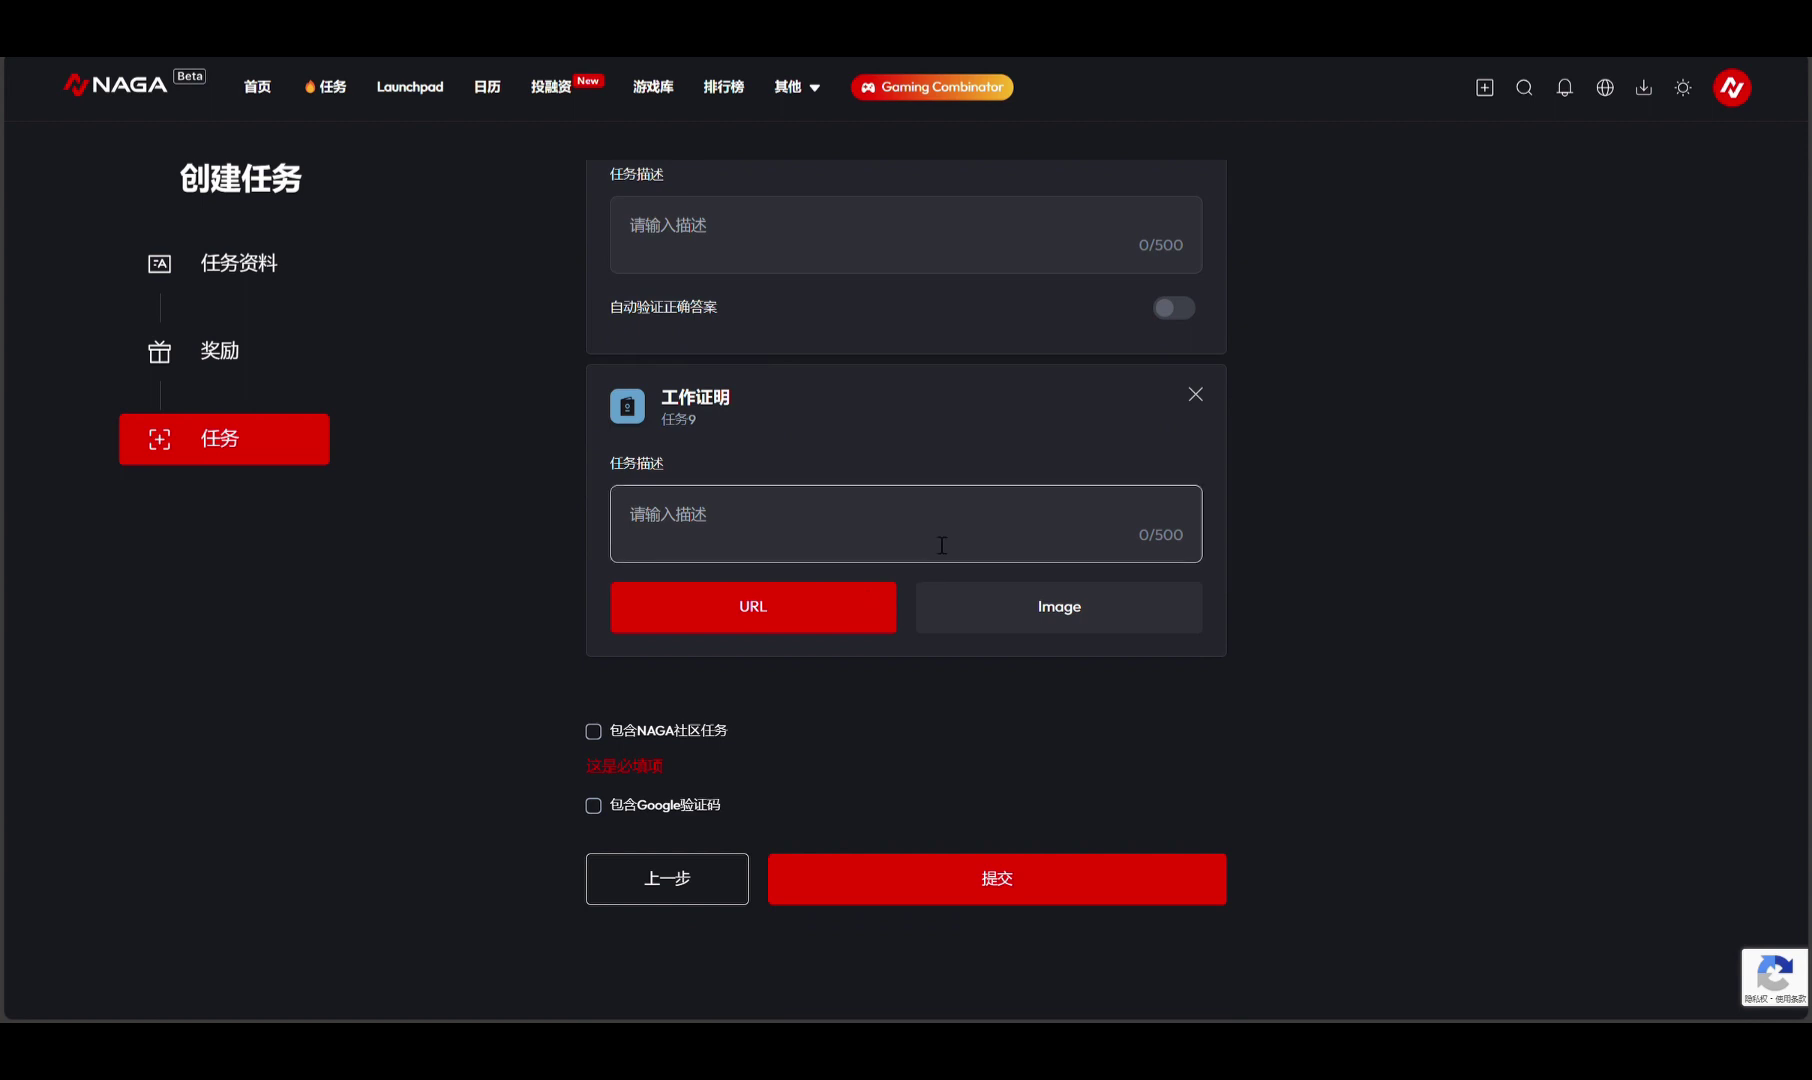
{"action": "left_click", "coordinate": [893, 527]}
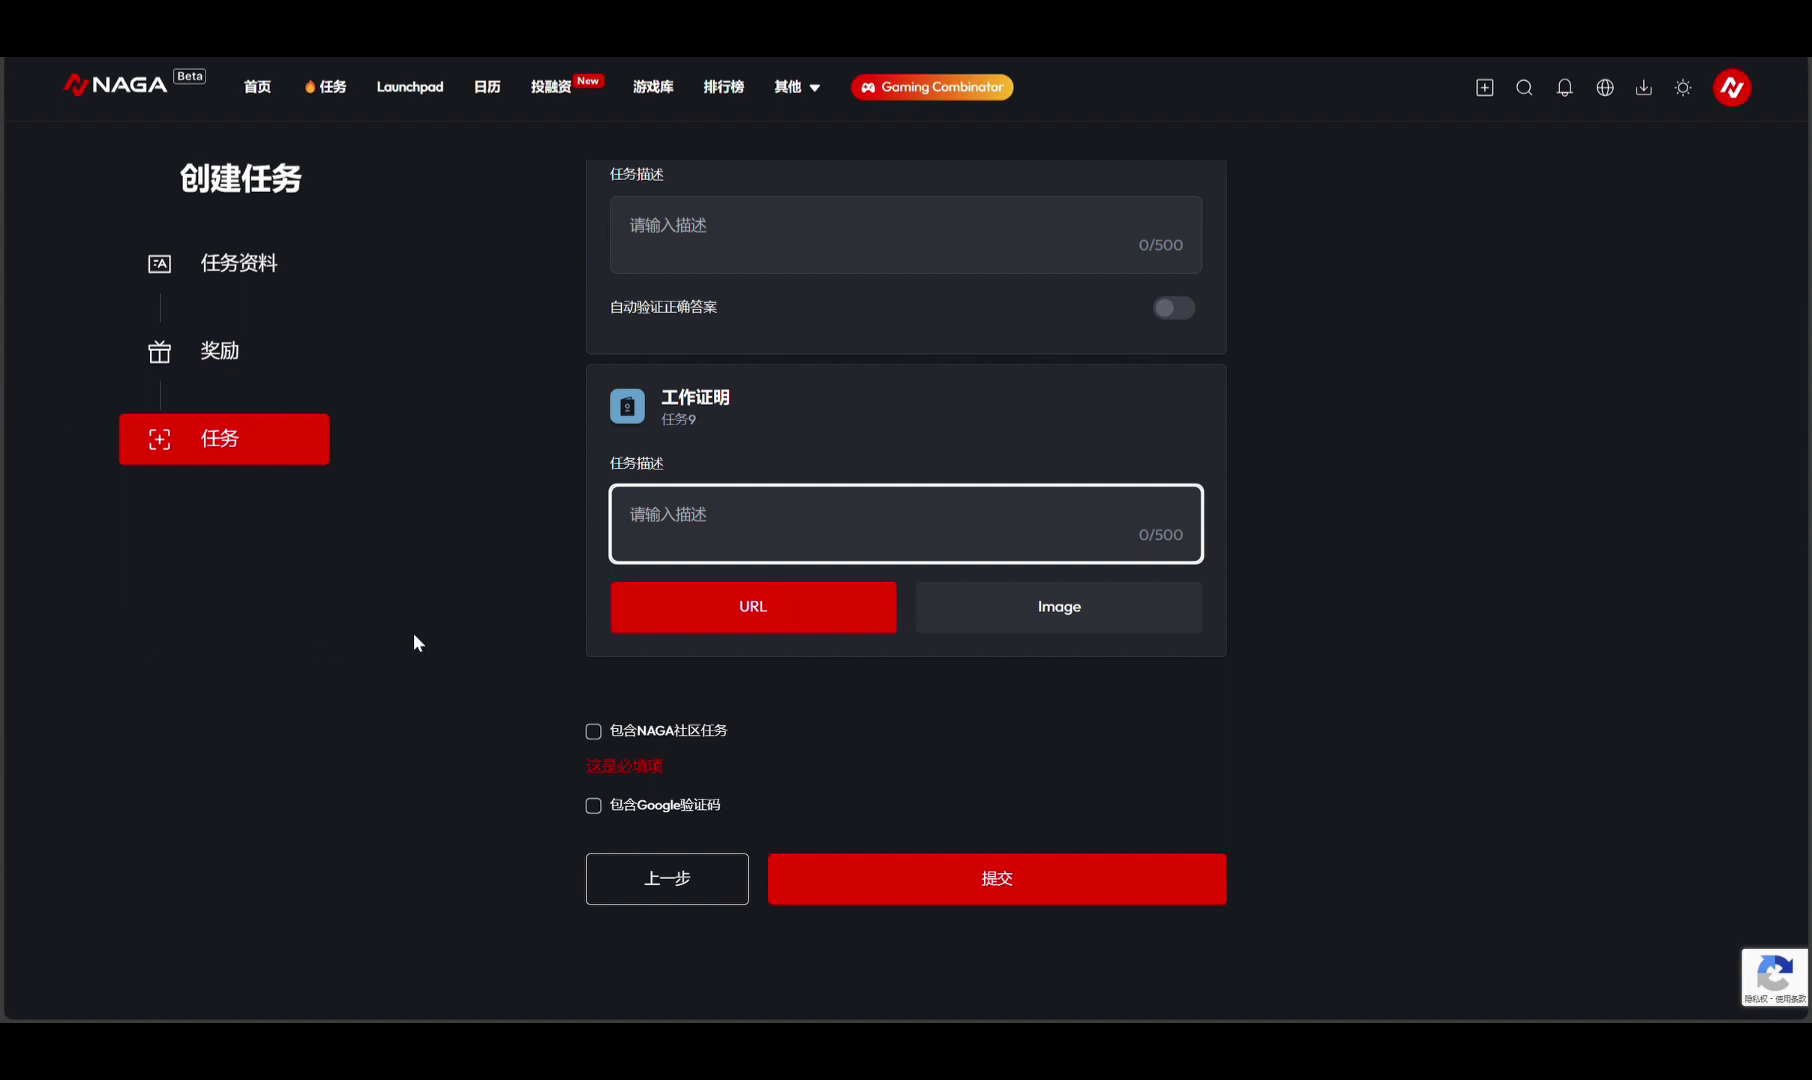
{"action": "left_click", "coordinate": [934, 630]}
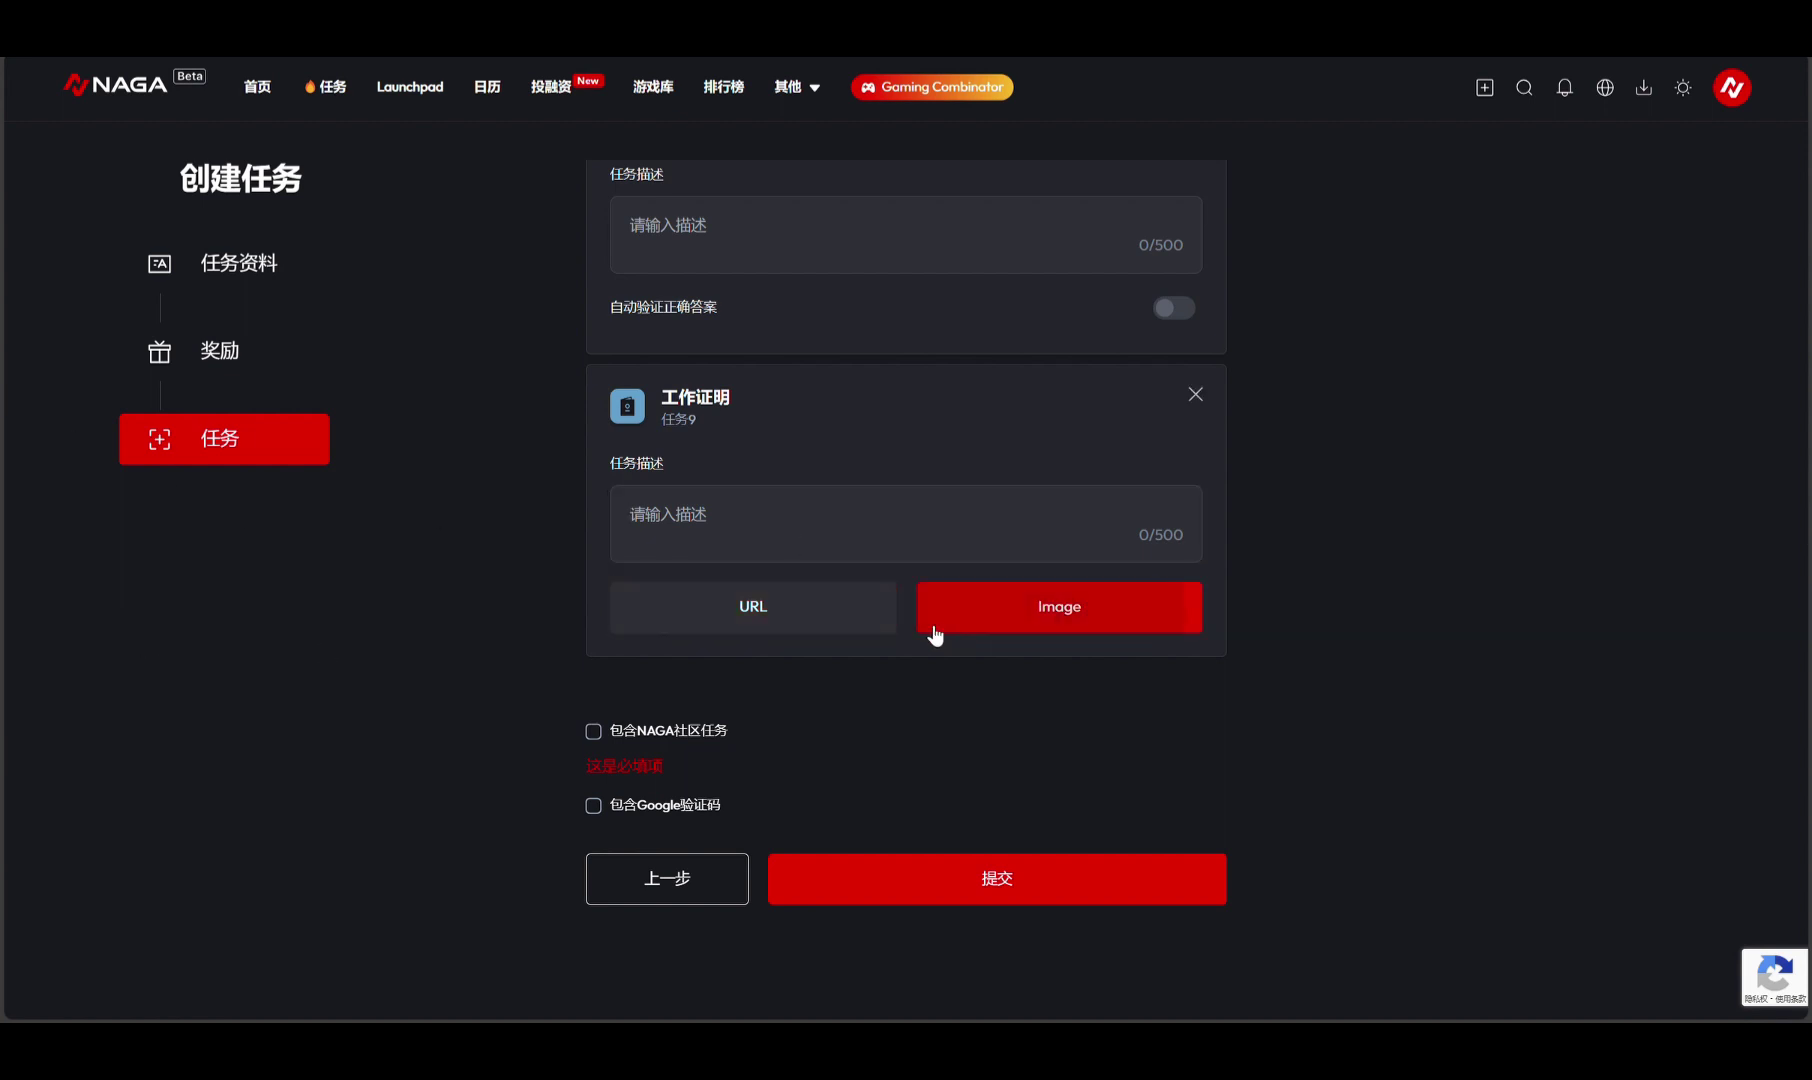
{"action": "left_click", "coordinate": [995, 538]}
Add a 访问指定网页 task to the quest
{"action": "scroll", "coordinate": [996, 536], "scroll_direction": "up", "scroll_amount": 15}
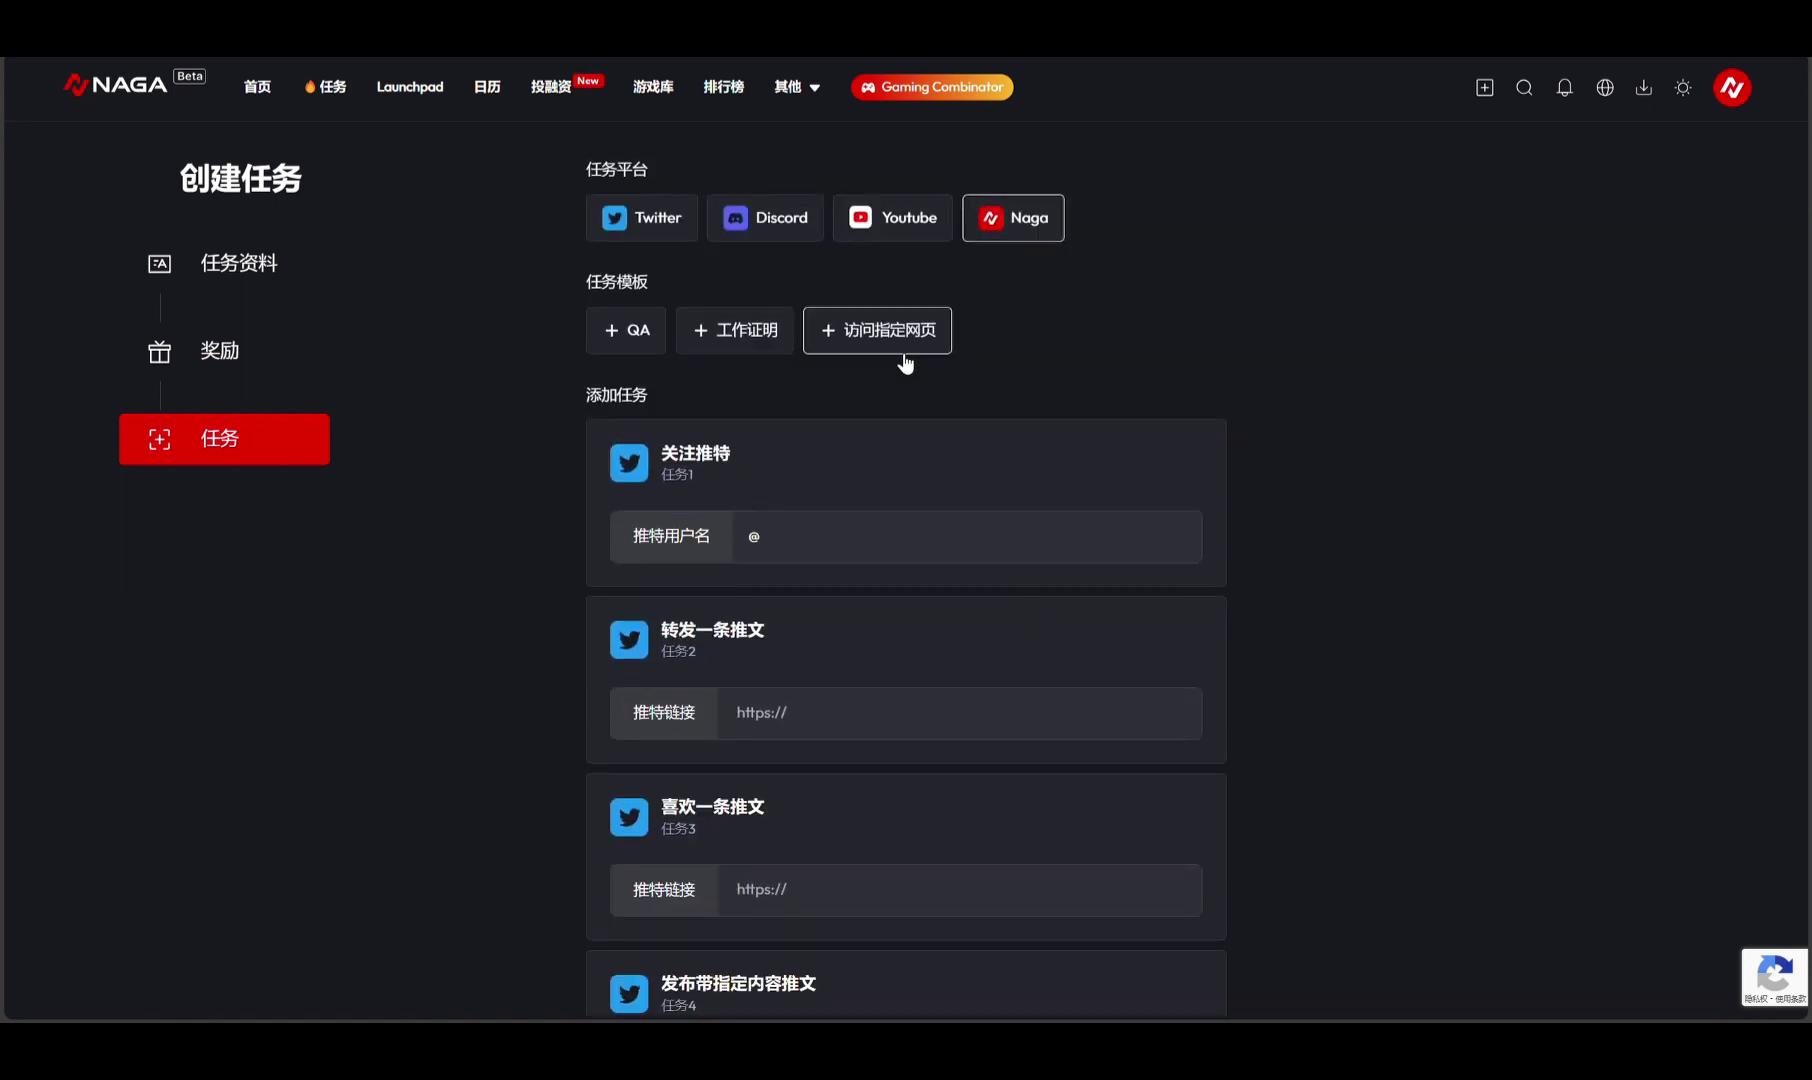
{"action": "left_click", "coordinate": [905, 358]}
{"action": "left_click", "coordinate": [876, 428]}
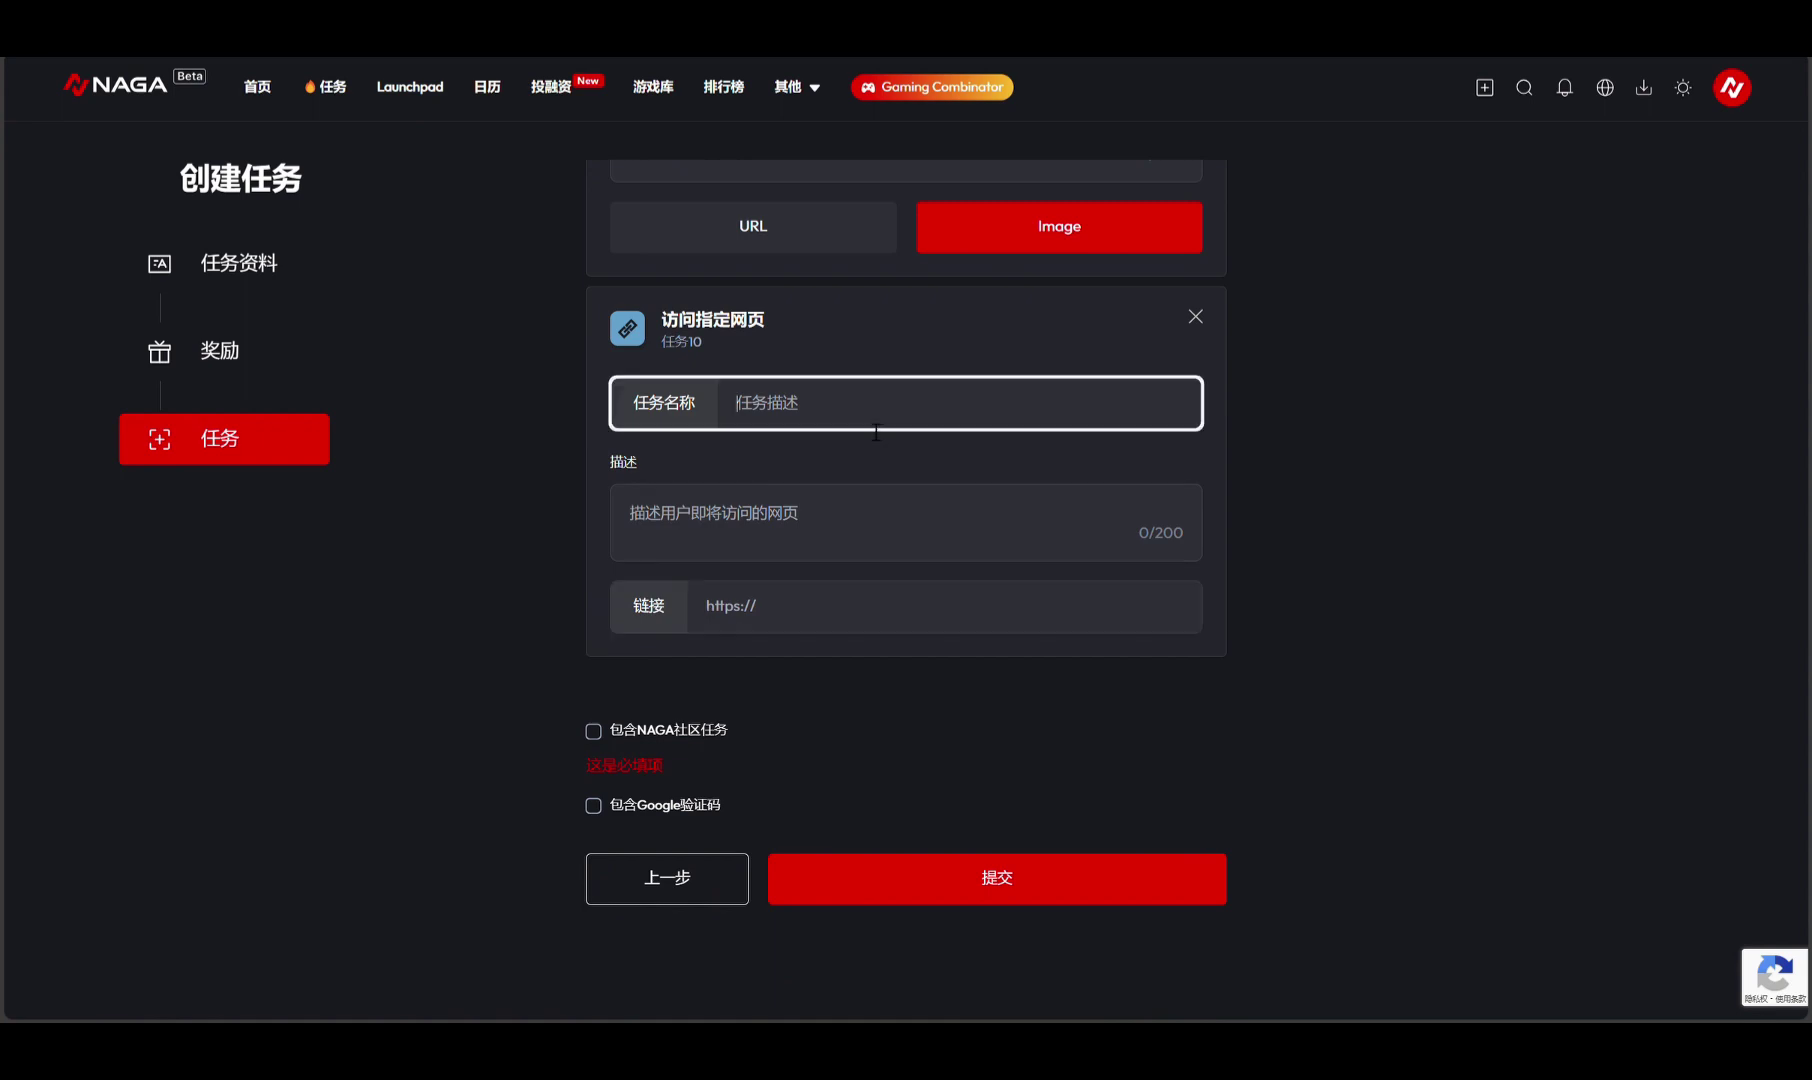
{"action": "scroll", "coordinate": [1071, 527], "scroll_direction": "up", "scroll_amount": 10}
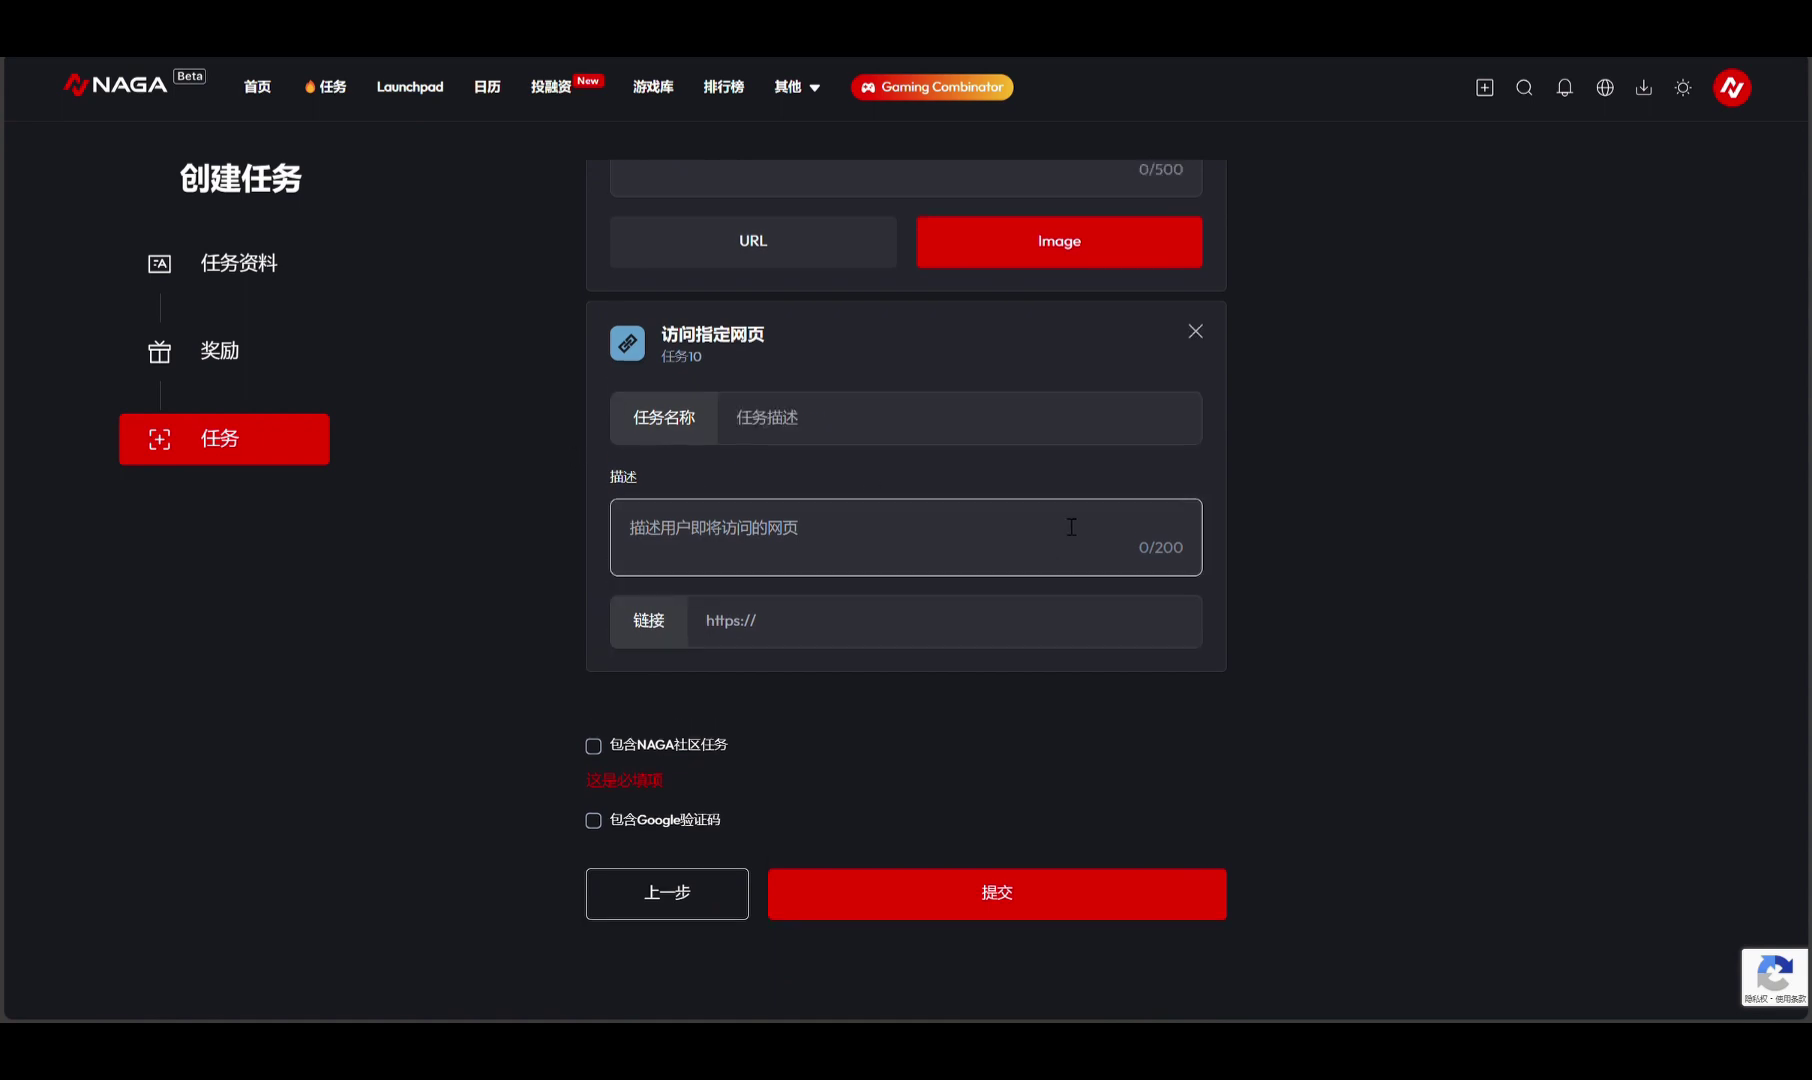
{"action": "scroll", "coordinate": [1071, 527], "scroll_direction": "up", "scroll_amount": 5}
{"action": "scroll", "coordinate": [1071, 525], "scroll_direction": "down", "scroll_amount": 12}
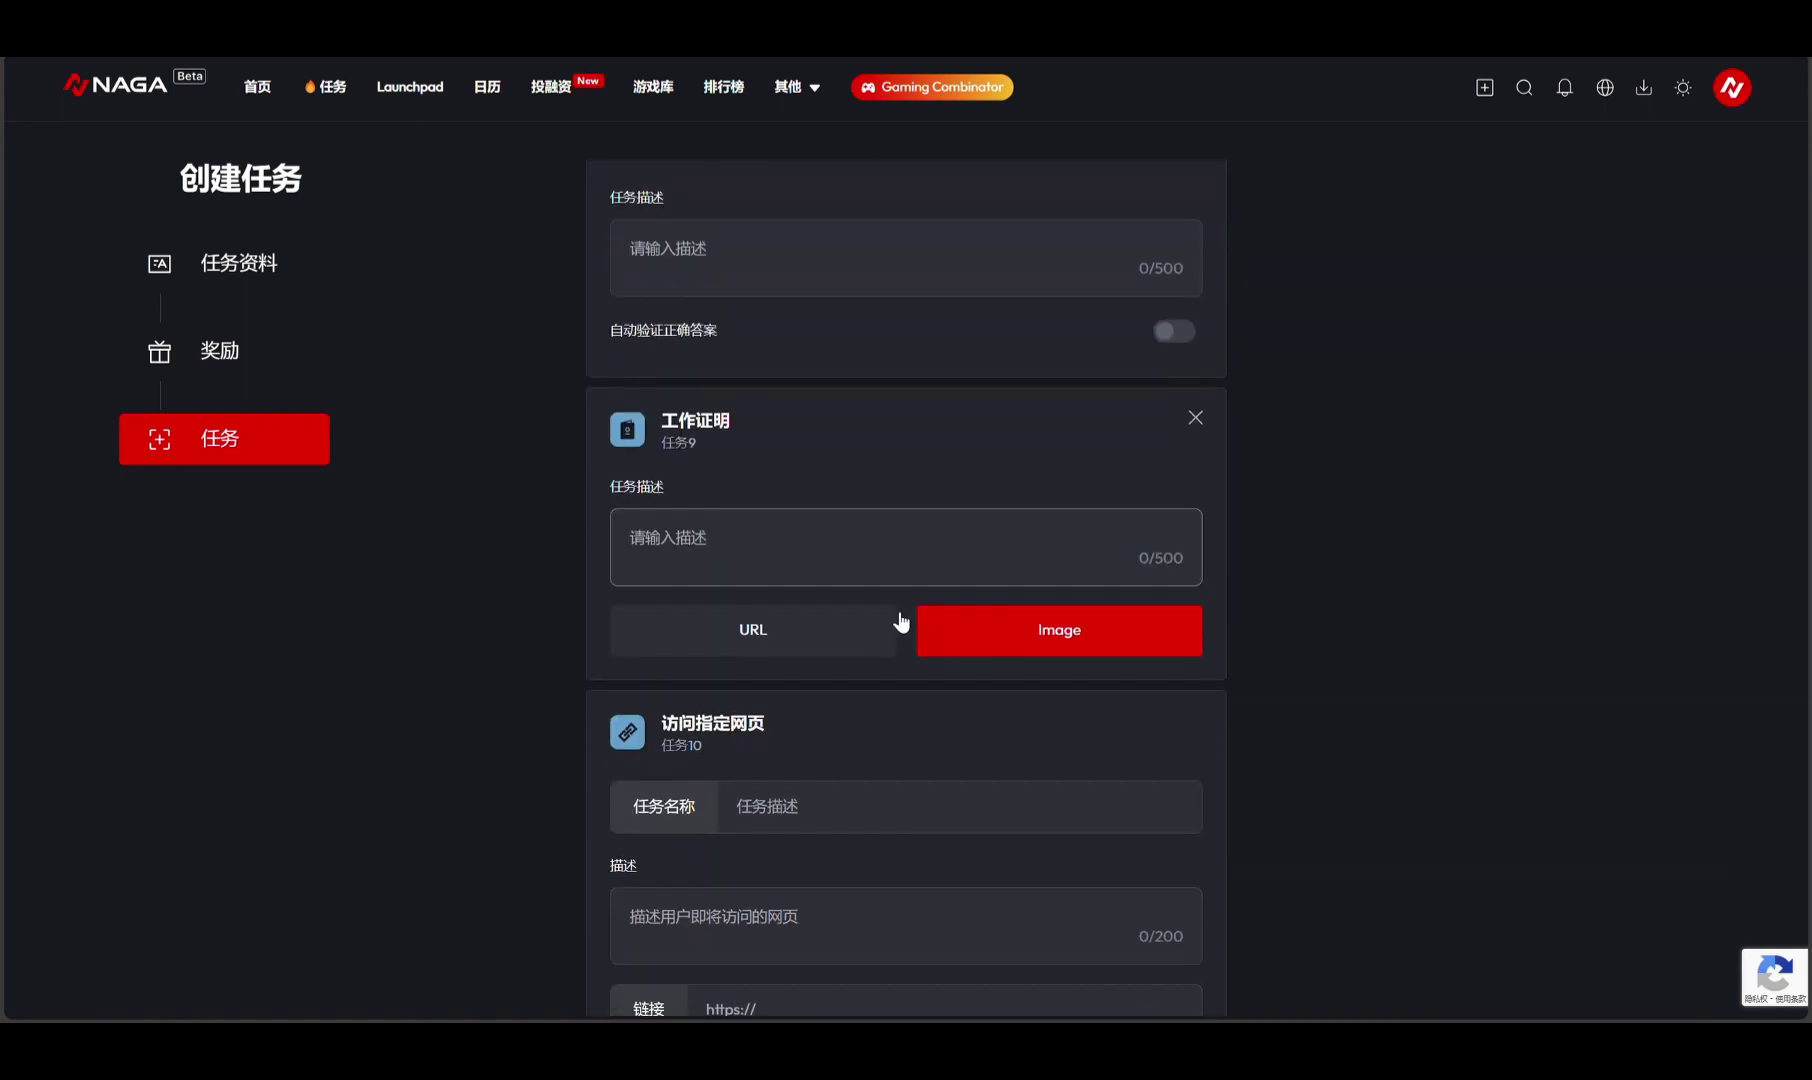
{"action": "scroll", "coordinate": [900, 658], "scroll_direction": "up", "scroll_amount": 15}
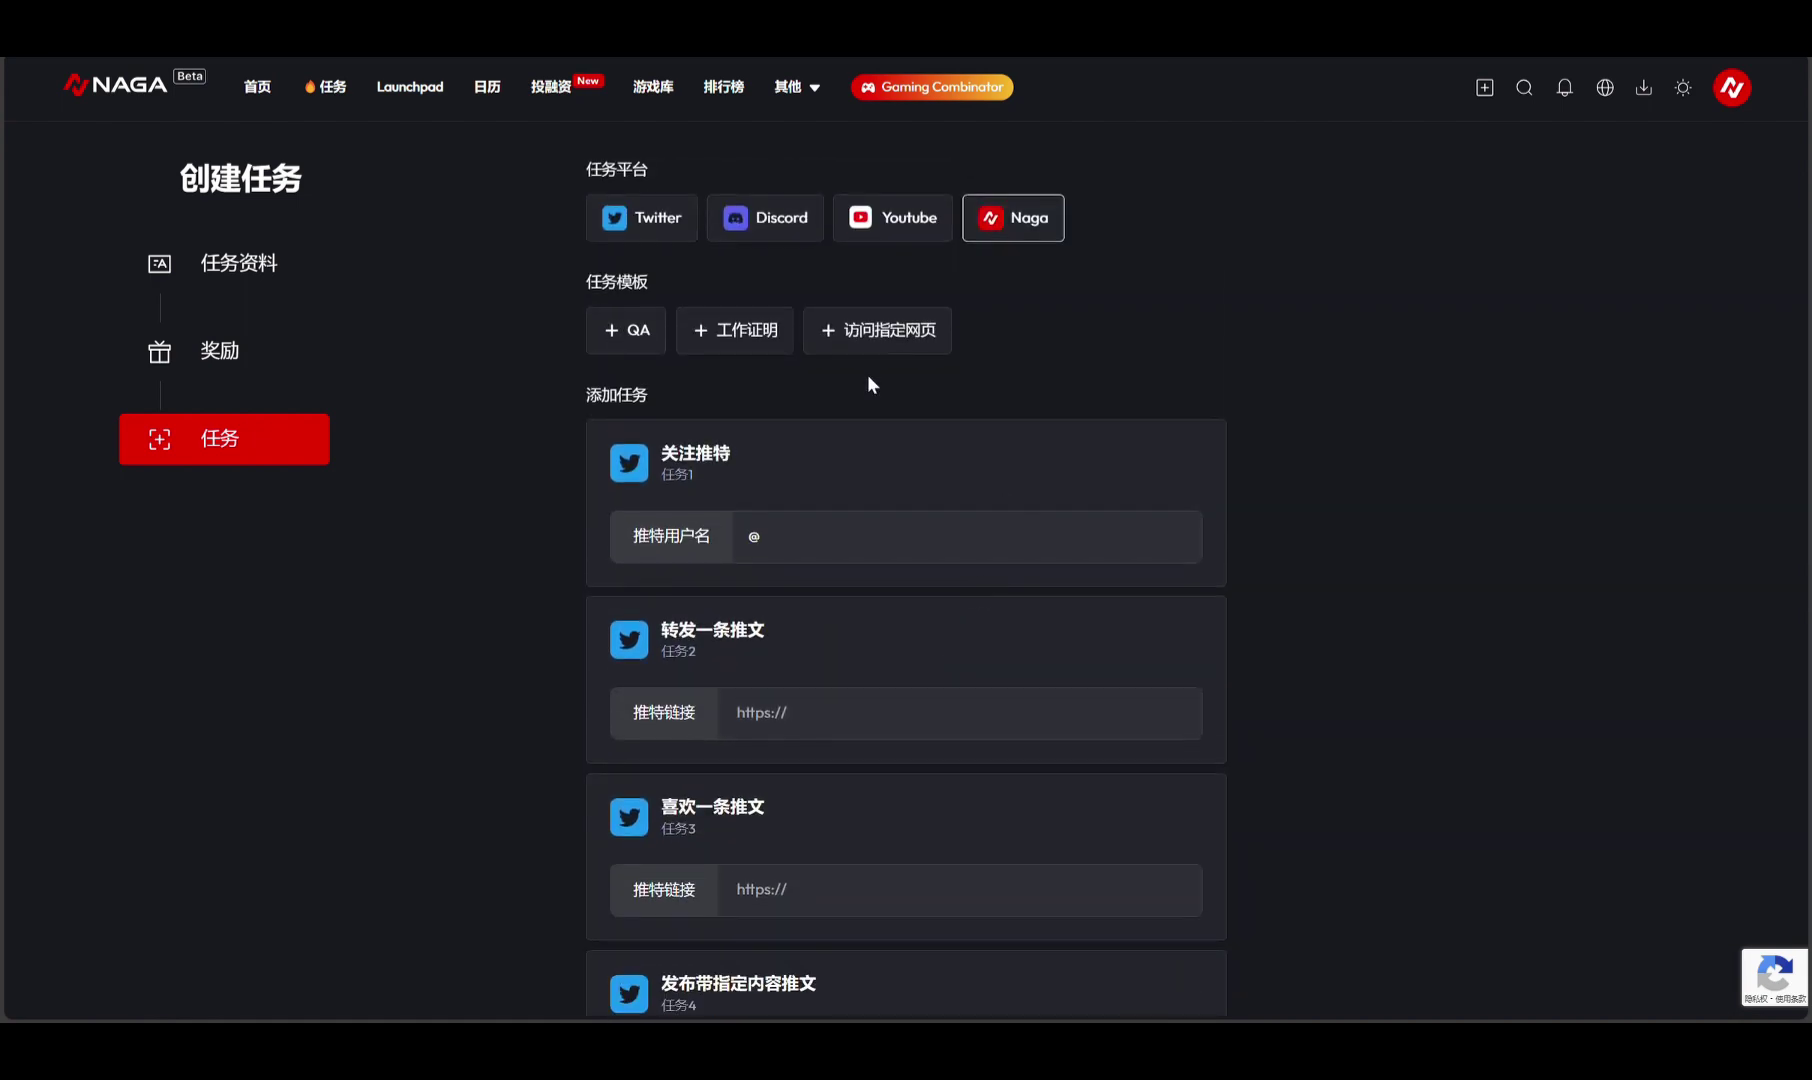
{"action": "scroll", "coordinate": [800, 336], "scroll_direction": "down", "scroll_amount": 15}
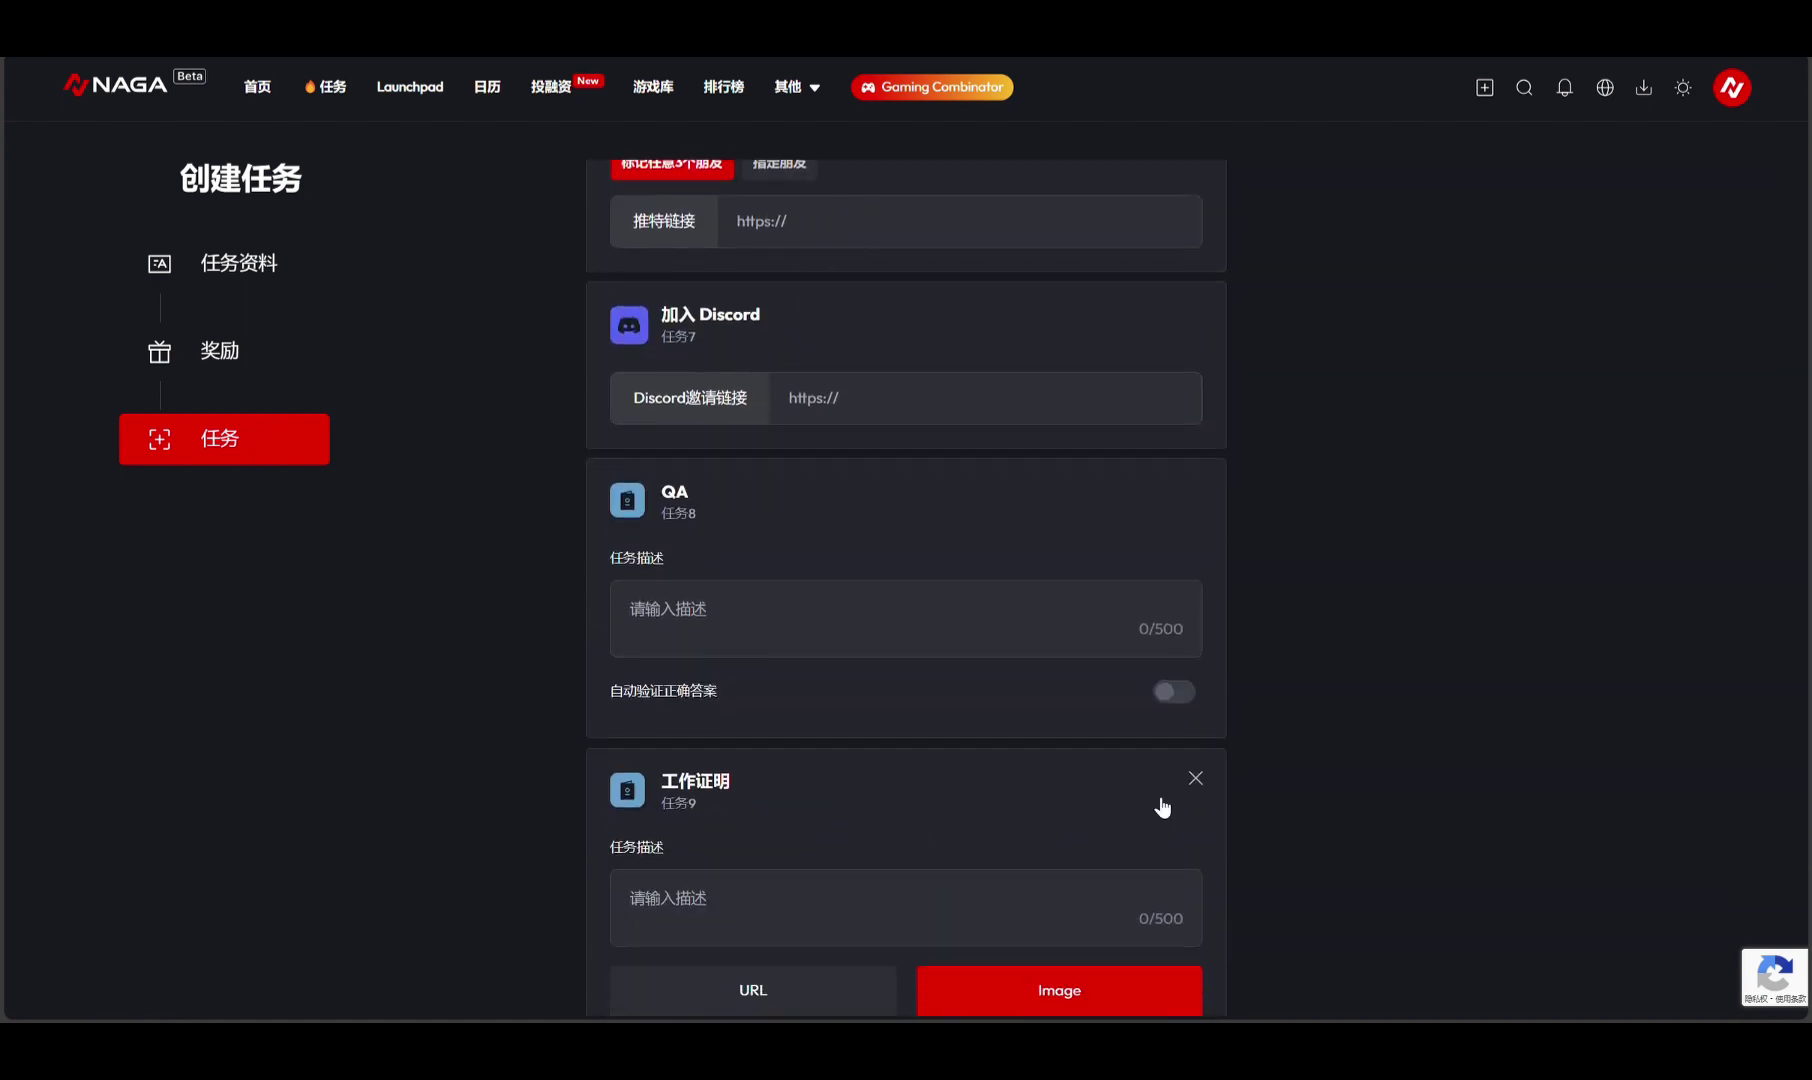
Reorder the quest's tasks so that 转发一条推文 comes first and 发布带指定内容推文 second, ahead of 关注推特 and 喜欢一条推文
{"action": "scroll", "coordinate": [1144, 675], "scroll_direction": "down", "scroll_amount": 4}
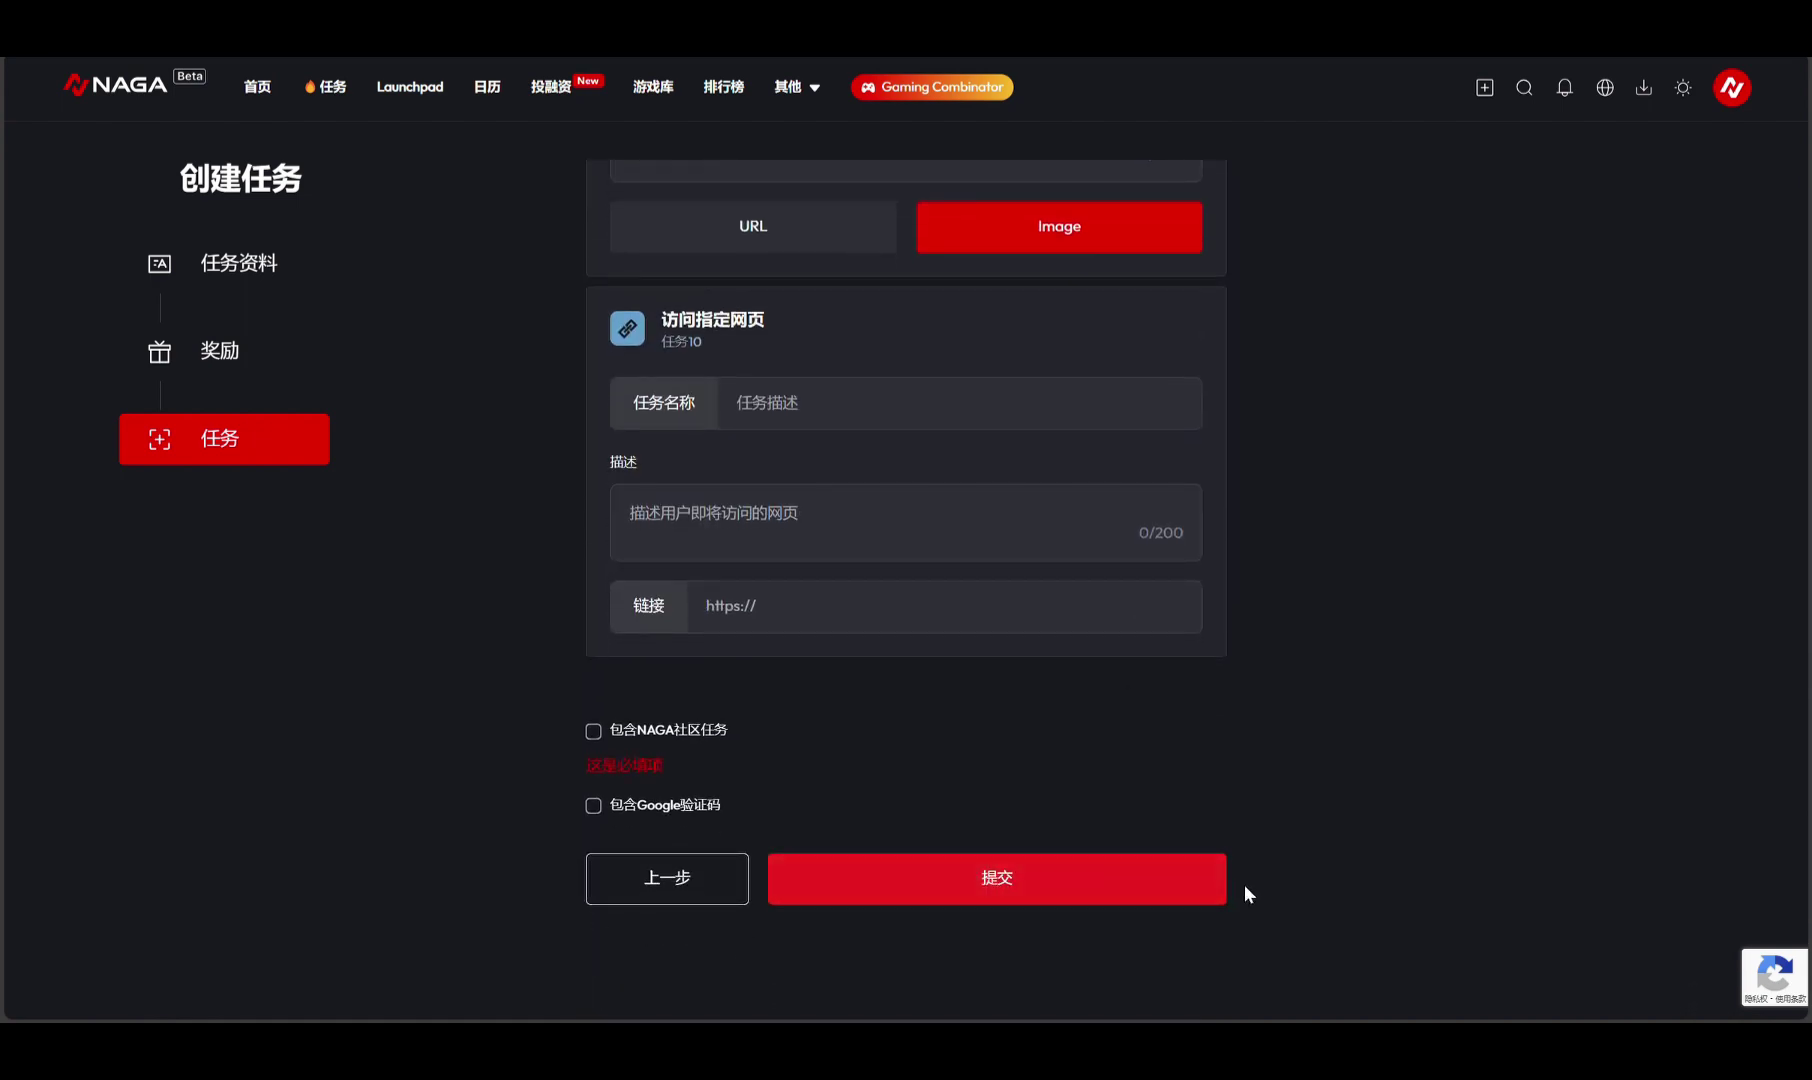
{"action": "scroll", "coordinate": [1000, 560], "scroll_direction": "up", "scroll_amount": 12}
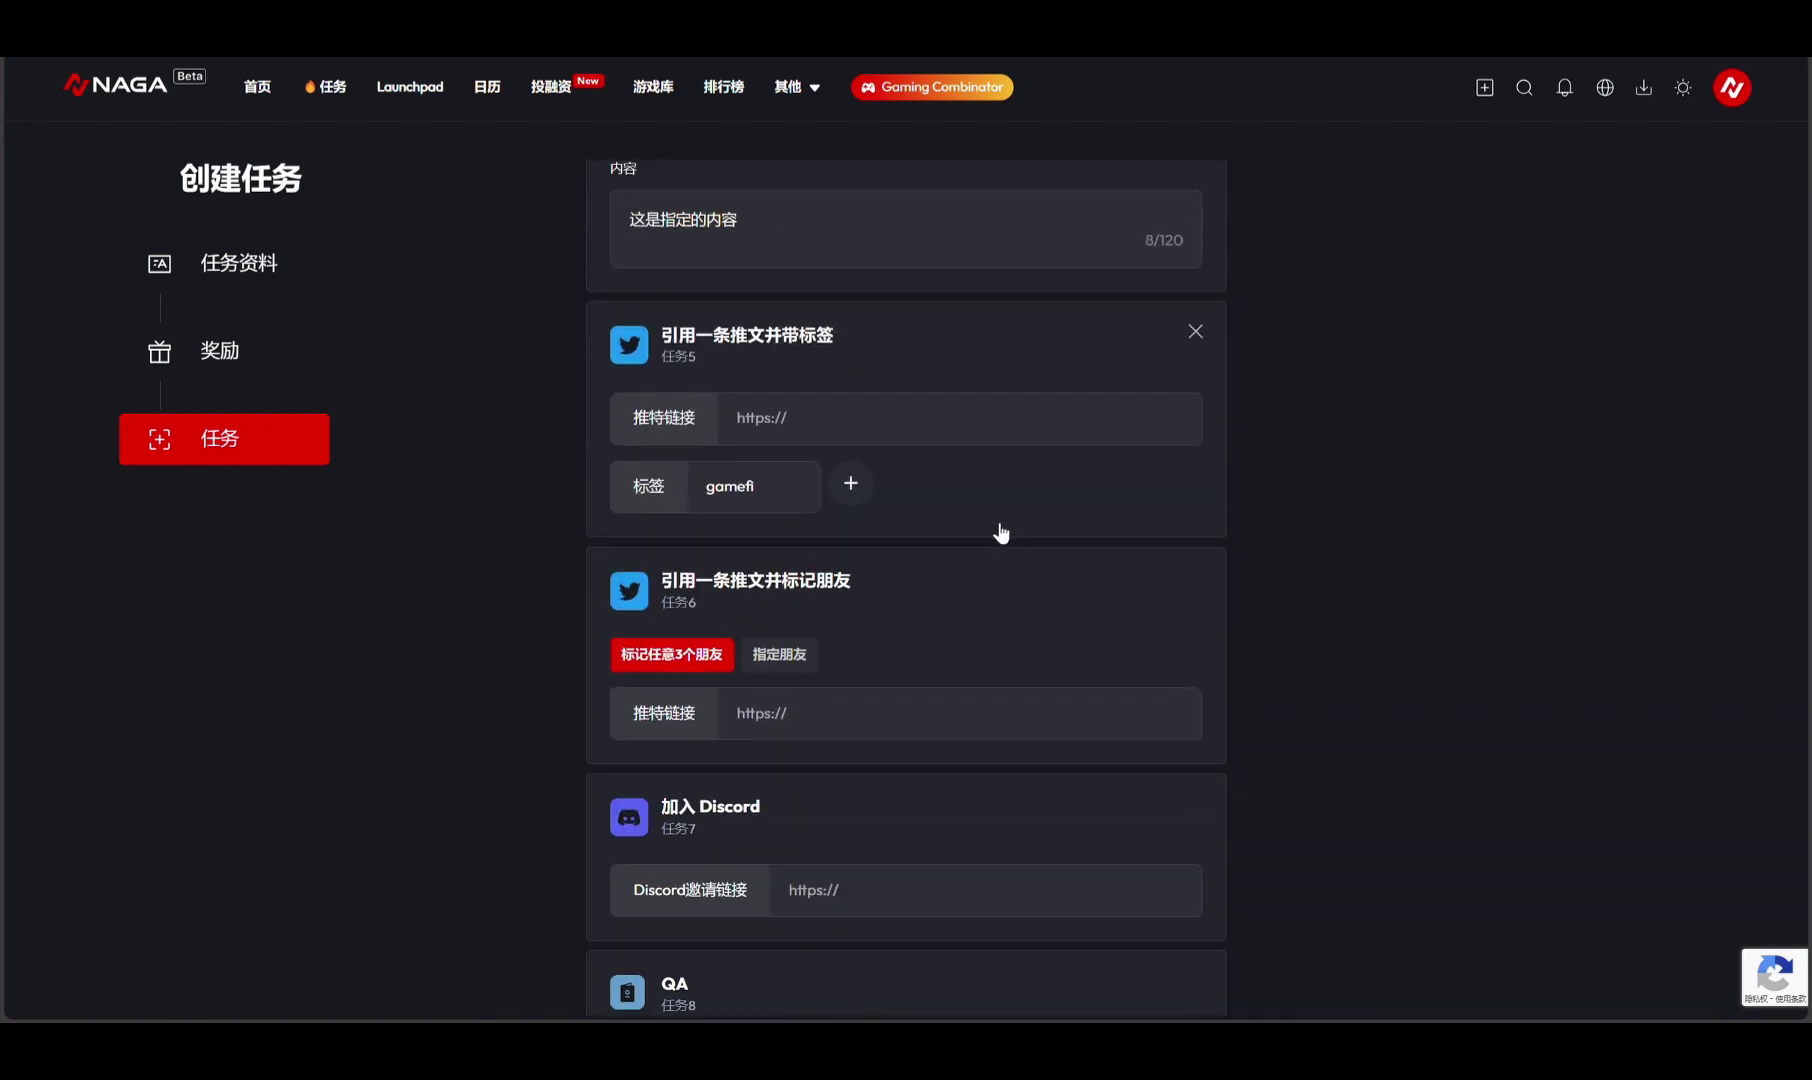
{"action": "scroll", "coordinate": [1000, 533], "scroll_direction": "up", "scroll_amount": 8}
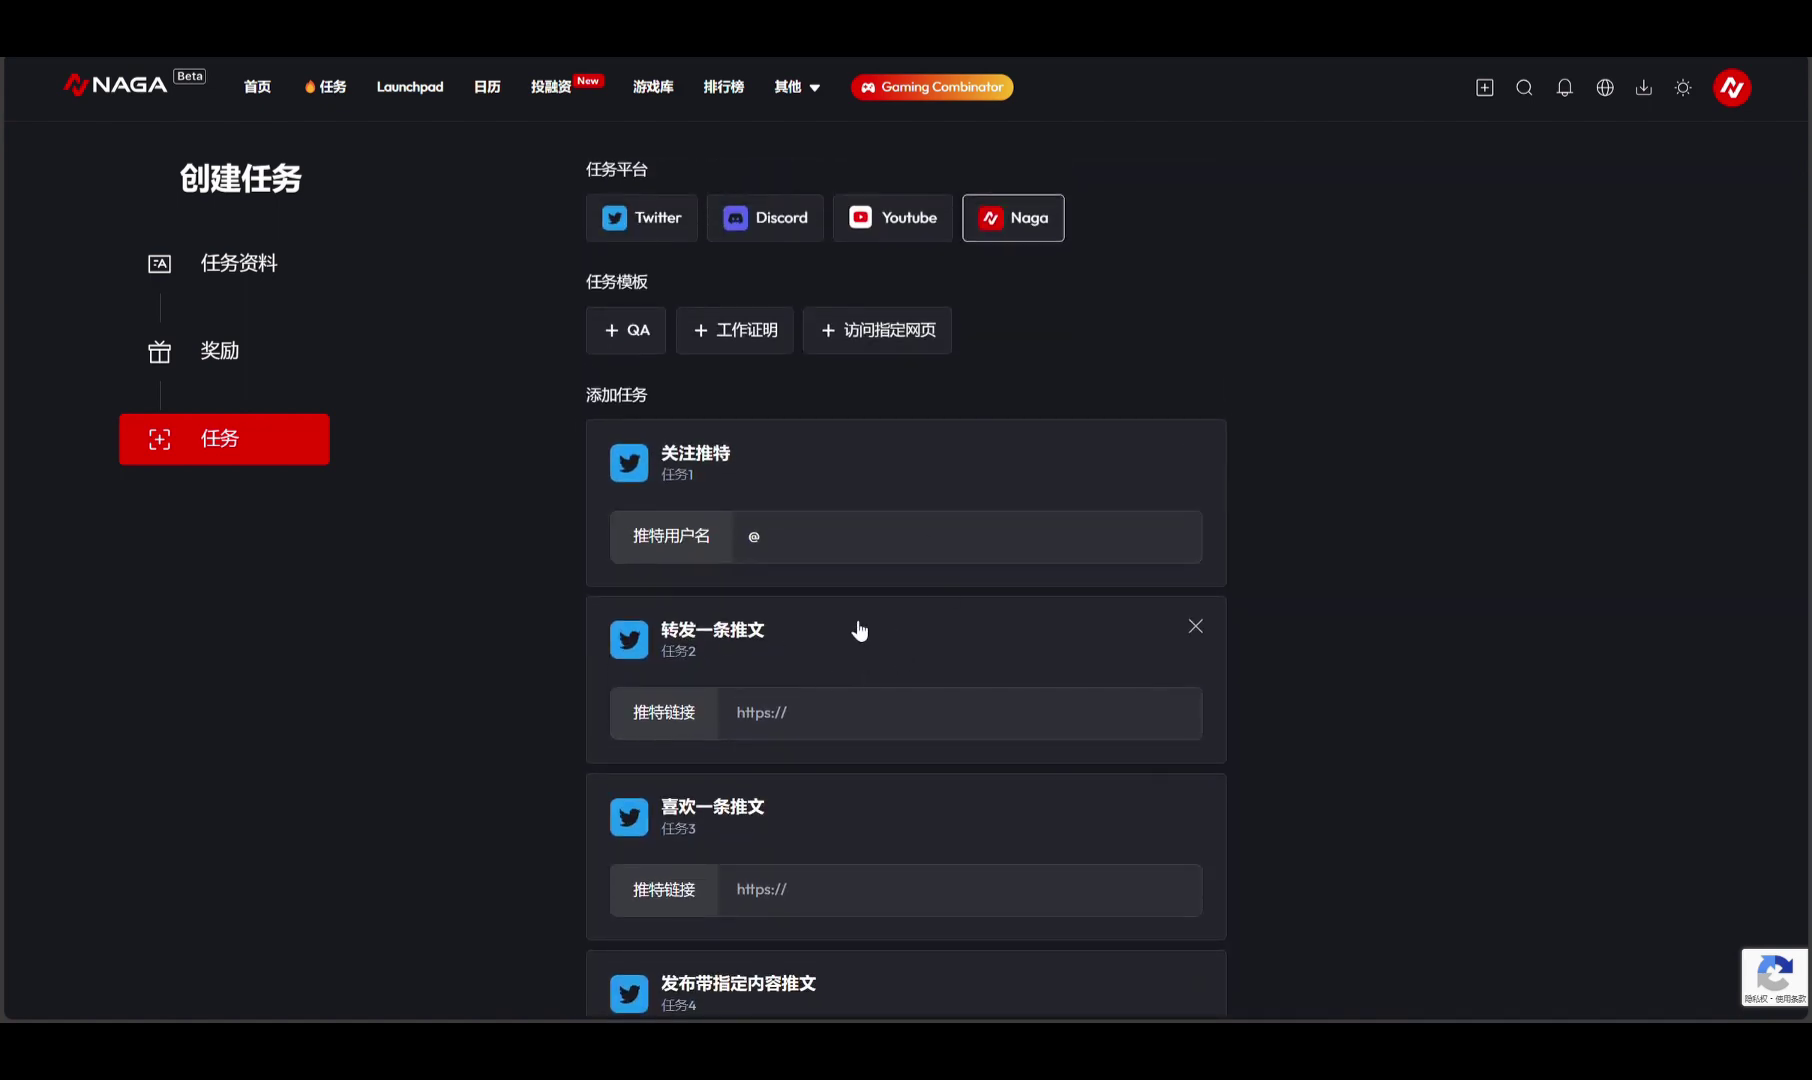
{"action": "left_click_drag", "start_coordinate": [880, 698], "coordinate": [955, 280]}
{"action": "scroll", "coordinate": [926, 518], "scroll_direction": "down", "scroll_amount": 5}
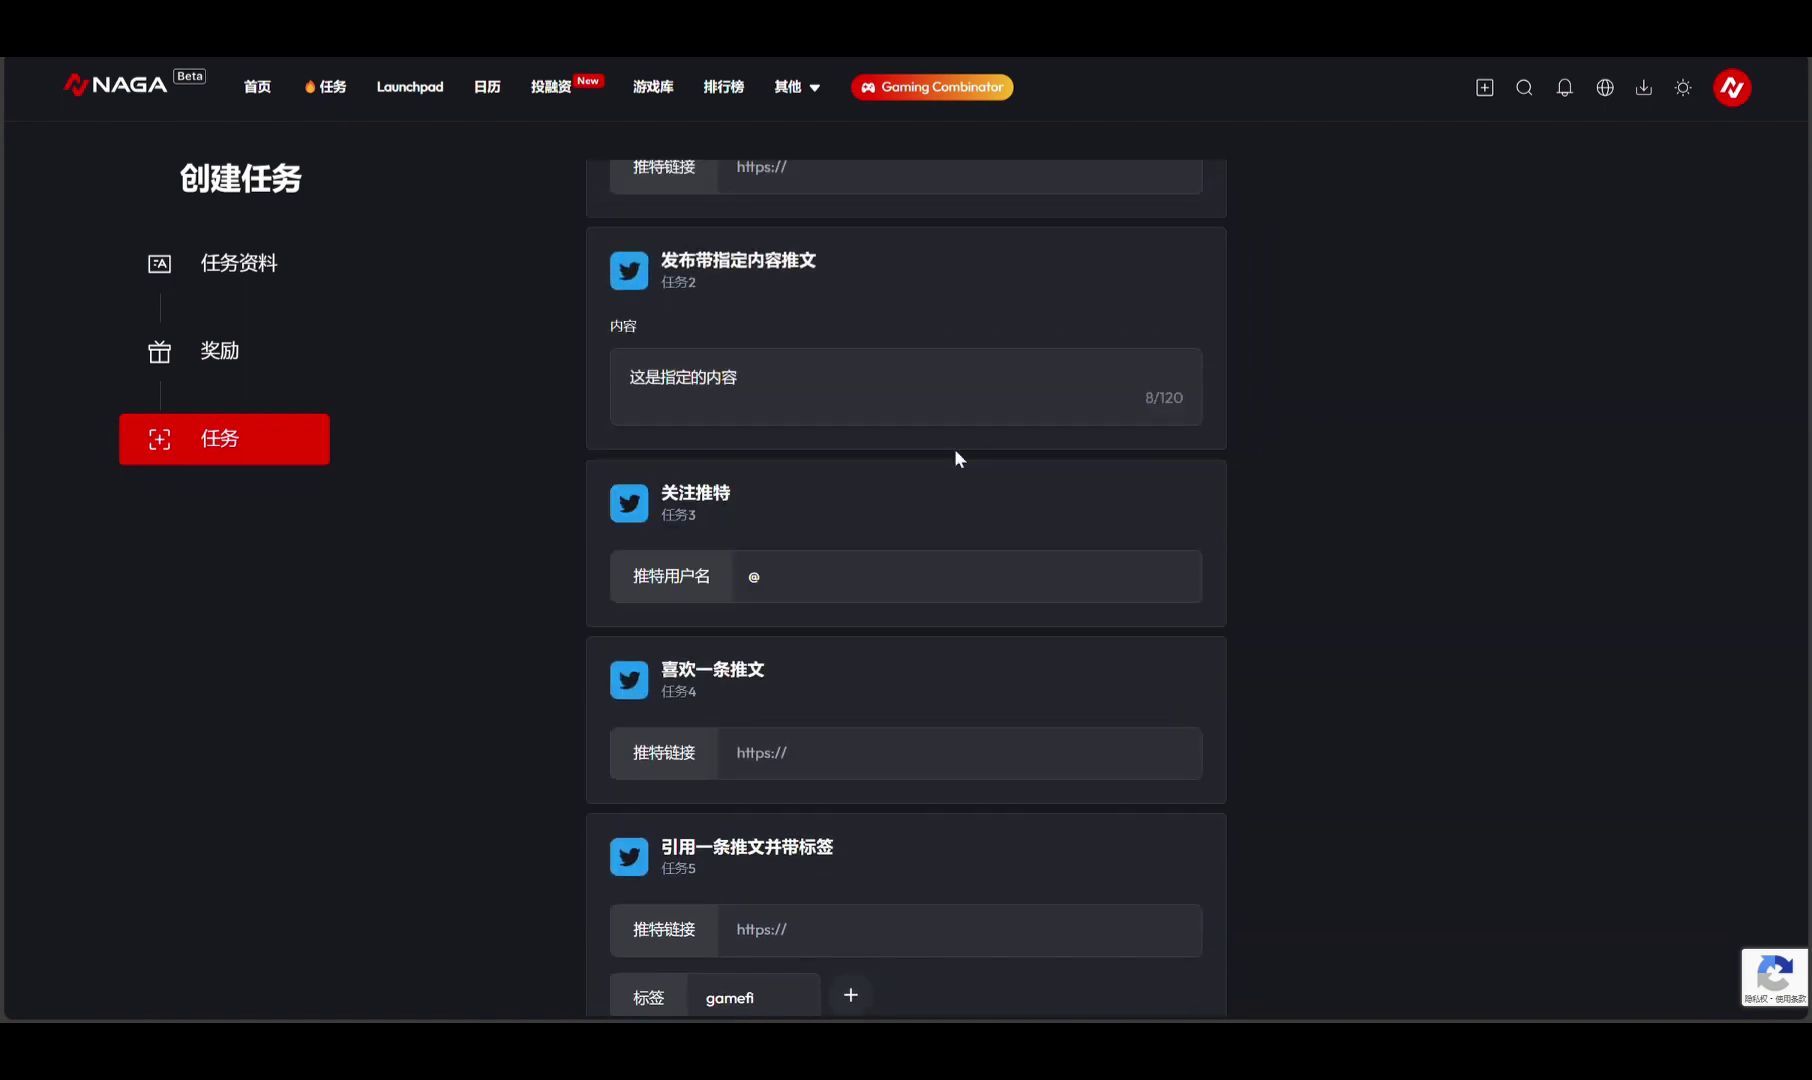
{"action": "left_click_drag", "start_coordinate": [954, 458], "coordinate": [947, 570]}
Review the rest of the task list through the 访问指定网页 task and select its 任务名称 field
{"action": "scroll", "coordinate": [938, 597], "scroll_direction": "down", "scroll_amount": 5}
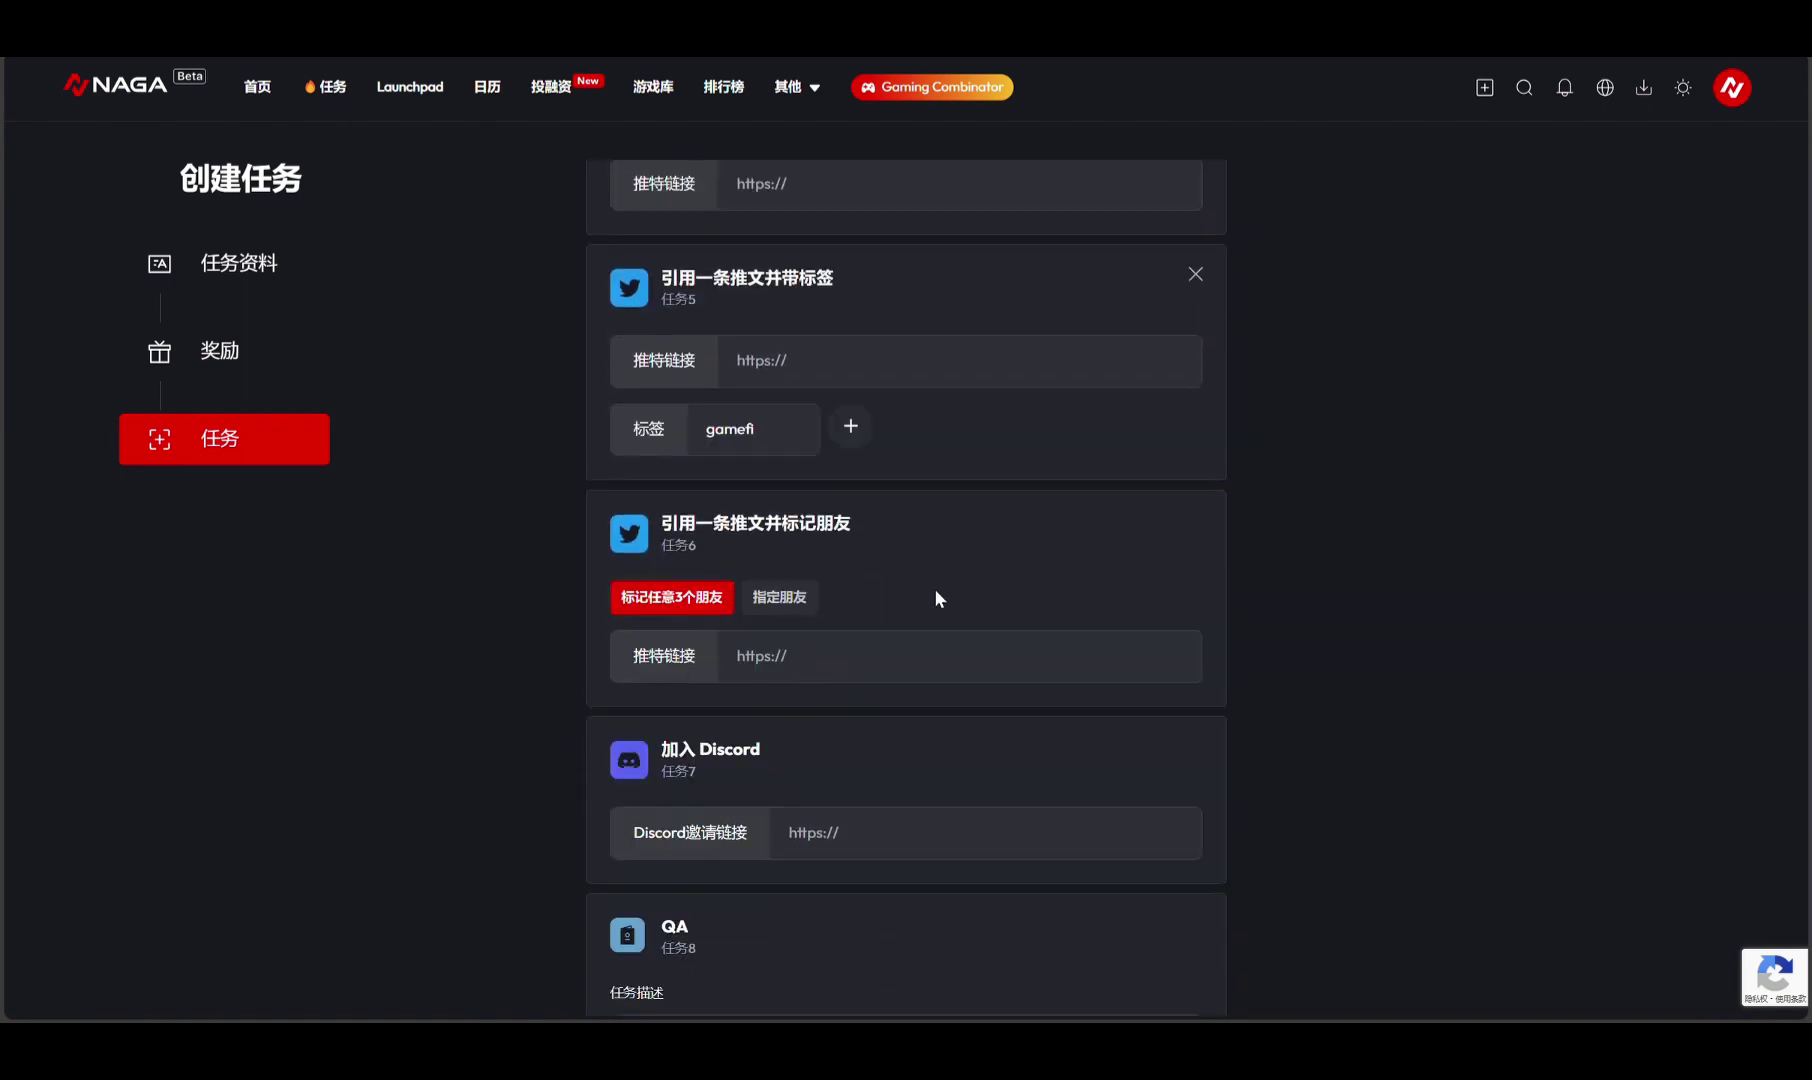
{"action": "scroll", "coordinate": [938, 597], "scroll_direction": "down", "scroll_amount": 10}
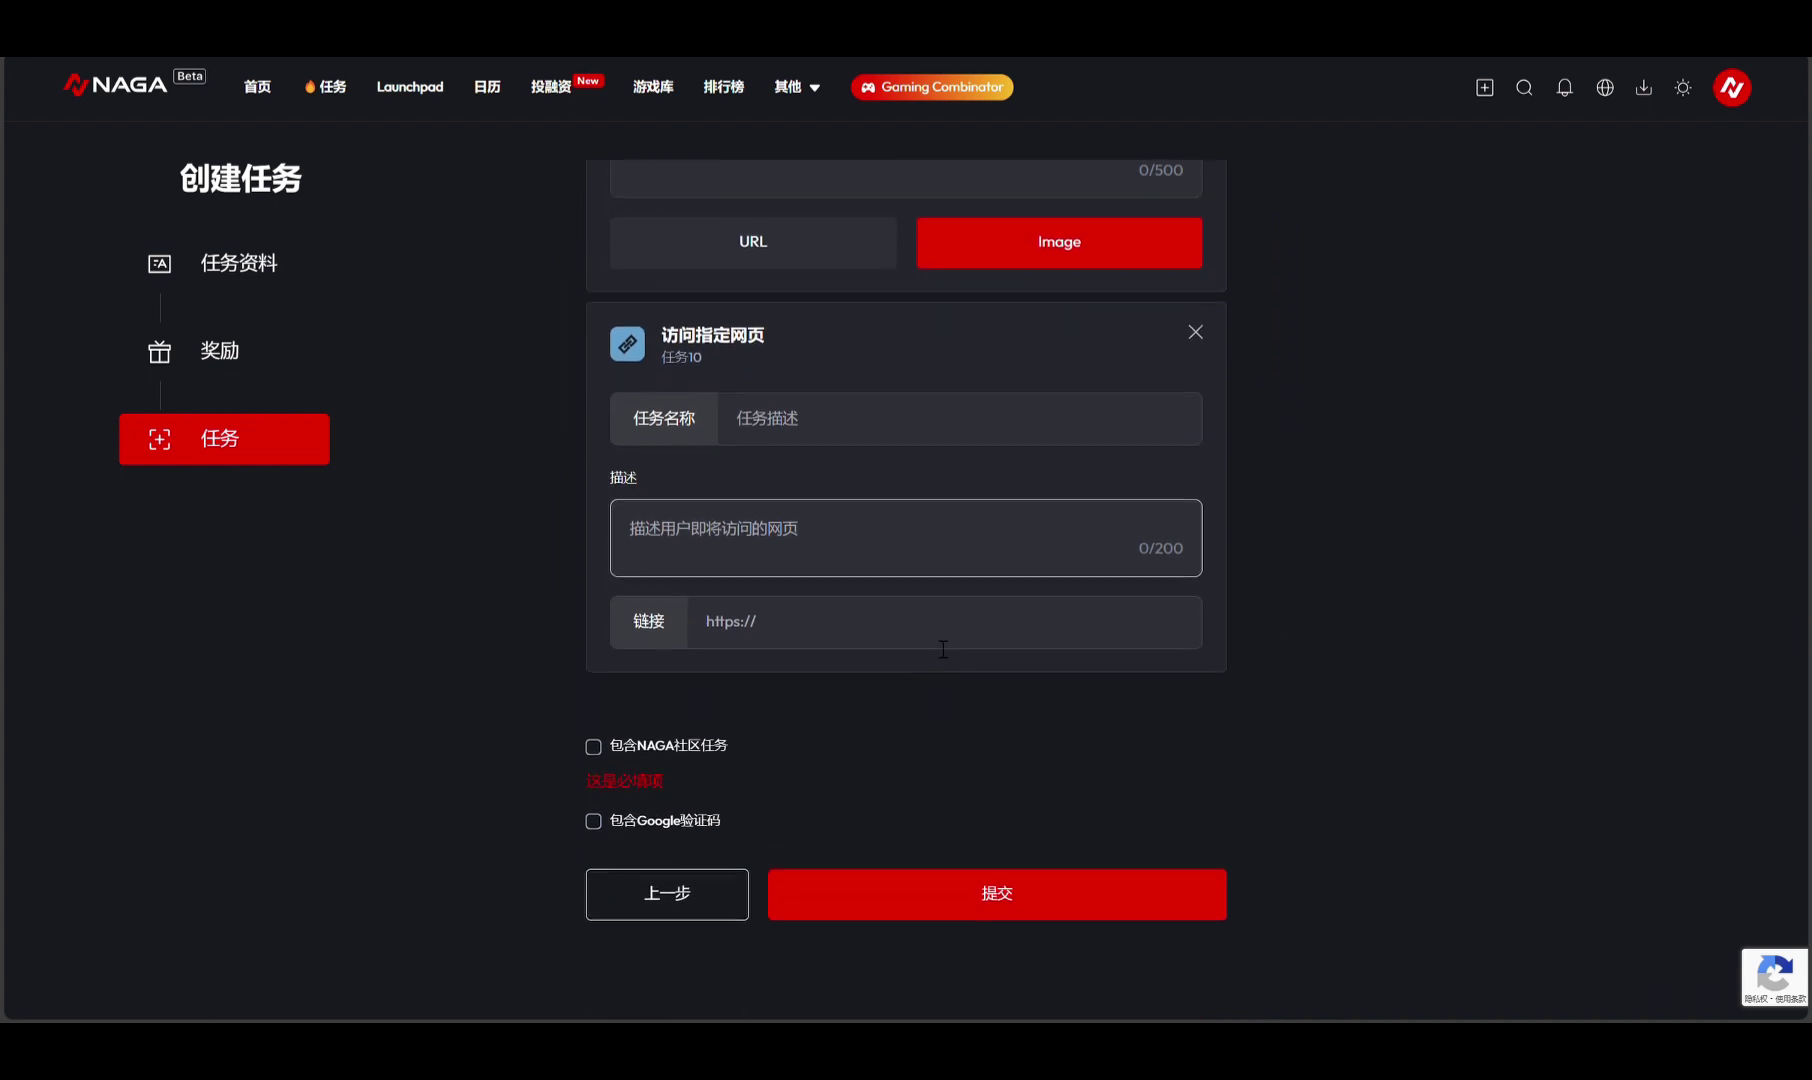
{"action": "scroll", "coordinate": [944, 750], "scroll_direction": "down", "scroll_amount": 1}
{"action": "left_click", "coordinate": [1048, 428]}
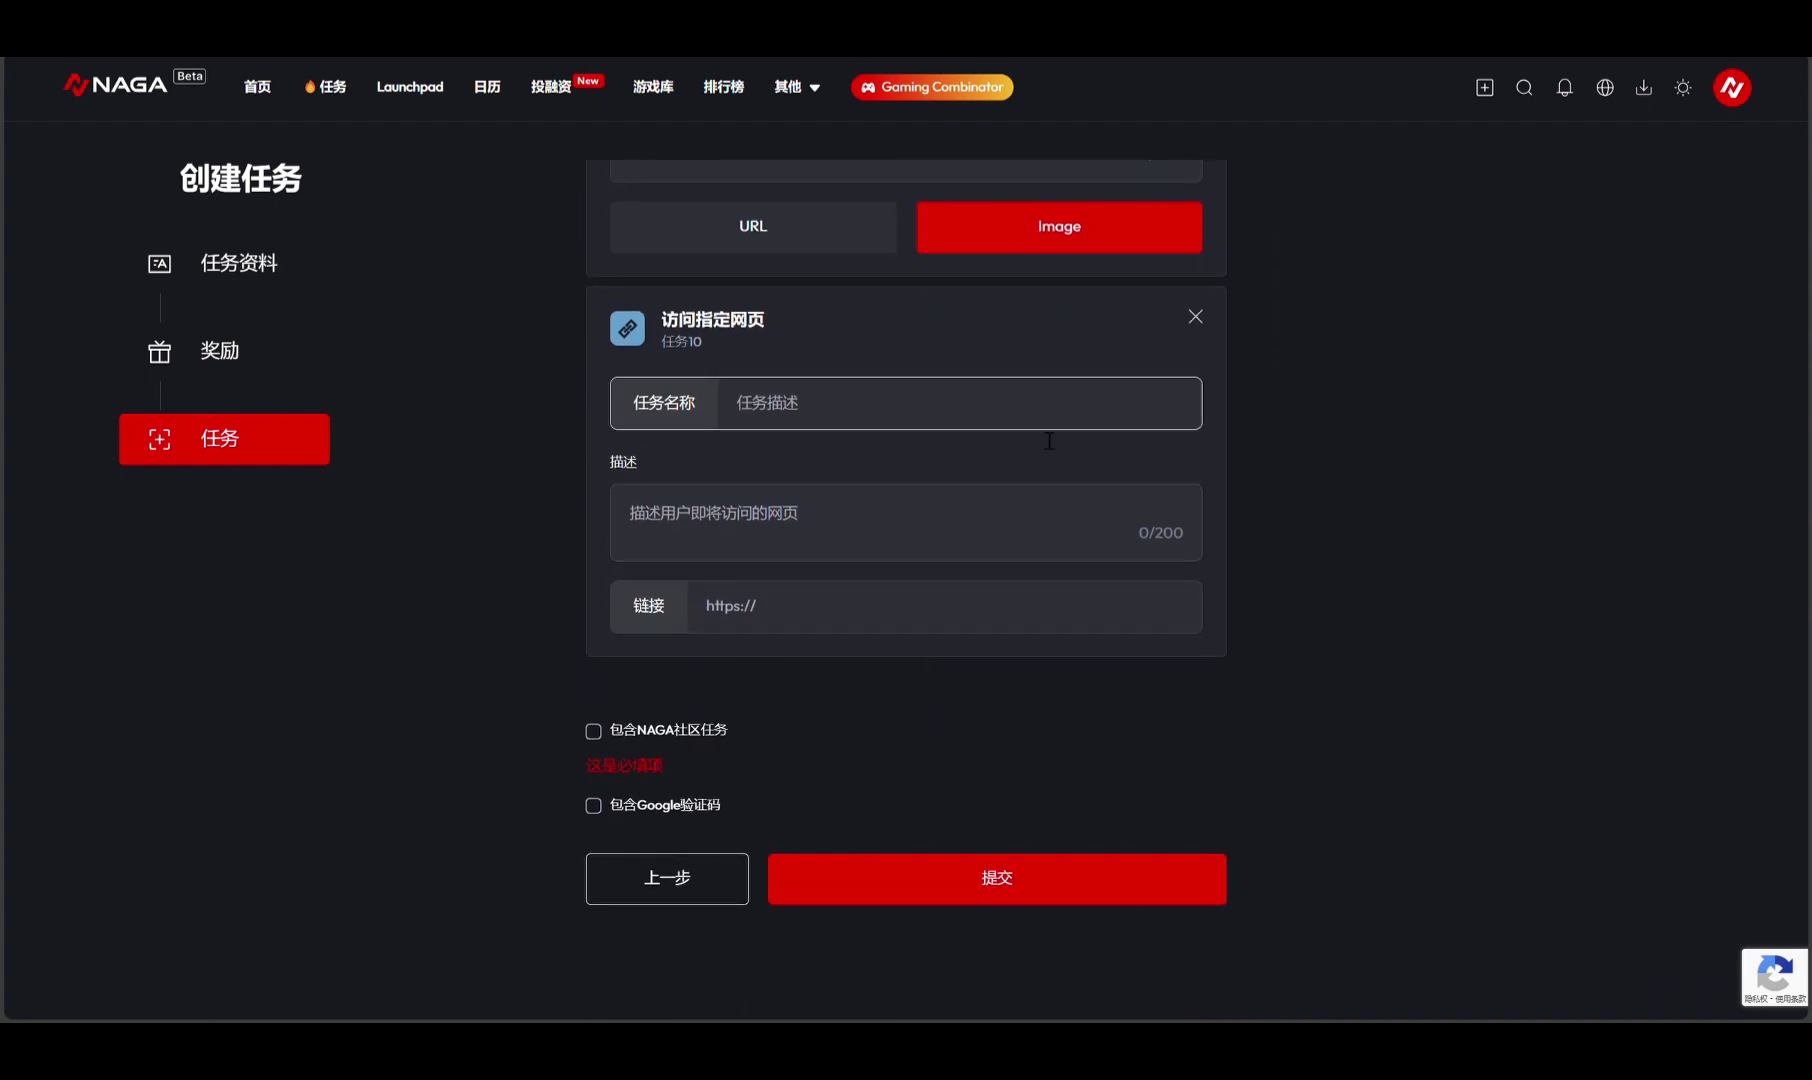